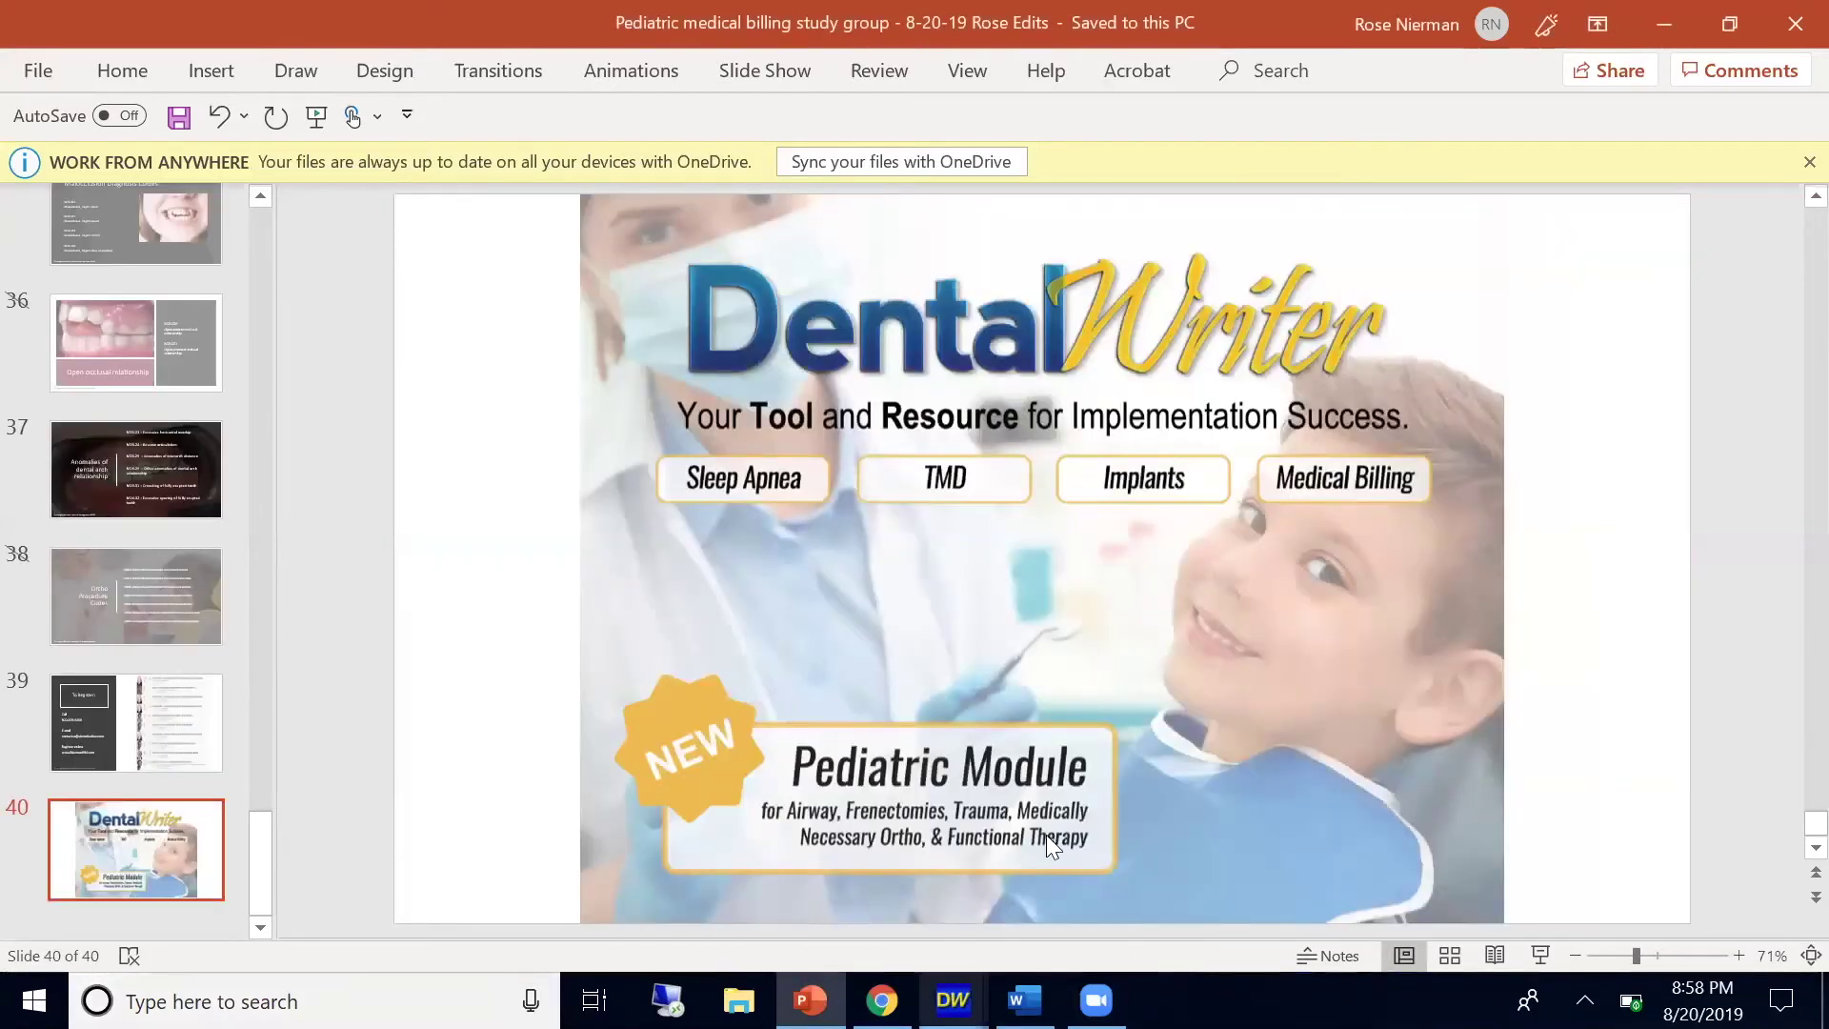
Switch to DentalWriter, open the 8/7/2019 pediatric chief complaints for editing, review the numbered symptoms, and save and close the form
{"action": "mouse_move", "coordinate": [953, 1000]}
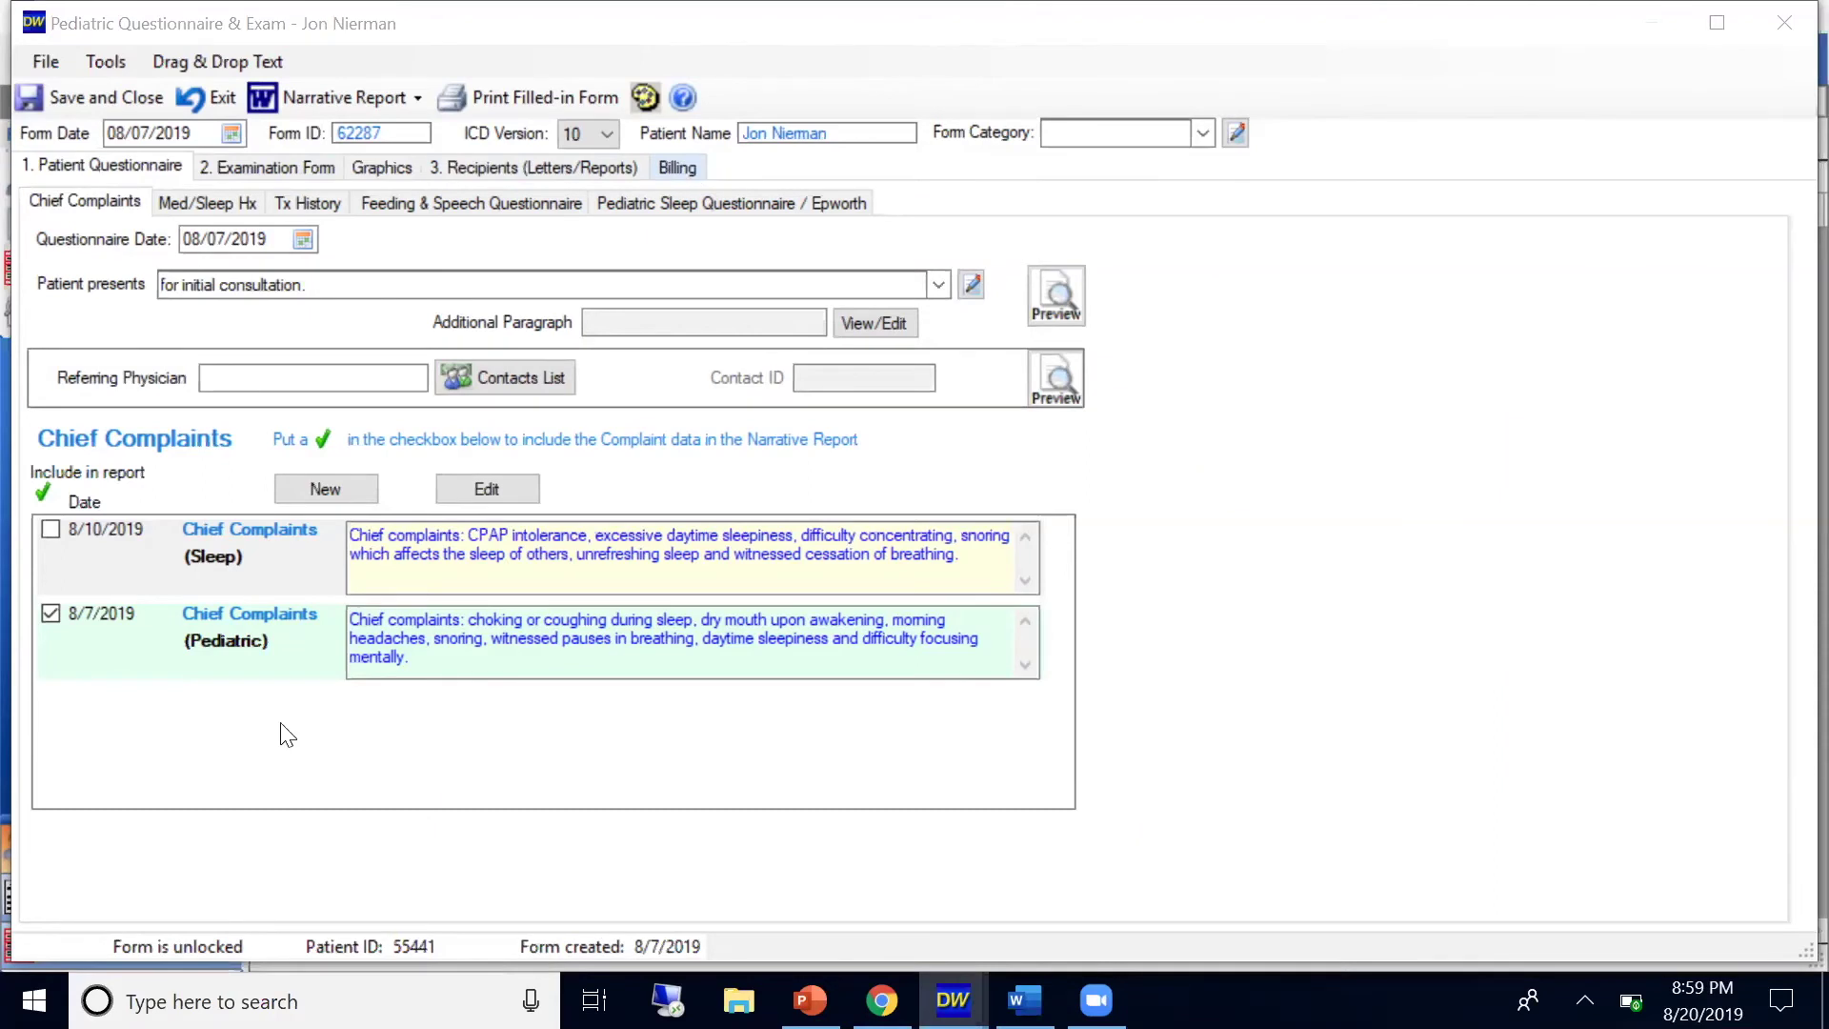
{"action": "left_click", "coordinate": [486, 490]}
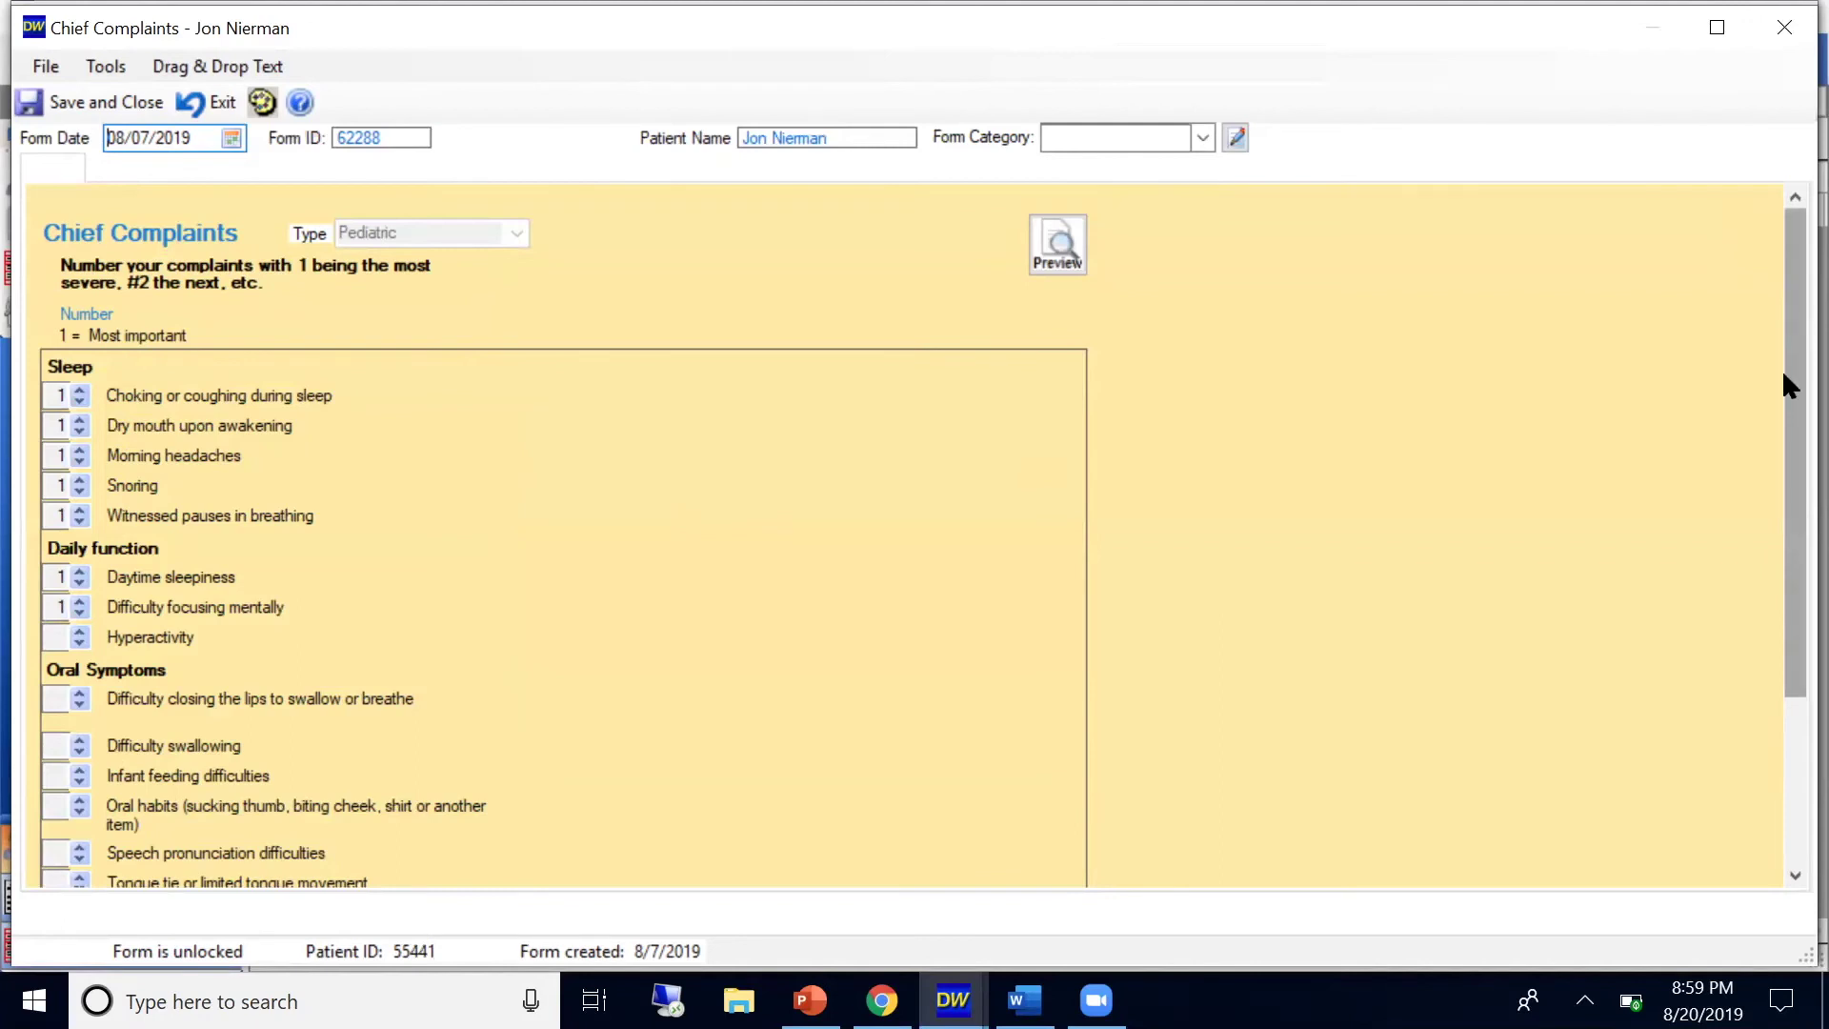
{"action": "left_click_drag", "start_coordinate": [1785, 369], "coordinate": [1785, 382]}
{"action": "scroll", "coordinate": [1786, 393], "scroll_direction": "down", "scroll_amount": 1}
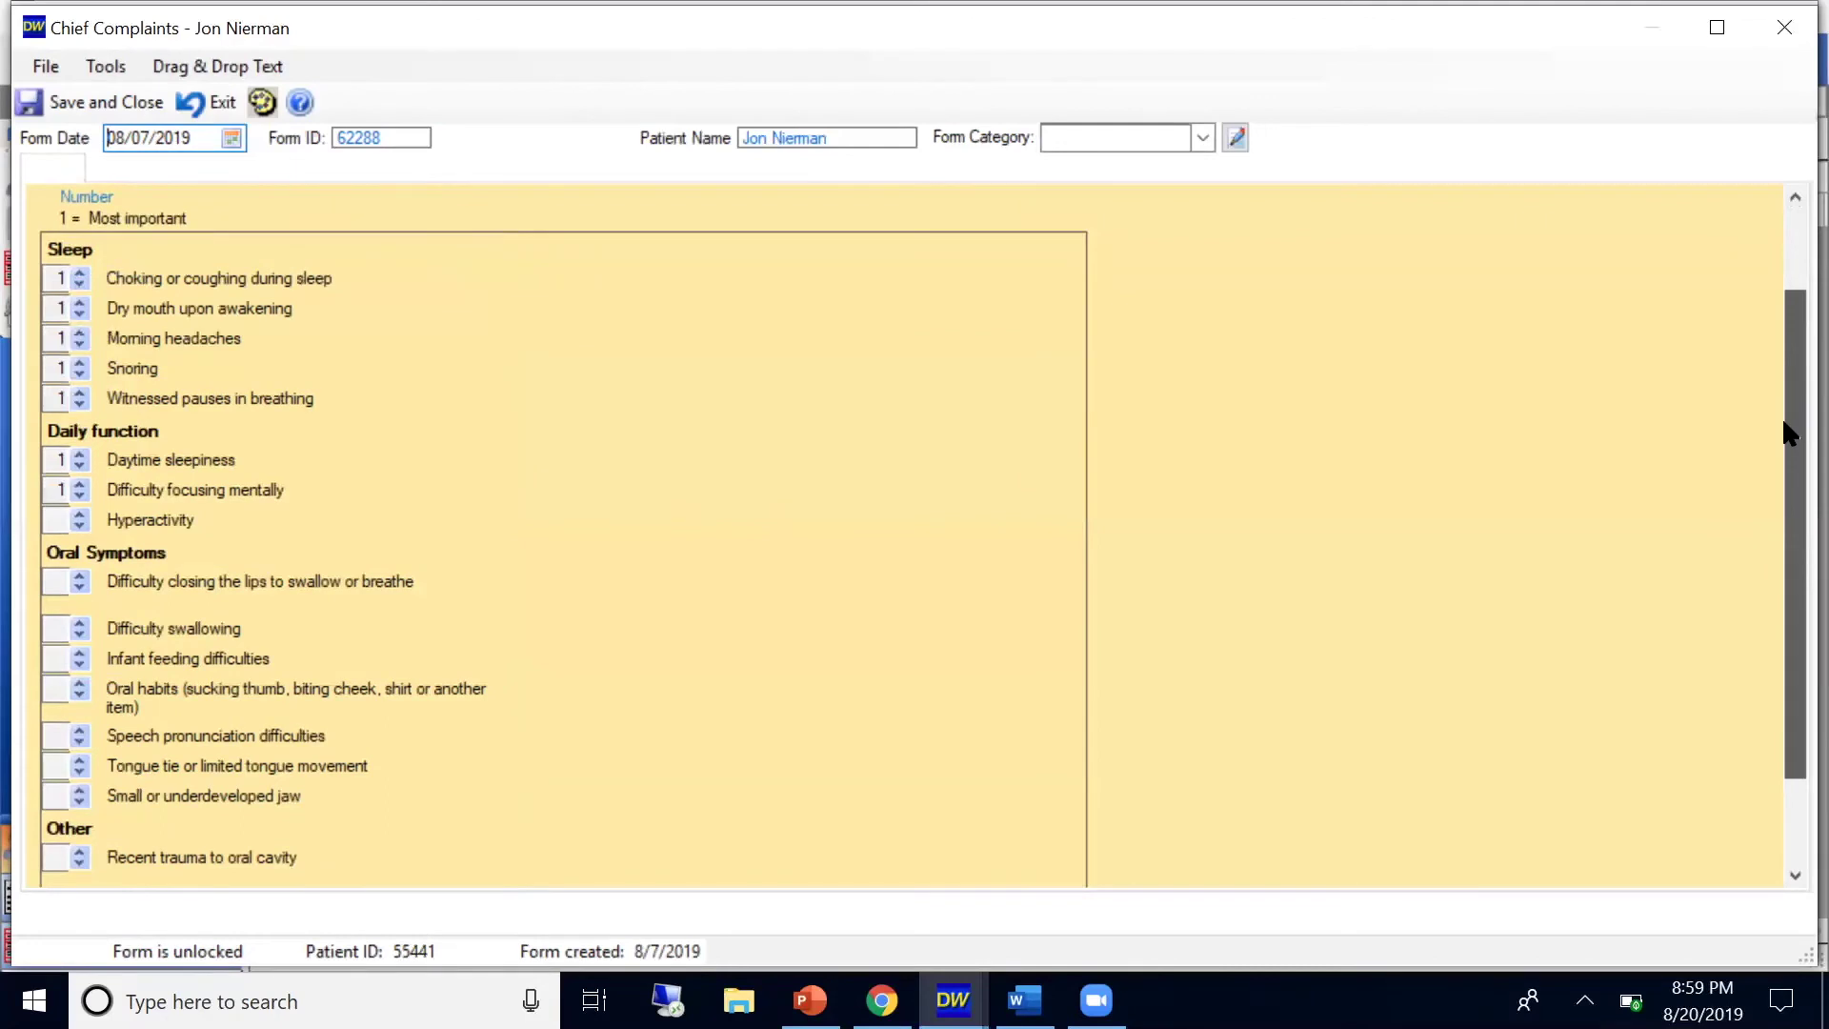
{"action": "scroll", "coordinate": [1785, 425], "scroll_direction": "down", "scroll_amount": 1}
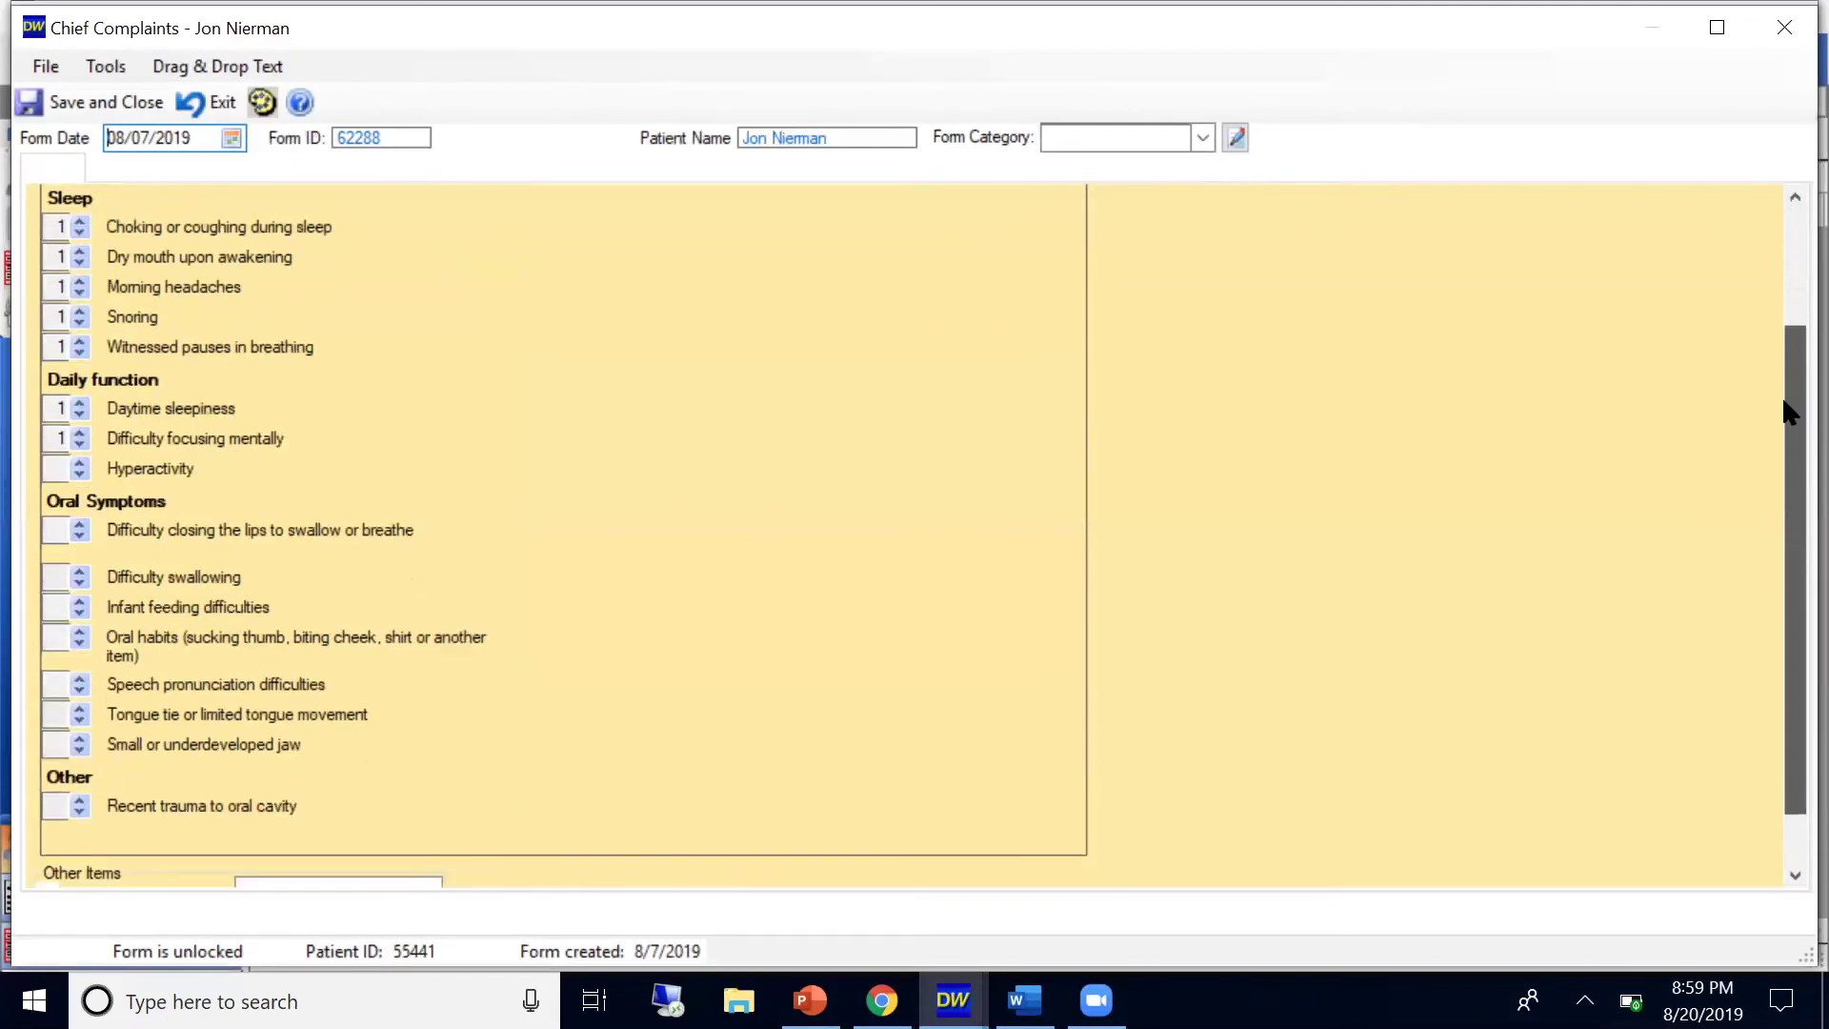
{"action": "scroll", "coordinate": [1784, 353], "scroll_direction": "down", "scroll_amount": 1}
{"action": "scroll", "coordinate": [1788, 351], "scroll_direction": "up", "scroll_amount": 2}
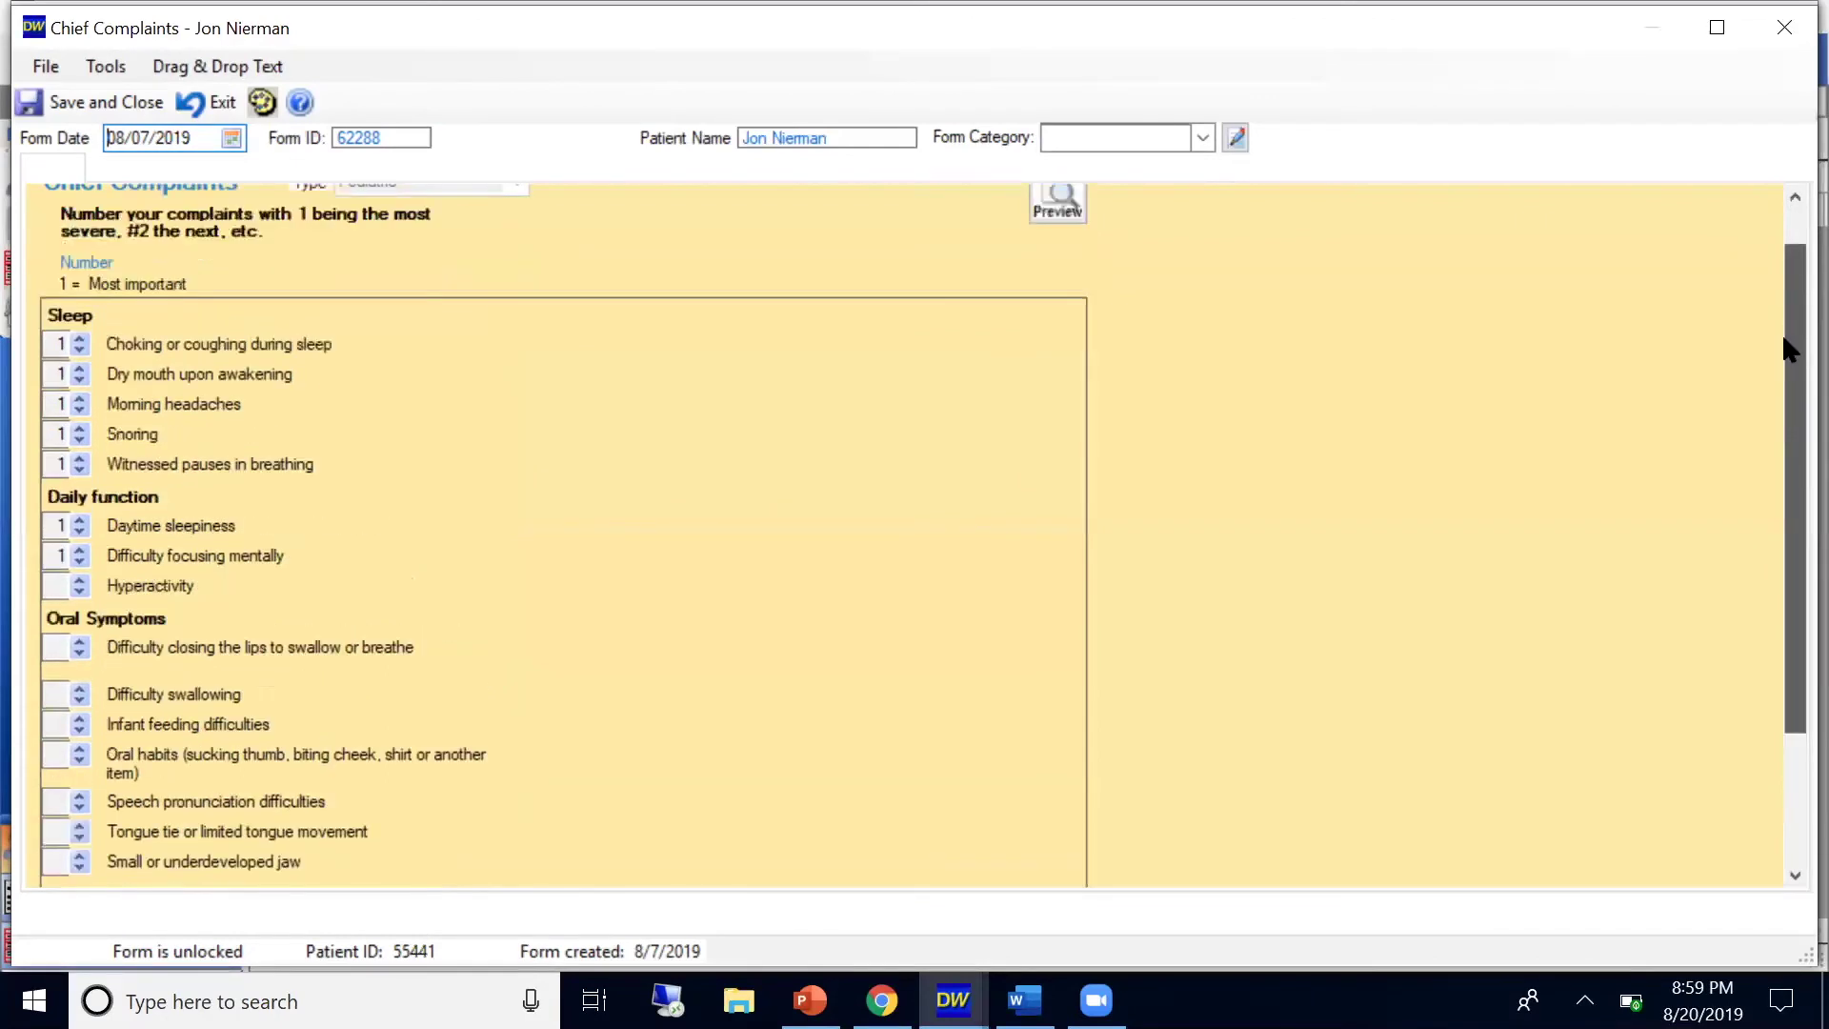
{"action": "scroll", "coordinate": [1790, 327], "scroll_direction": "up", "scroll_amount": 1}
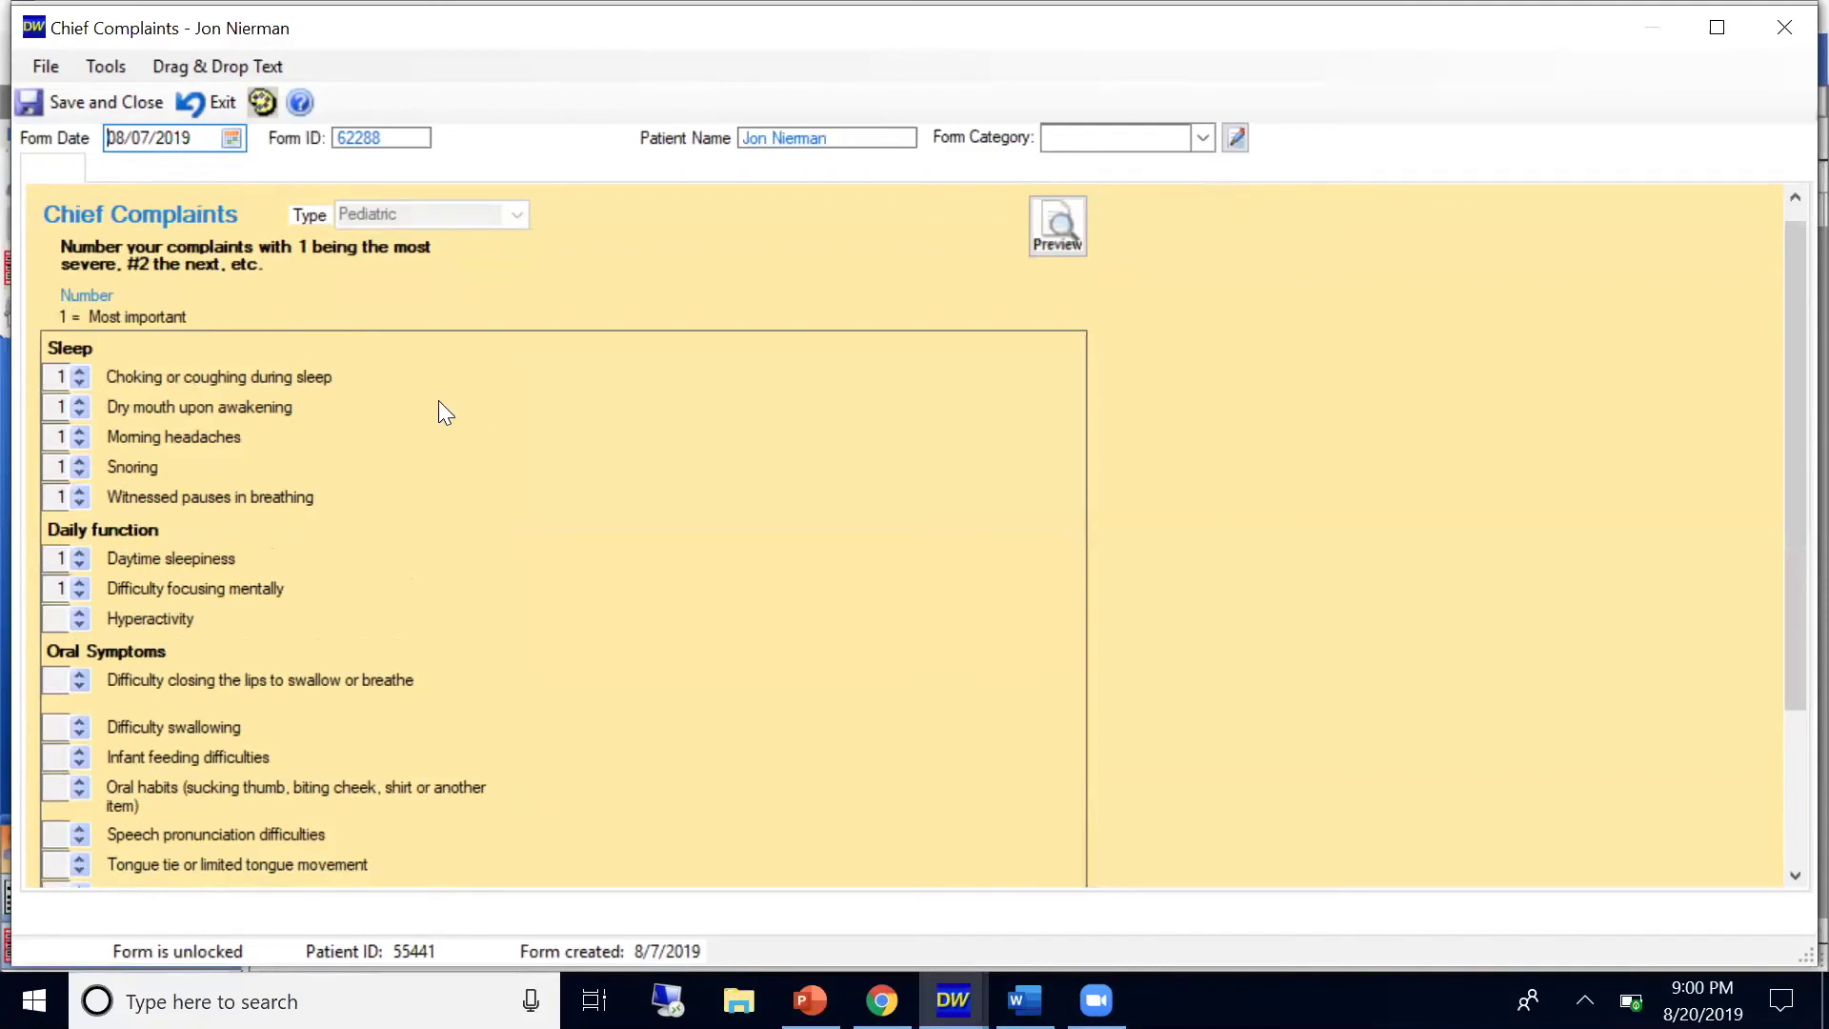
{"action": "left_click", "coordinate": [59, 110]}
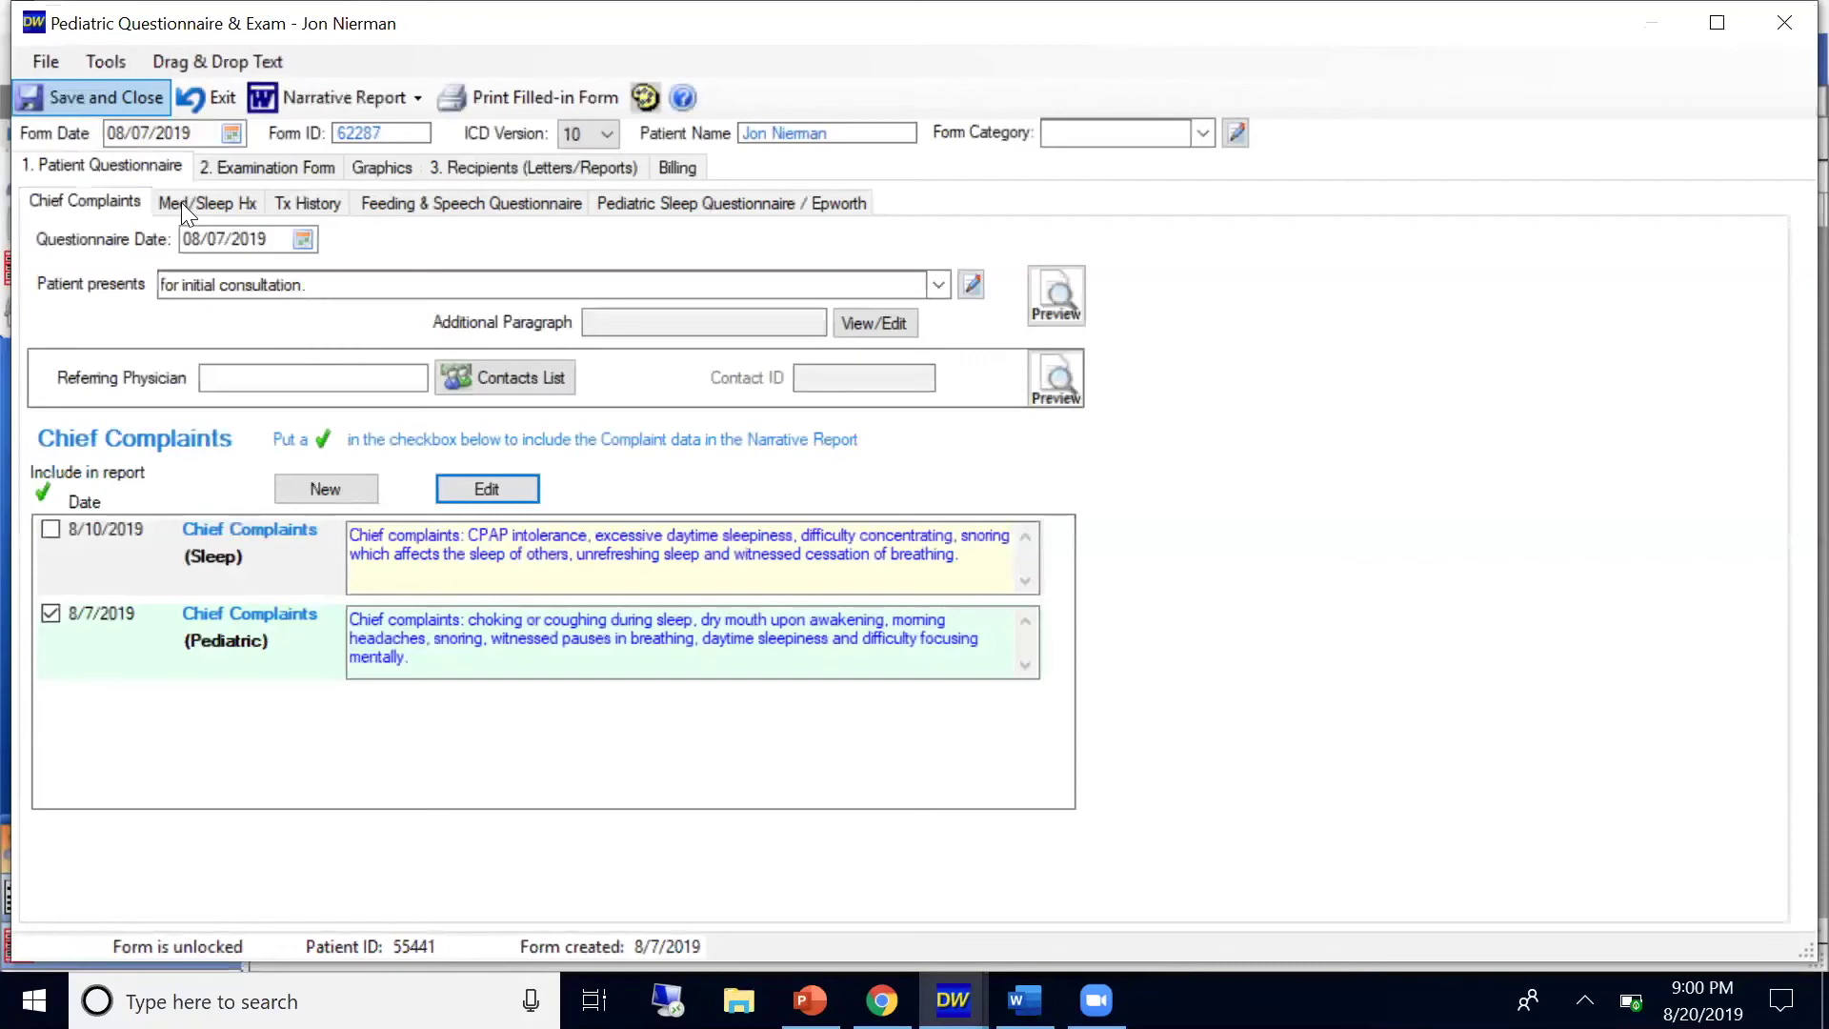
Review the pediatric medical history, the treatment history with its practitioners, and the Feeding & Speech Questionnaire answers
{"action": "left_click", "coordinate": [181, 202]}
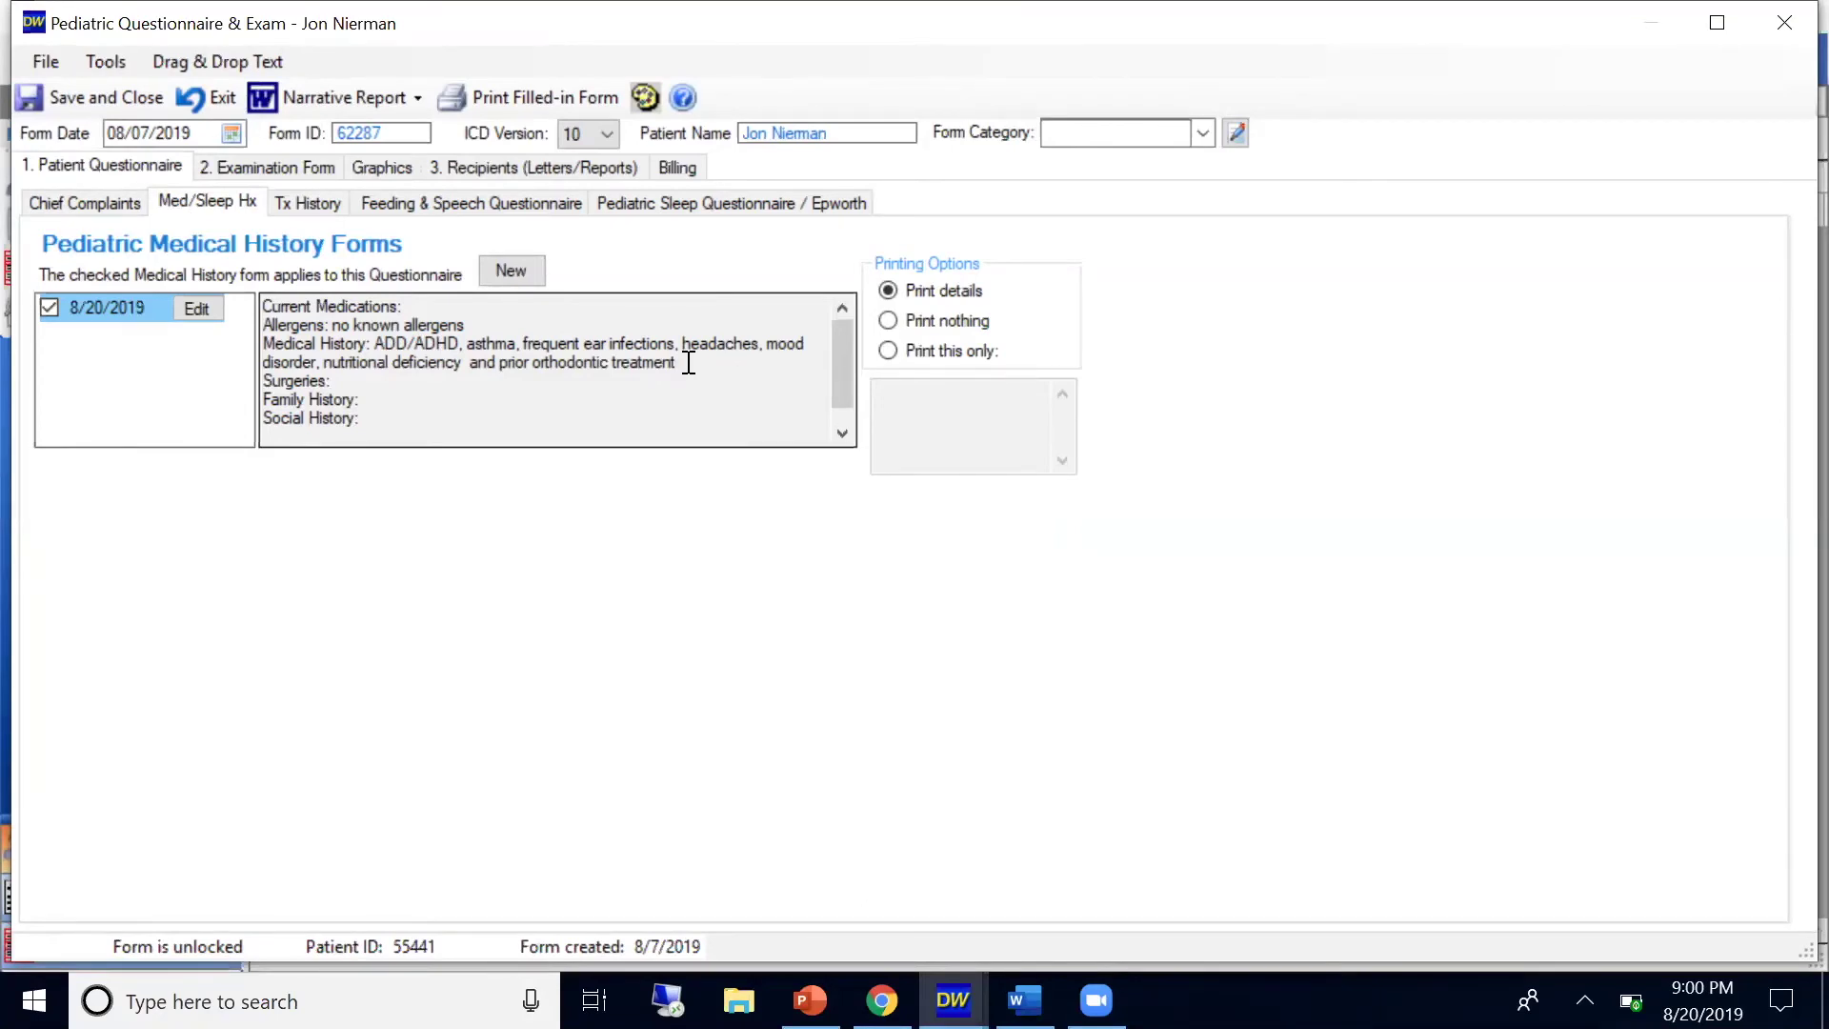
{"action": "left_click", "coordinate": [303, 206]}
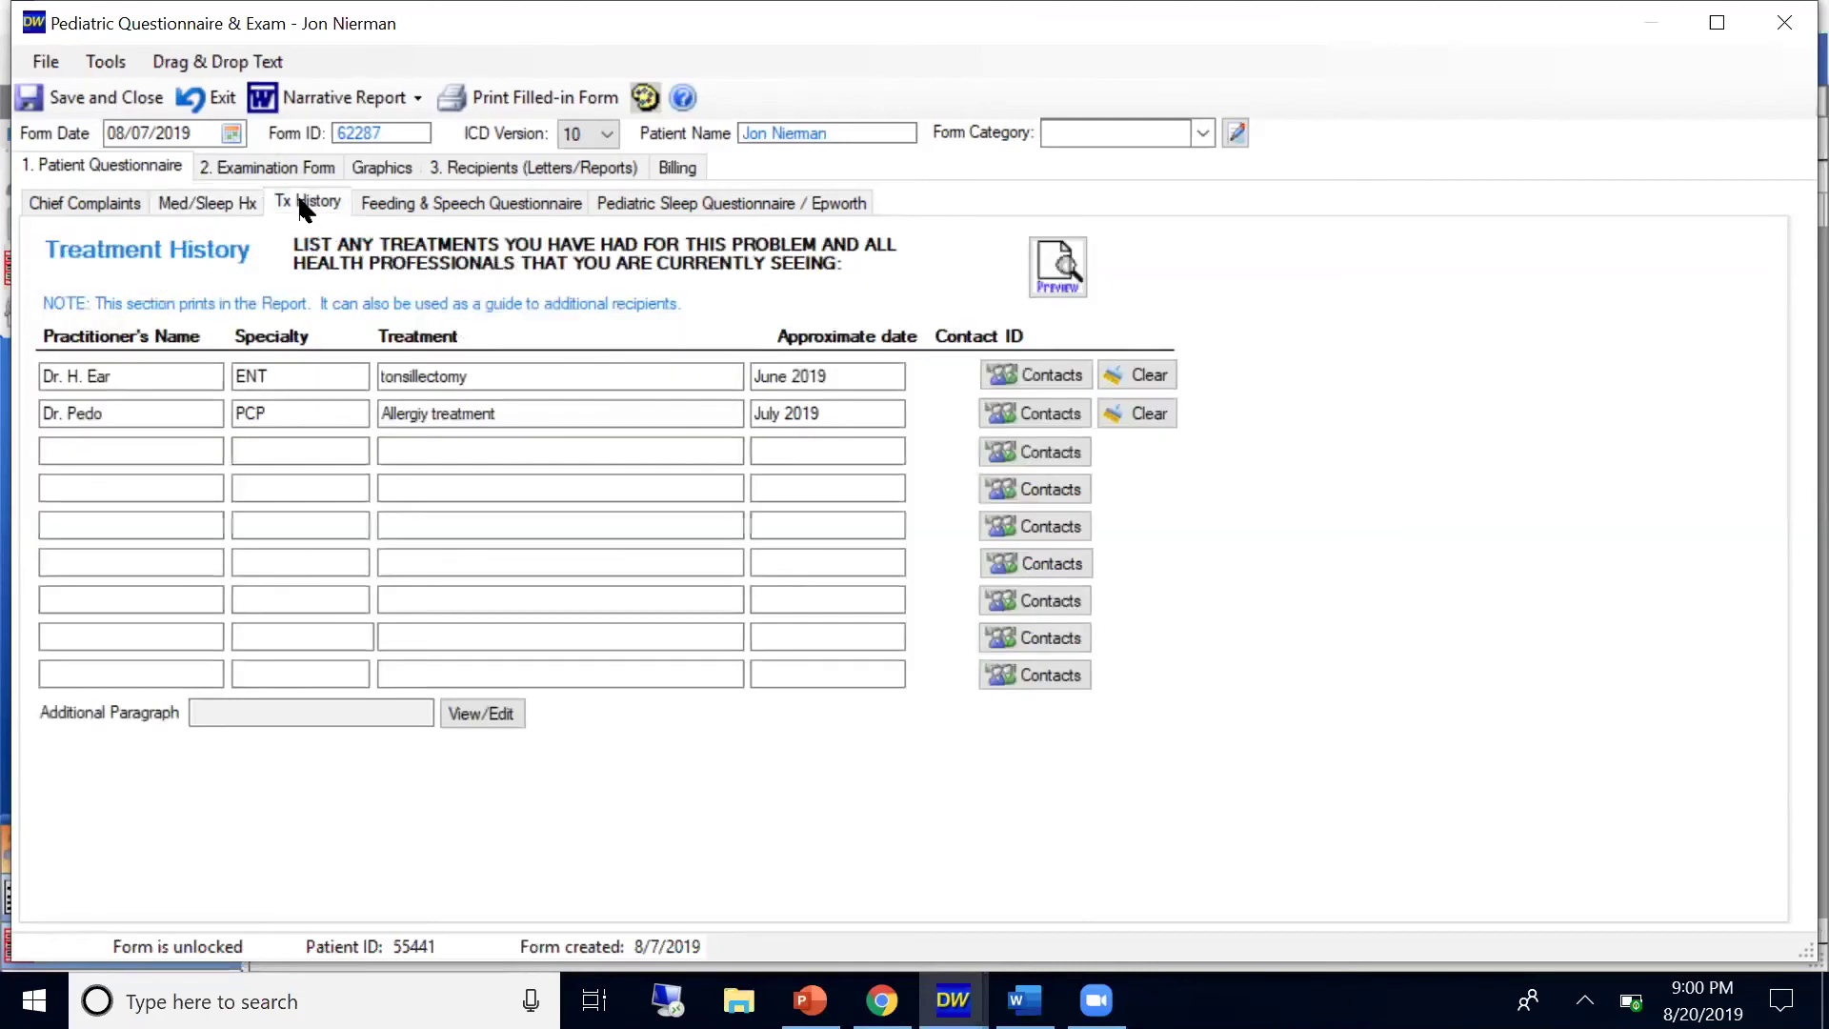
{"action": "left_click", "coordinate": [141, 368]}
{"action": "left_click", "coordinate": [167, 385]}
{"action": "left_click", "coordinate": [471, 197]}
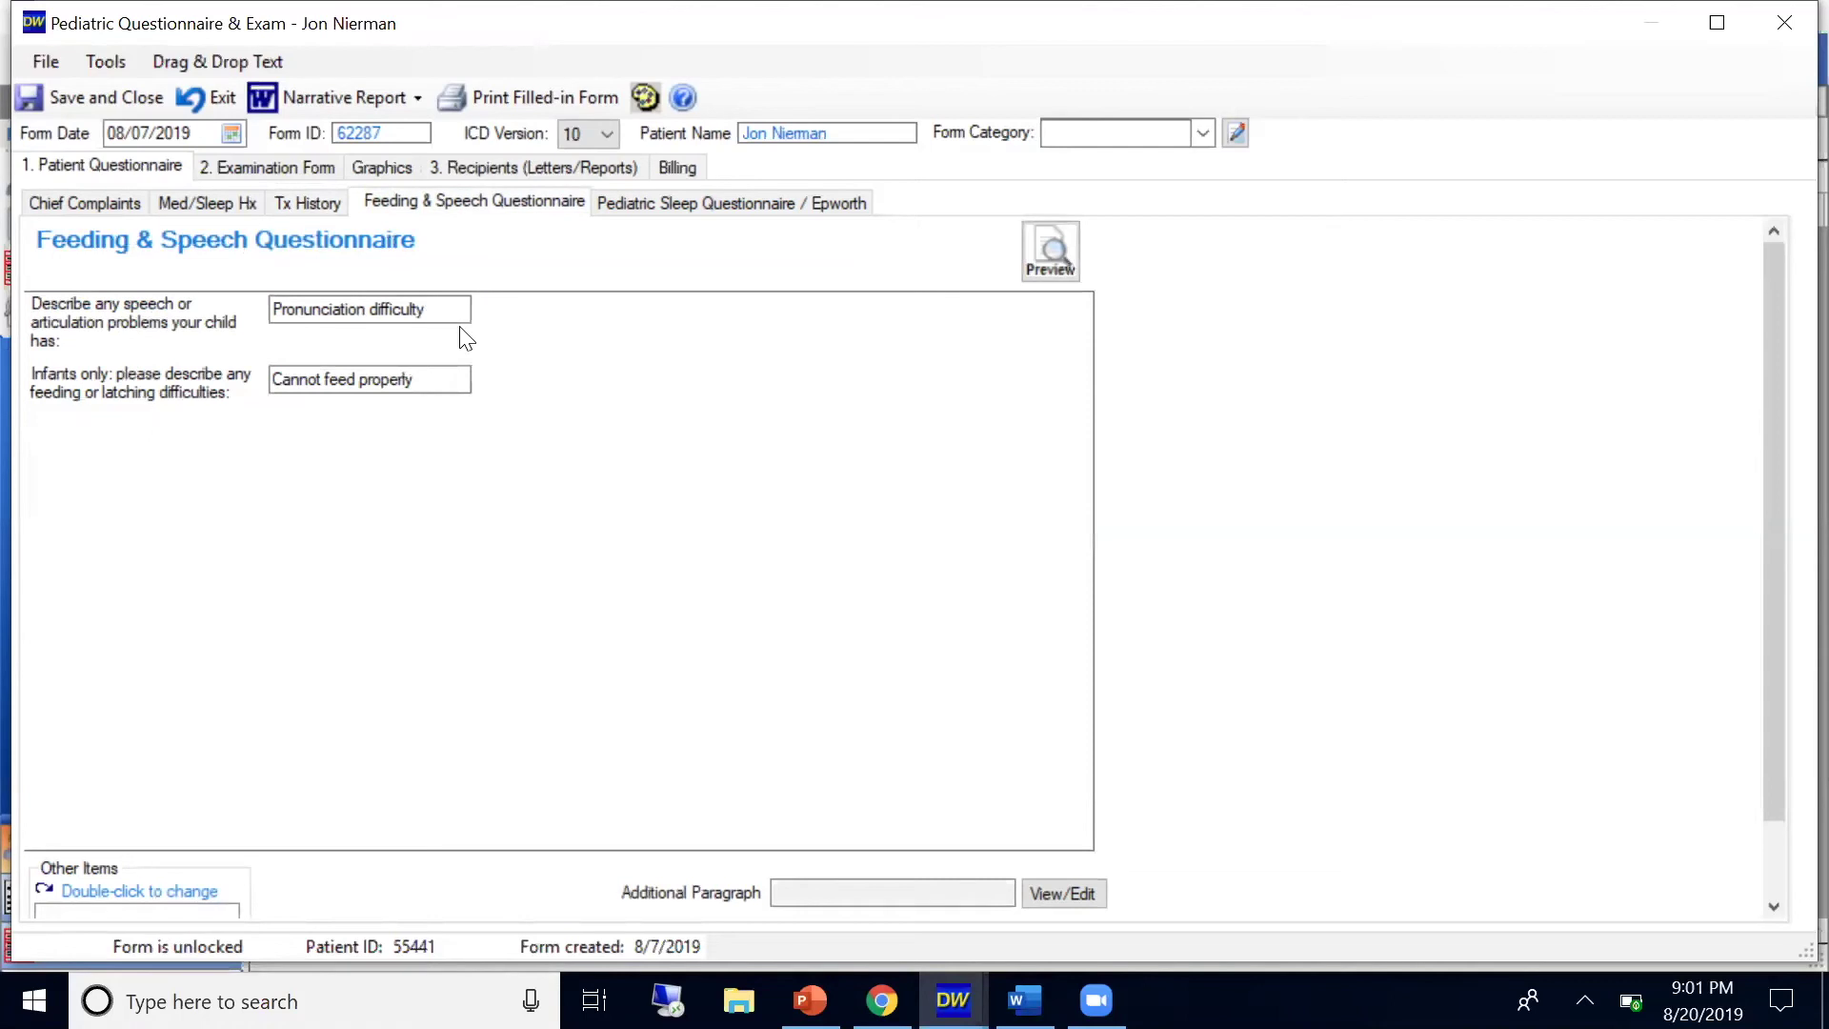
Examine the Pediatric Sleep Questionnaire answers about sleeping, daytime behavior and waking up
{"action": "left_click", "coordinate": [629, 206]}
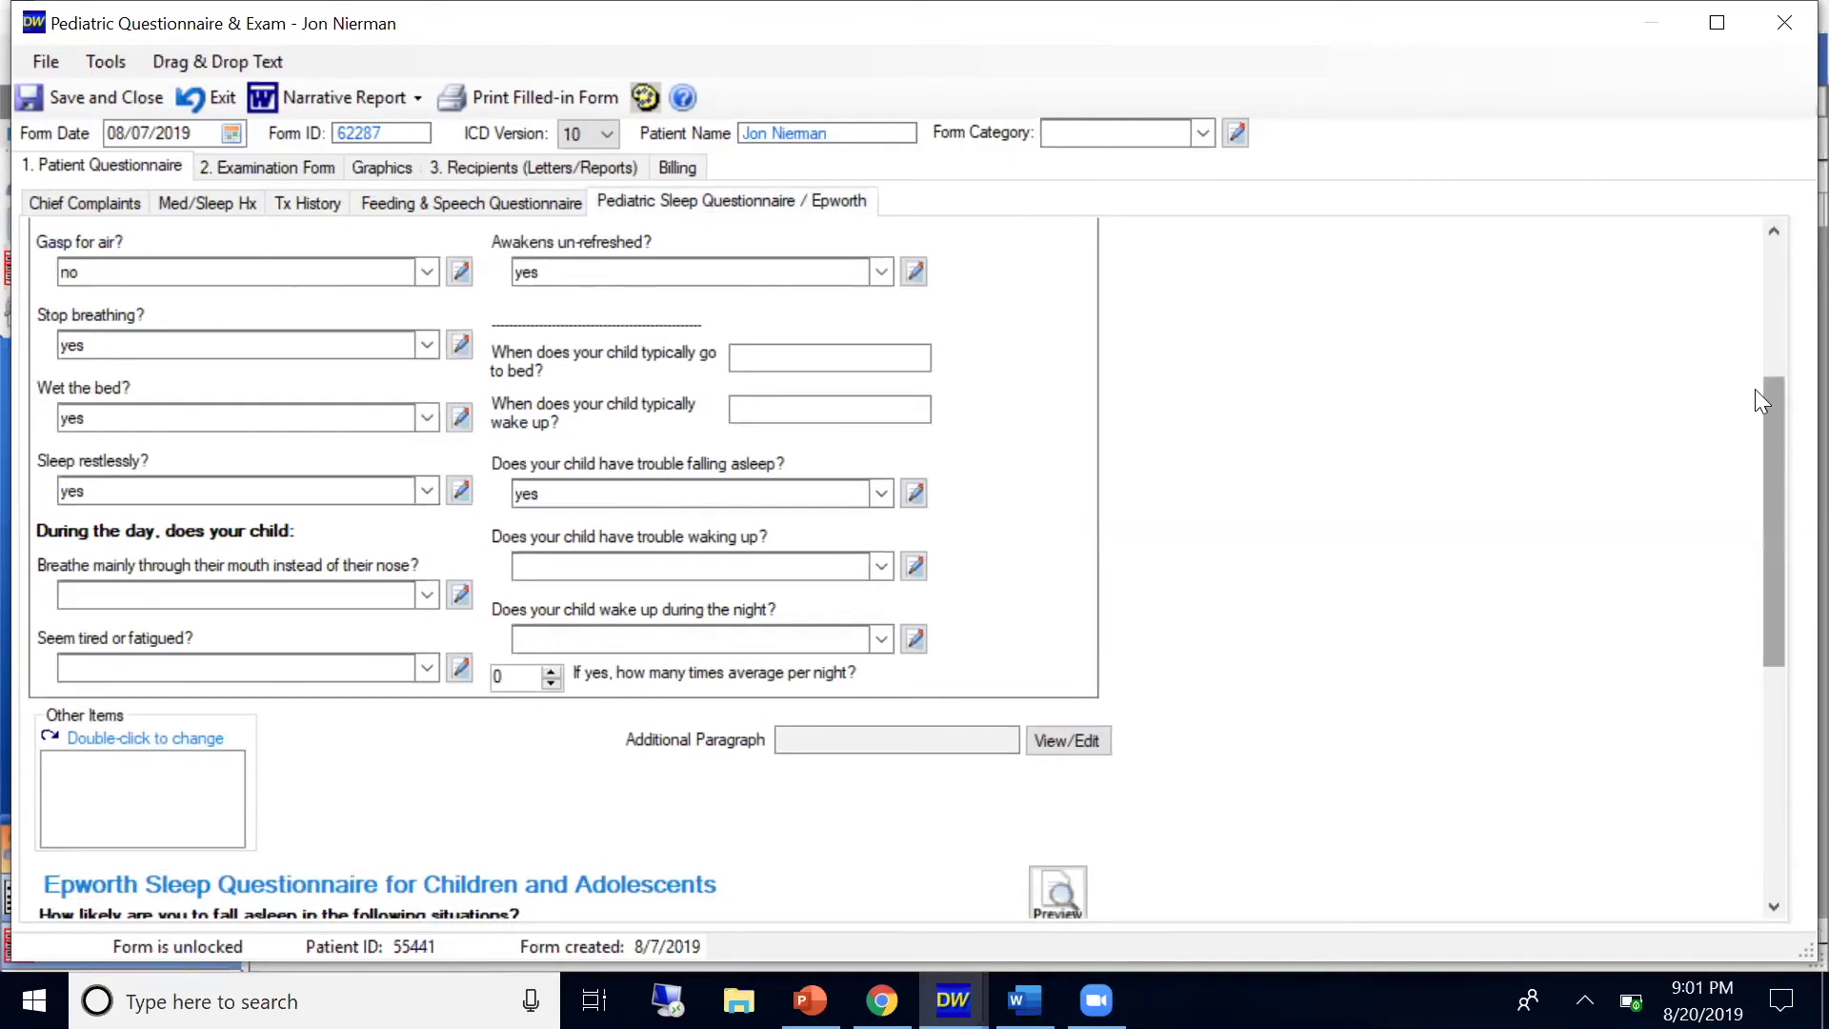
{"action": "scroll", "coordinate": [1753, 382], "scroll_direction": "up", "scroll_amount": 3}
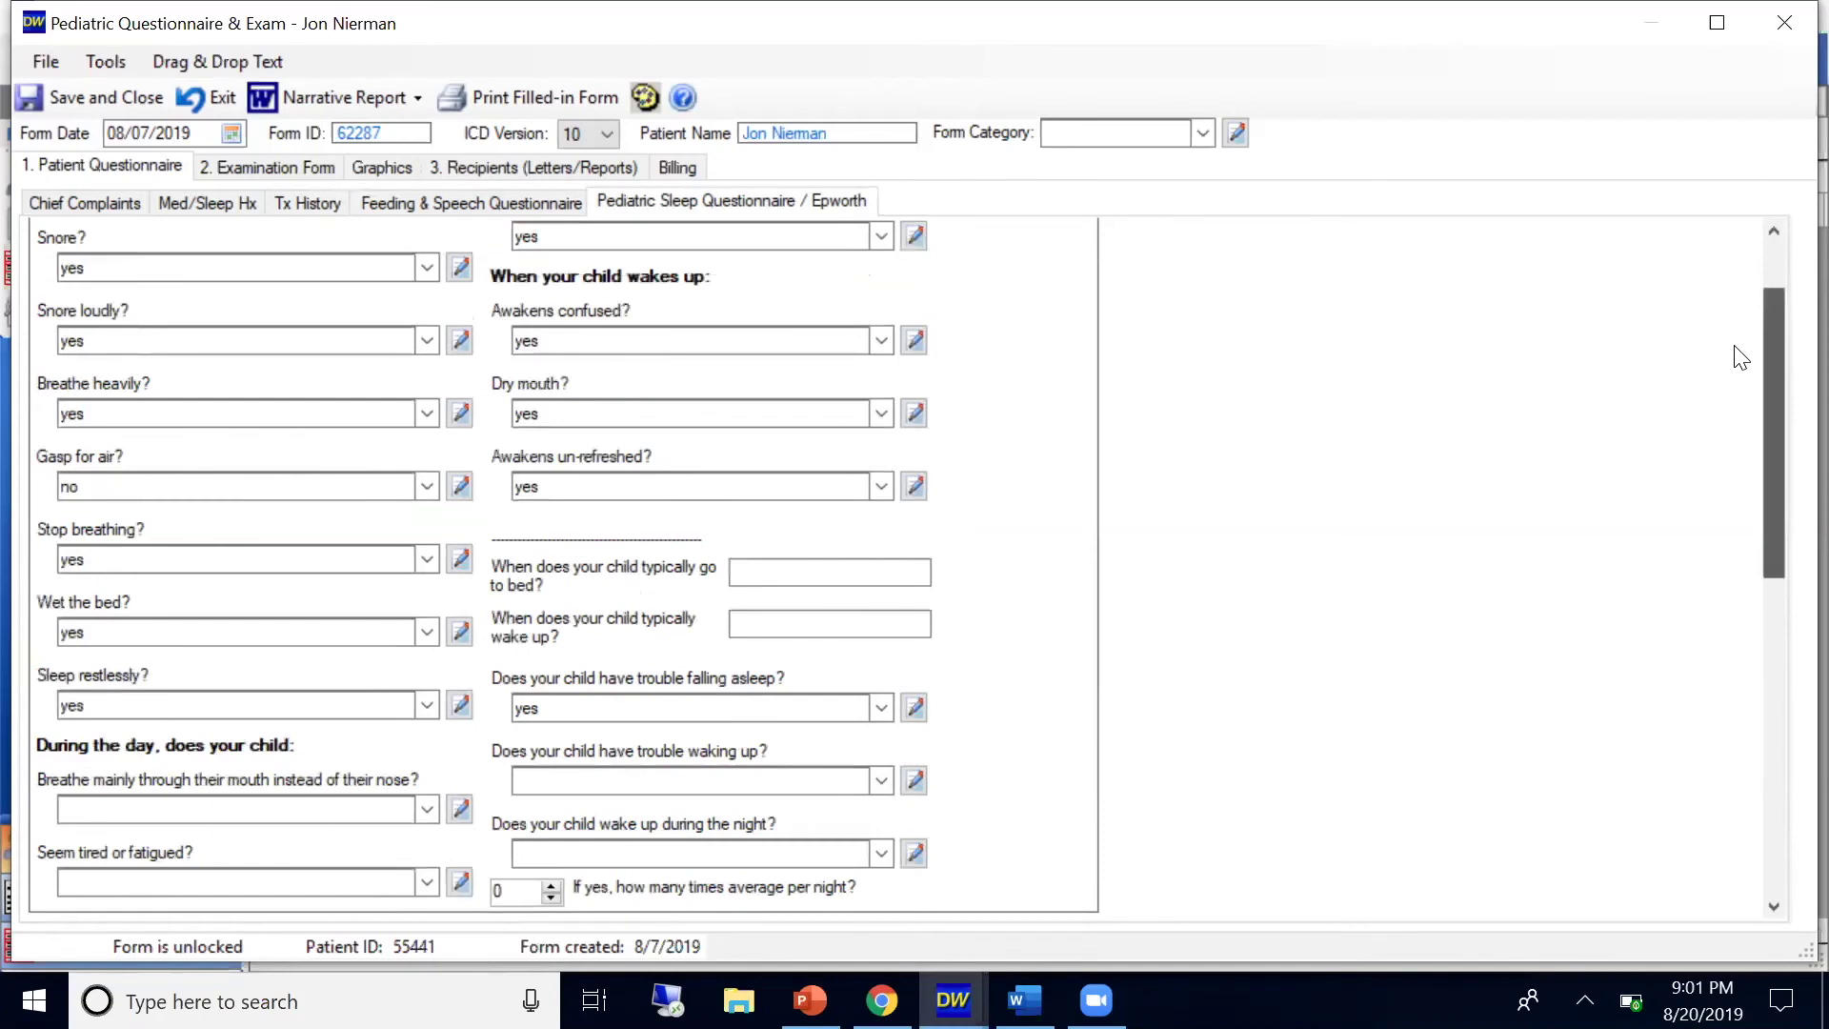
{"action": "scroll", "coordinate": [1747, 385], "scroll_direction": "up", "scroll_amount": 1}
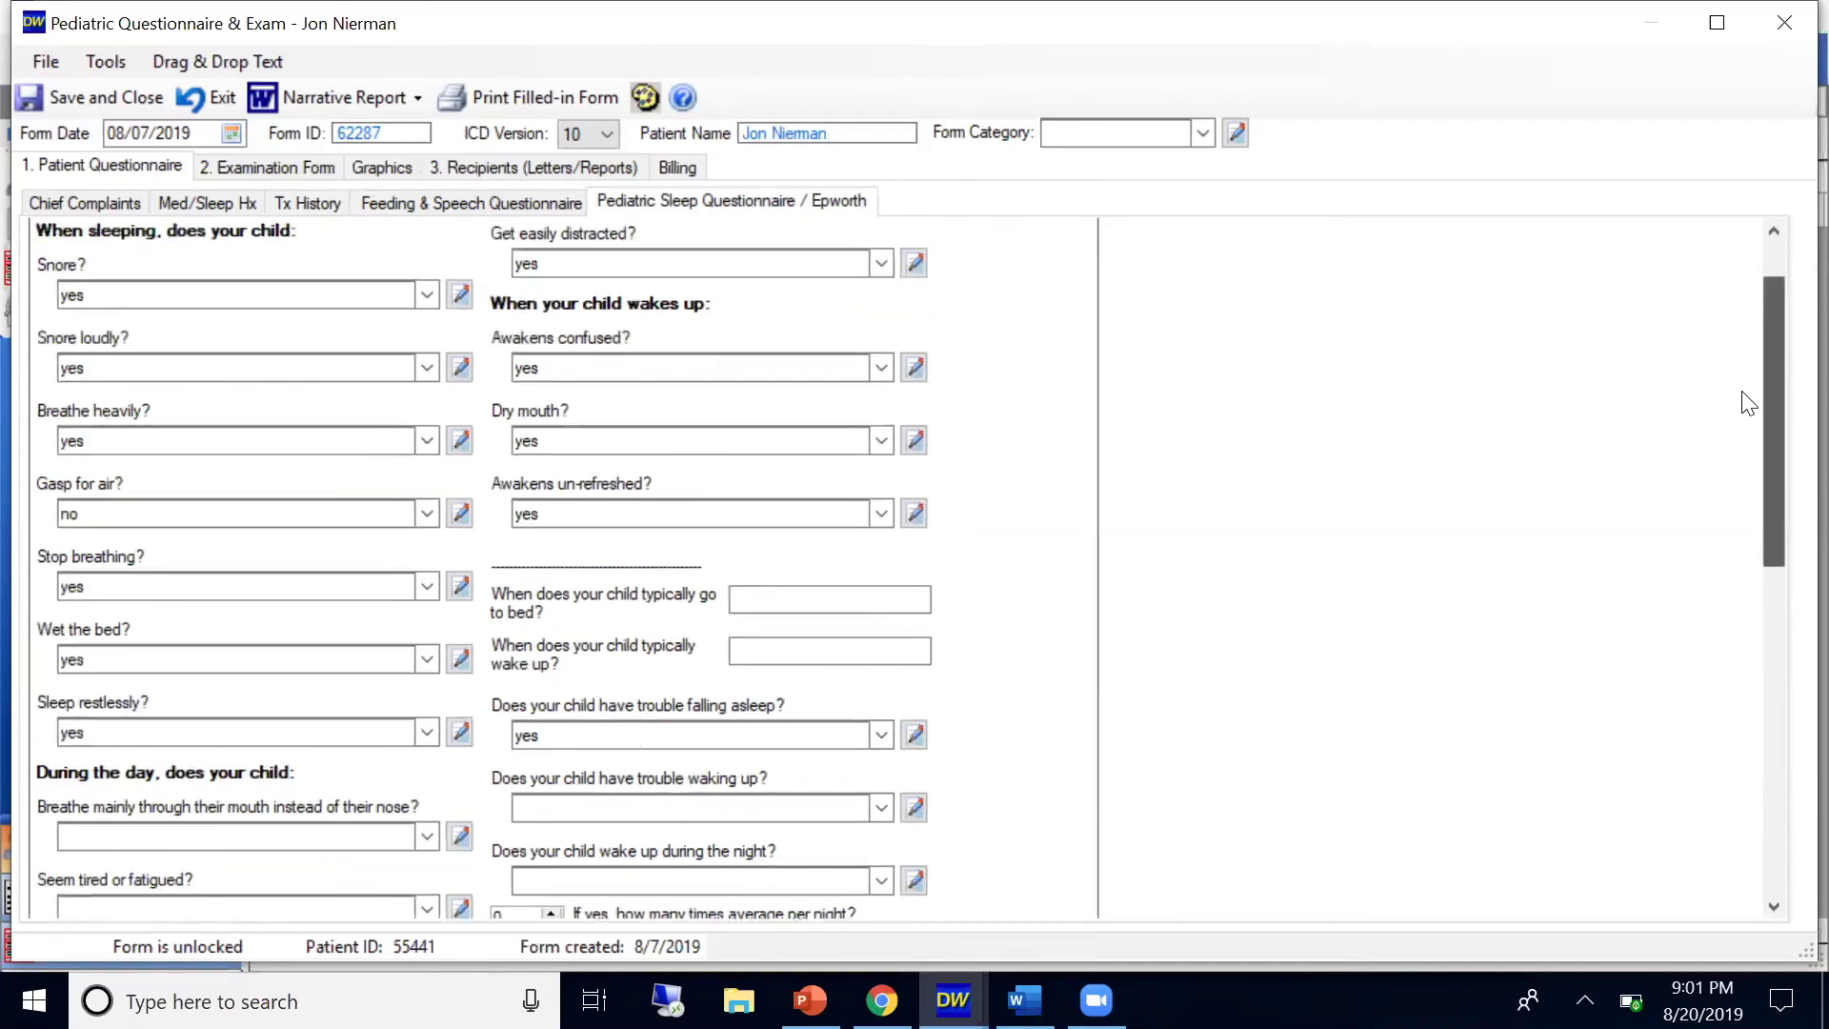
{"action": "scroll", "coordinate": [1749, 400], "scroll_direction": "down", "scroll_amount": 1}
{"action": "scroll", "coordinate": [1749, 410], "scroll_direction": "down", "scroll_amount": 1}
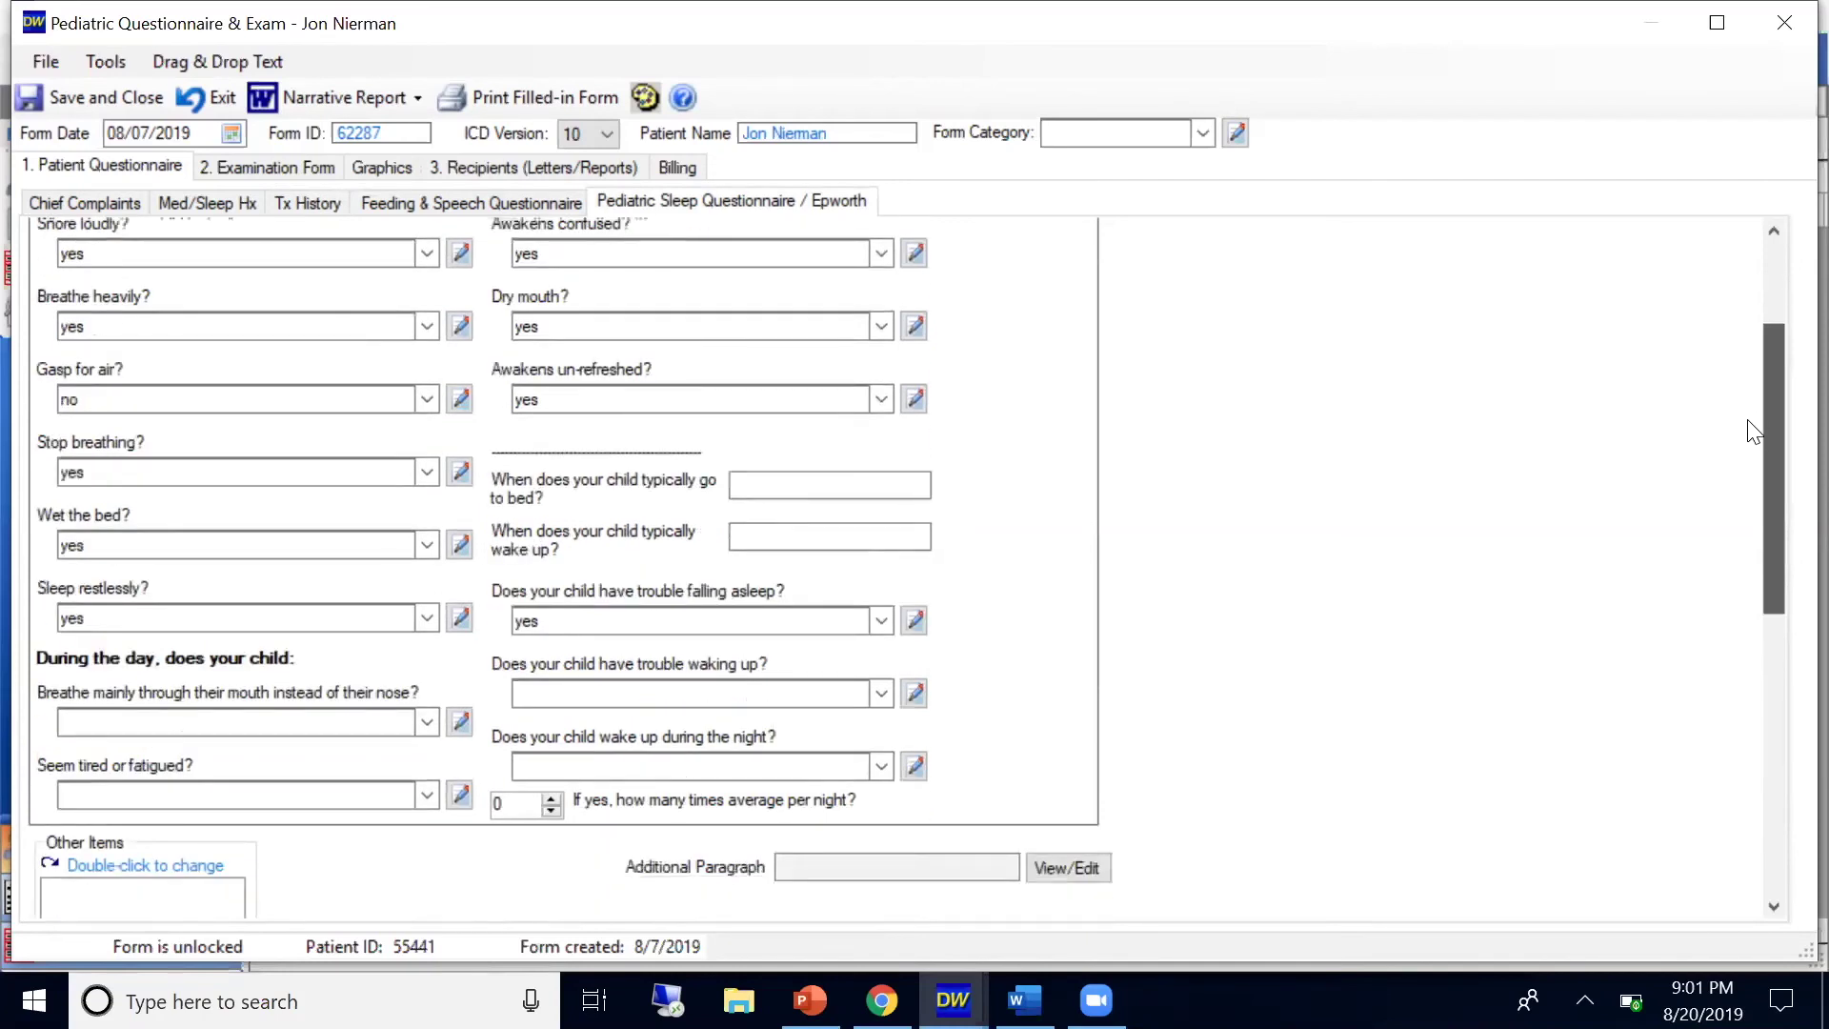
{"action": "scroll", "coordinate": [1751, 424], "scroll_direction": "down", "scroll_amount": 1}
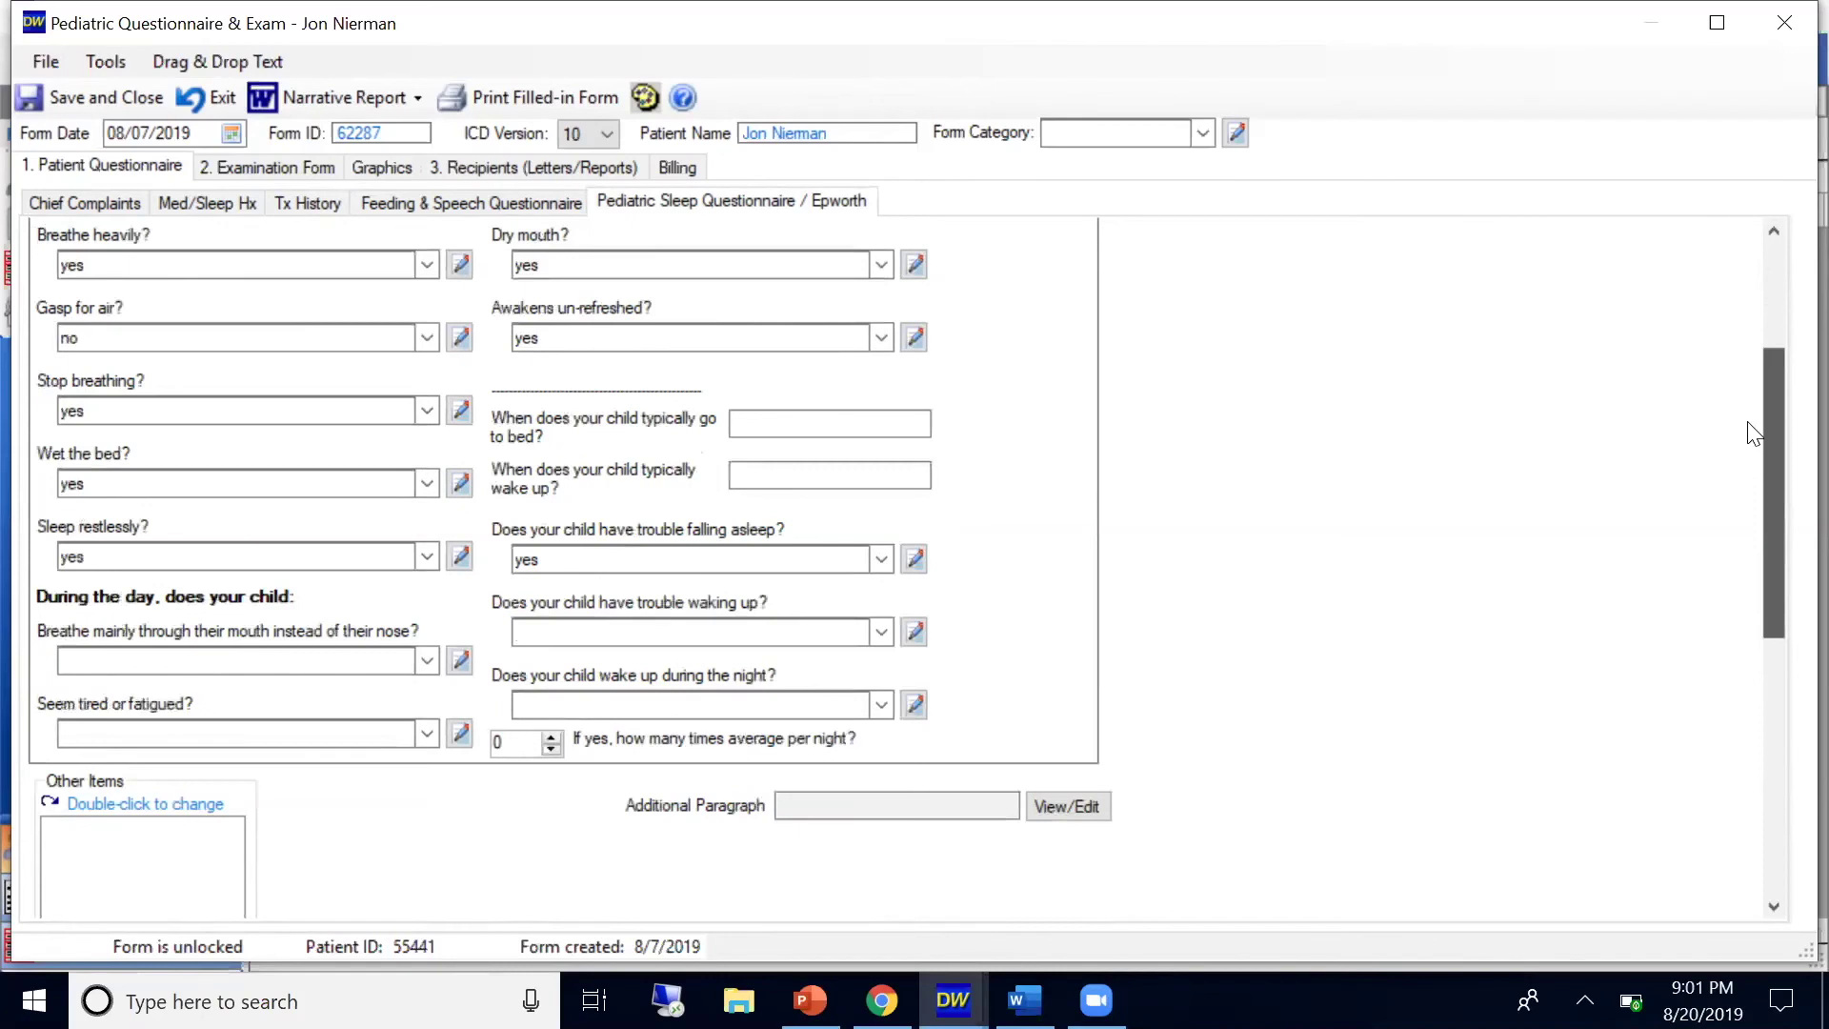
{"action": "scroll", "coordinate": [1753, 433], "scroll_direction": "down", "scroll_amount": 1}
{"action": "scroll", "coordinate": [1753, 433], "scroll_direction": "down", "scroll_amount": 1}
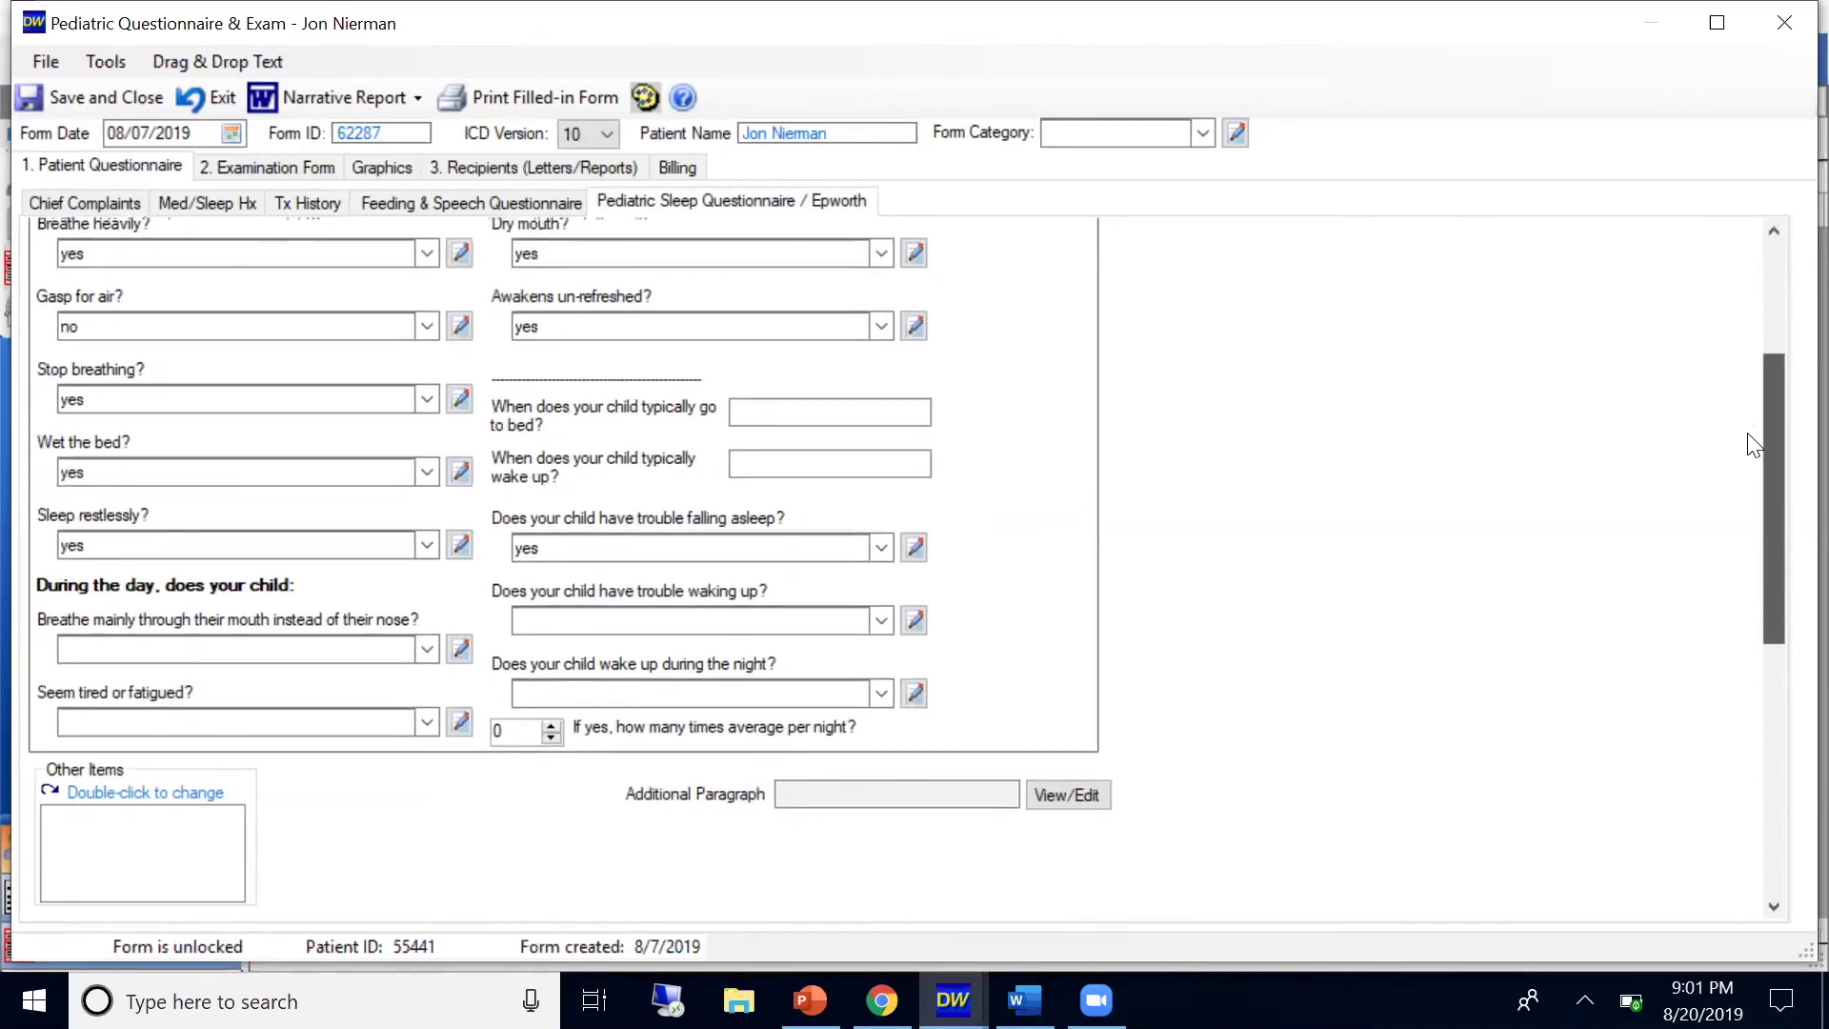
{"action": "scroll", "coordinate": [1753, 445], "scroll_direction": "down", "scroll_amount": 1}
{"action": "scroll", "coordinate": [1753, 445], "scroll_direction": "down", "scroll_amount": 1}
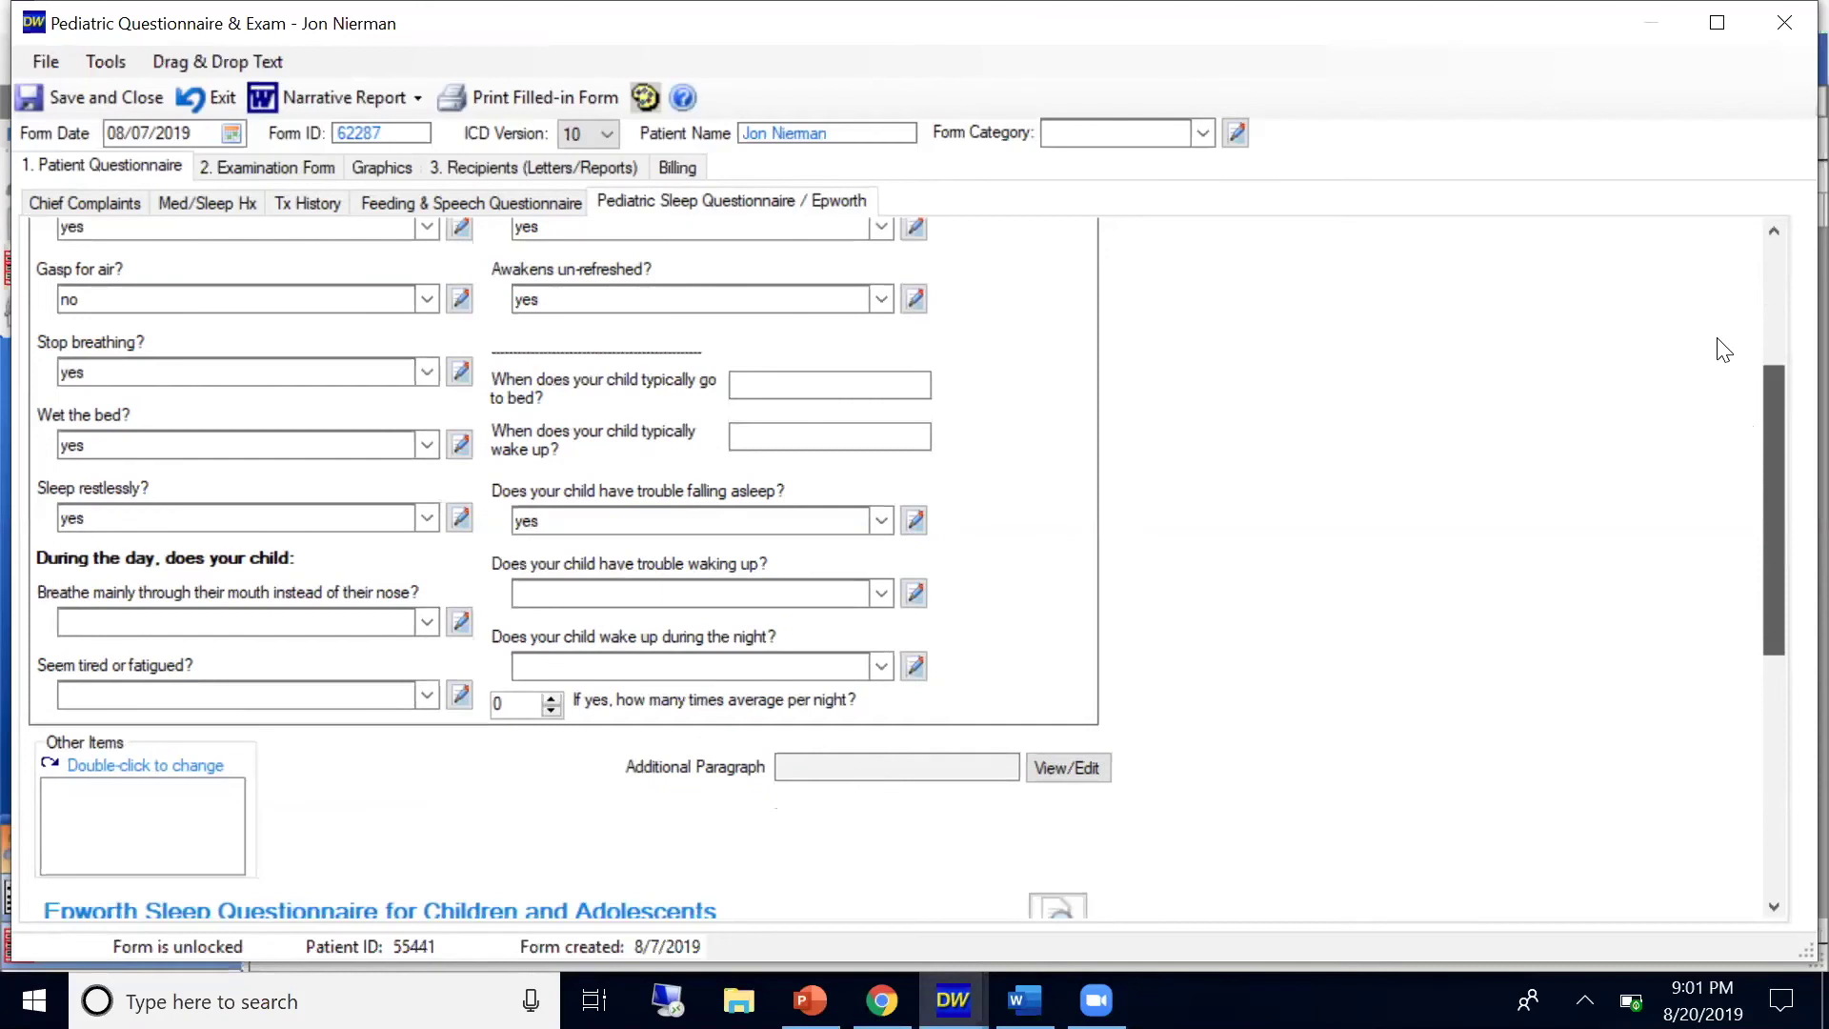
{"action": "scroll", "coordinate": [1704, 285], "scroll_direction": "up", "scroll_amount": 5}
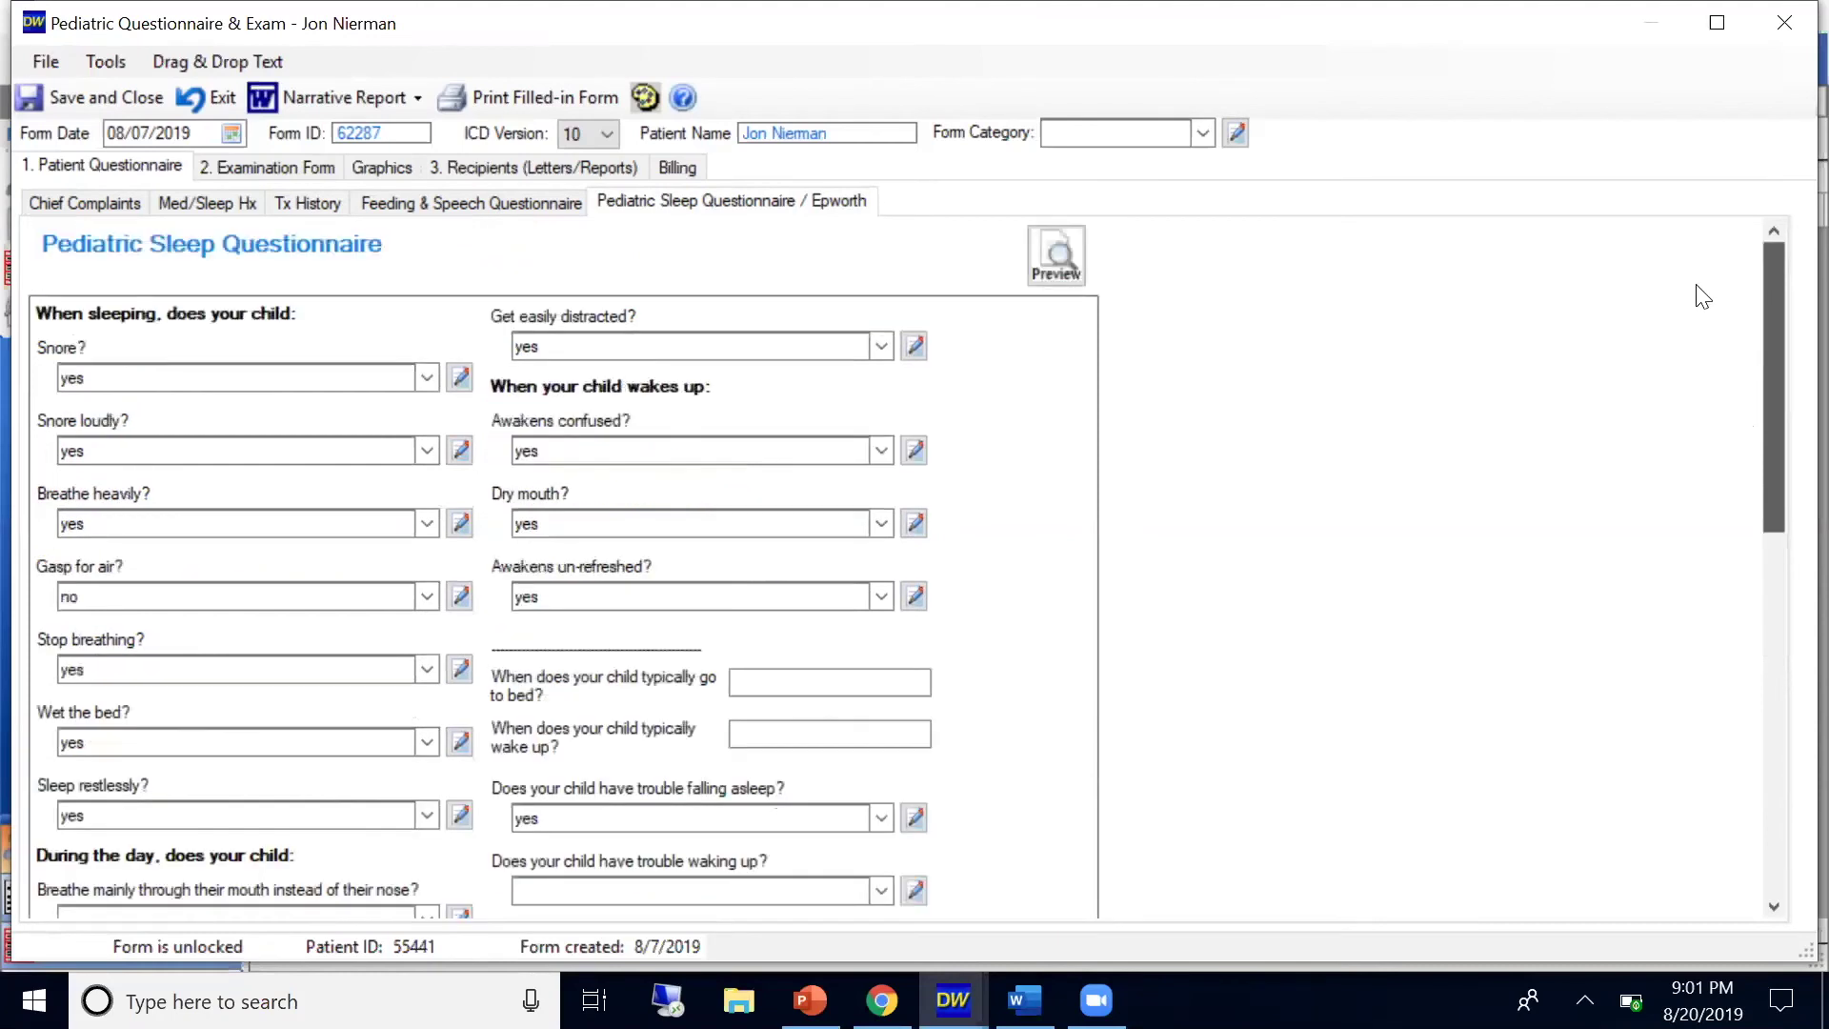
{"action": "scroll", "coordinate": [1715, 343], "scroll_direction": "down", "scroll_amount": 1}
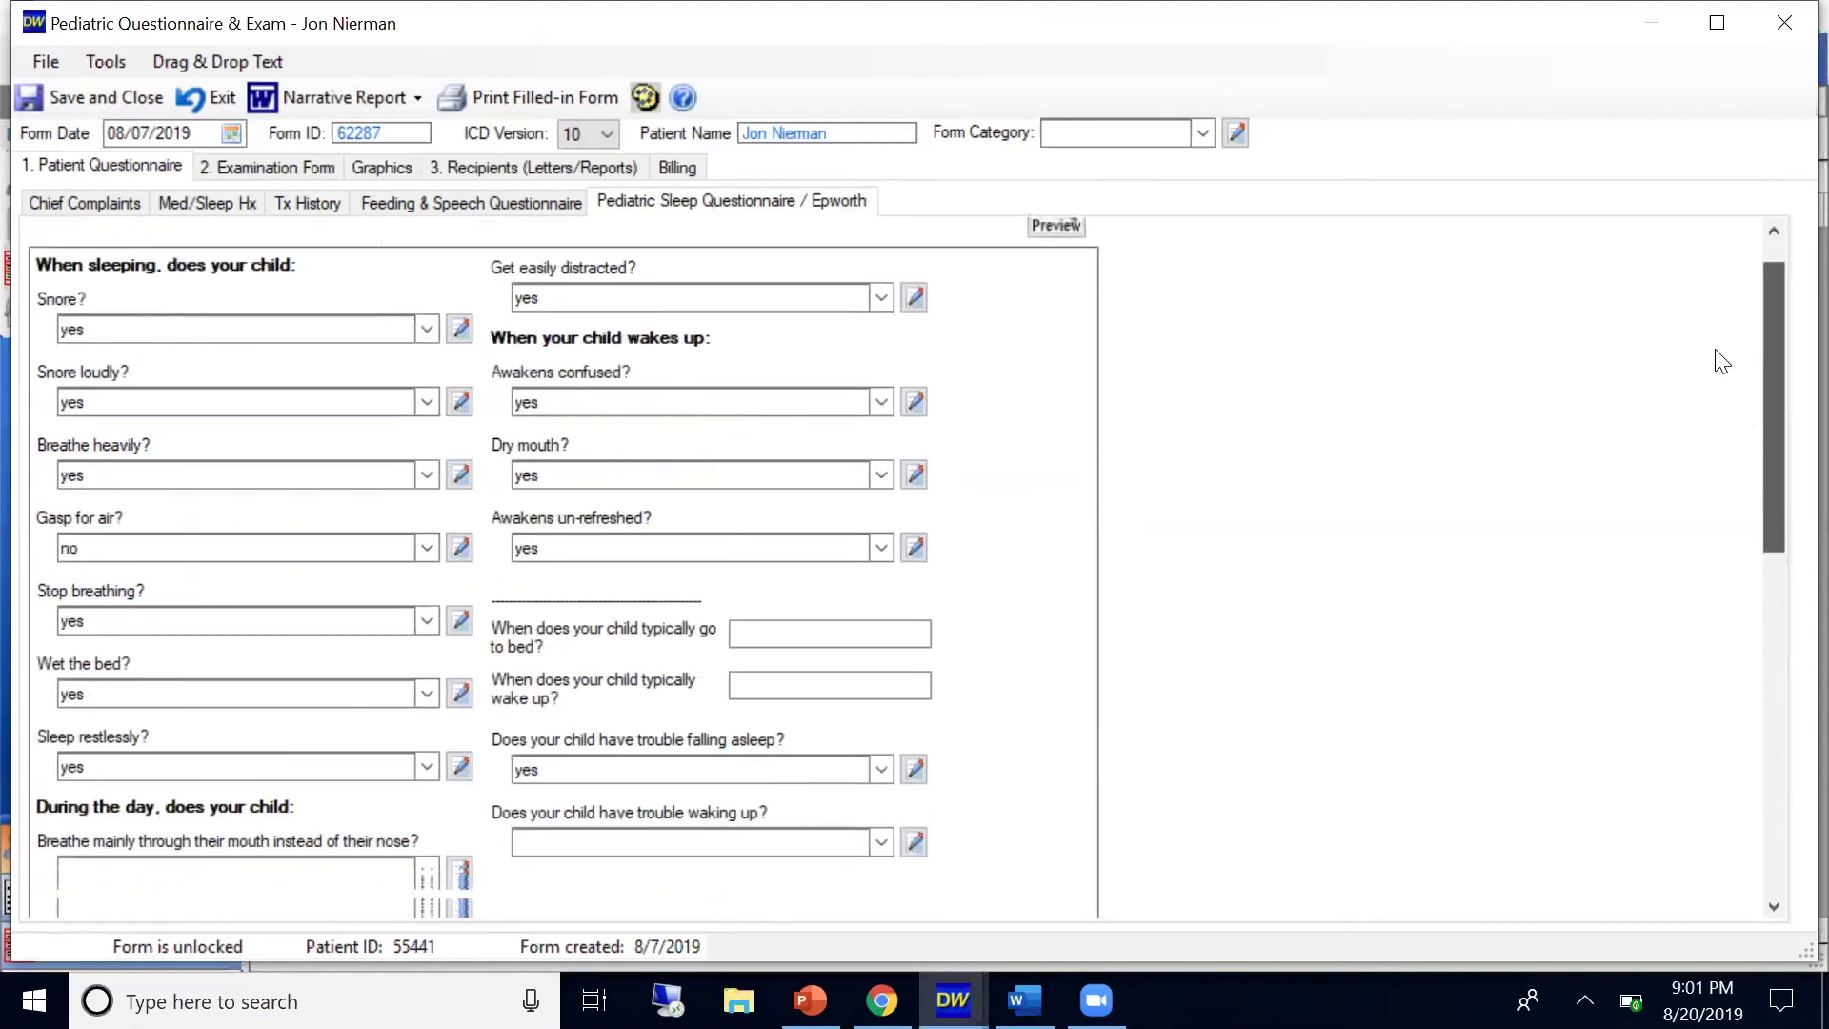
{"action": "scroll", "coordinate": [1724, 377], "scroll_direction": "down", "scroll_amount": 1}
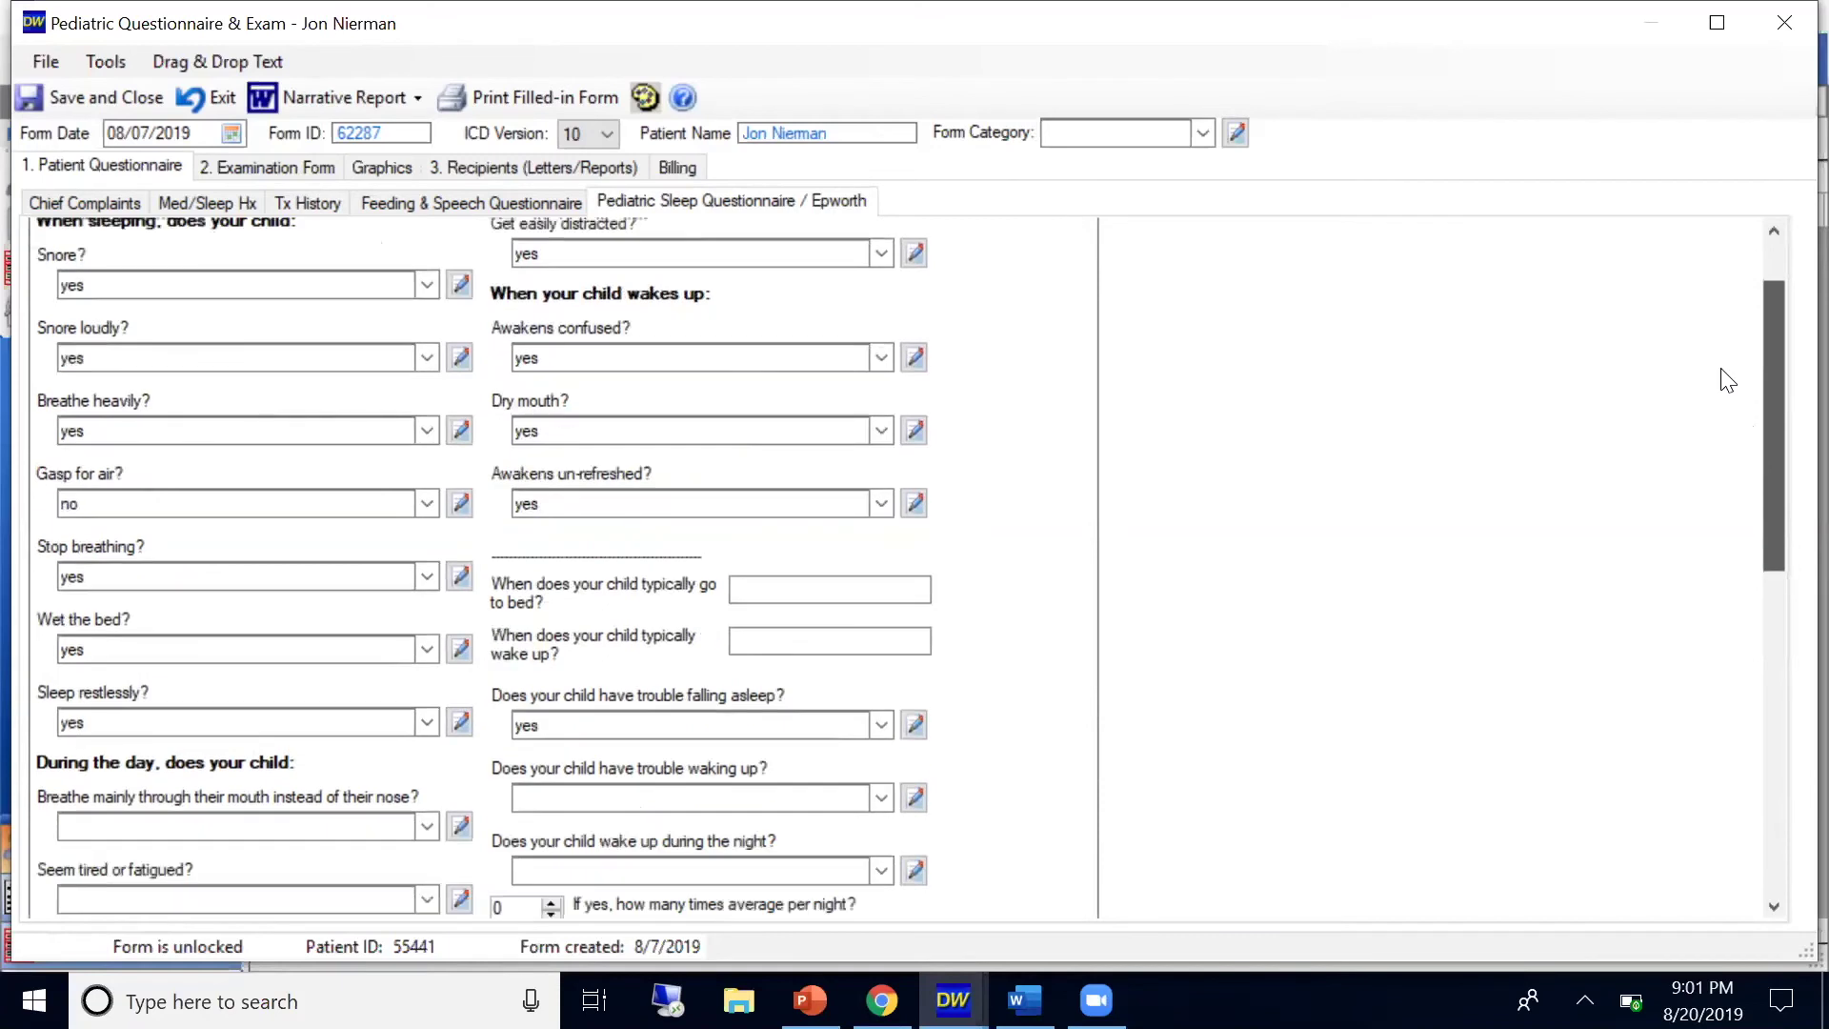
{"action": "scroll", "coordinate": [1728, 379], "scroll_direction": "down", "scroll_amount": 1}
{"action": "scroll", "coordinate": [1729, 391], "scroll_direction": "down", "scroll_amount": 1}
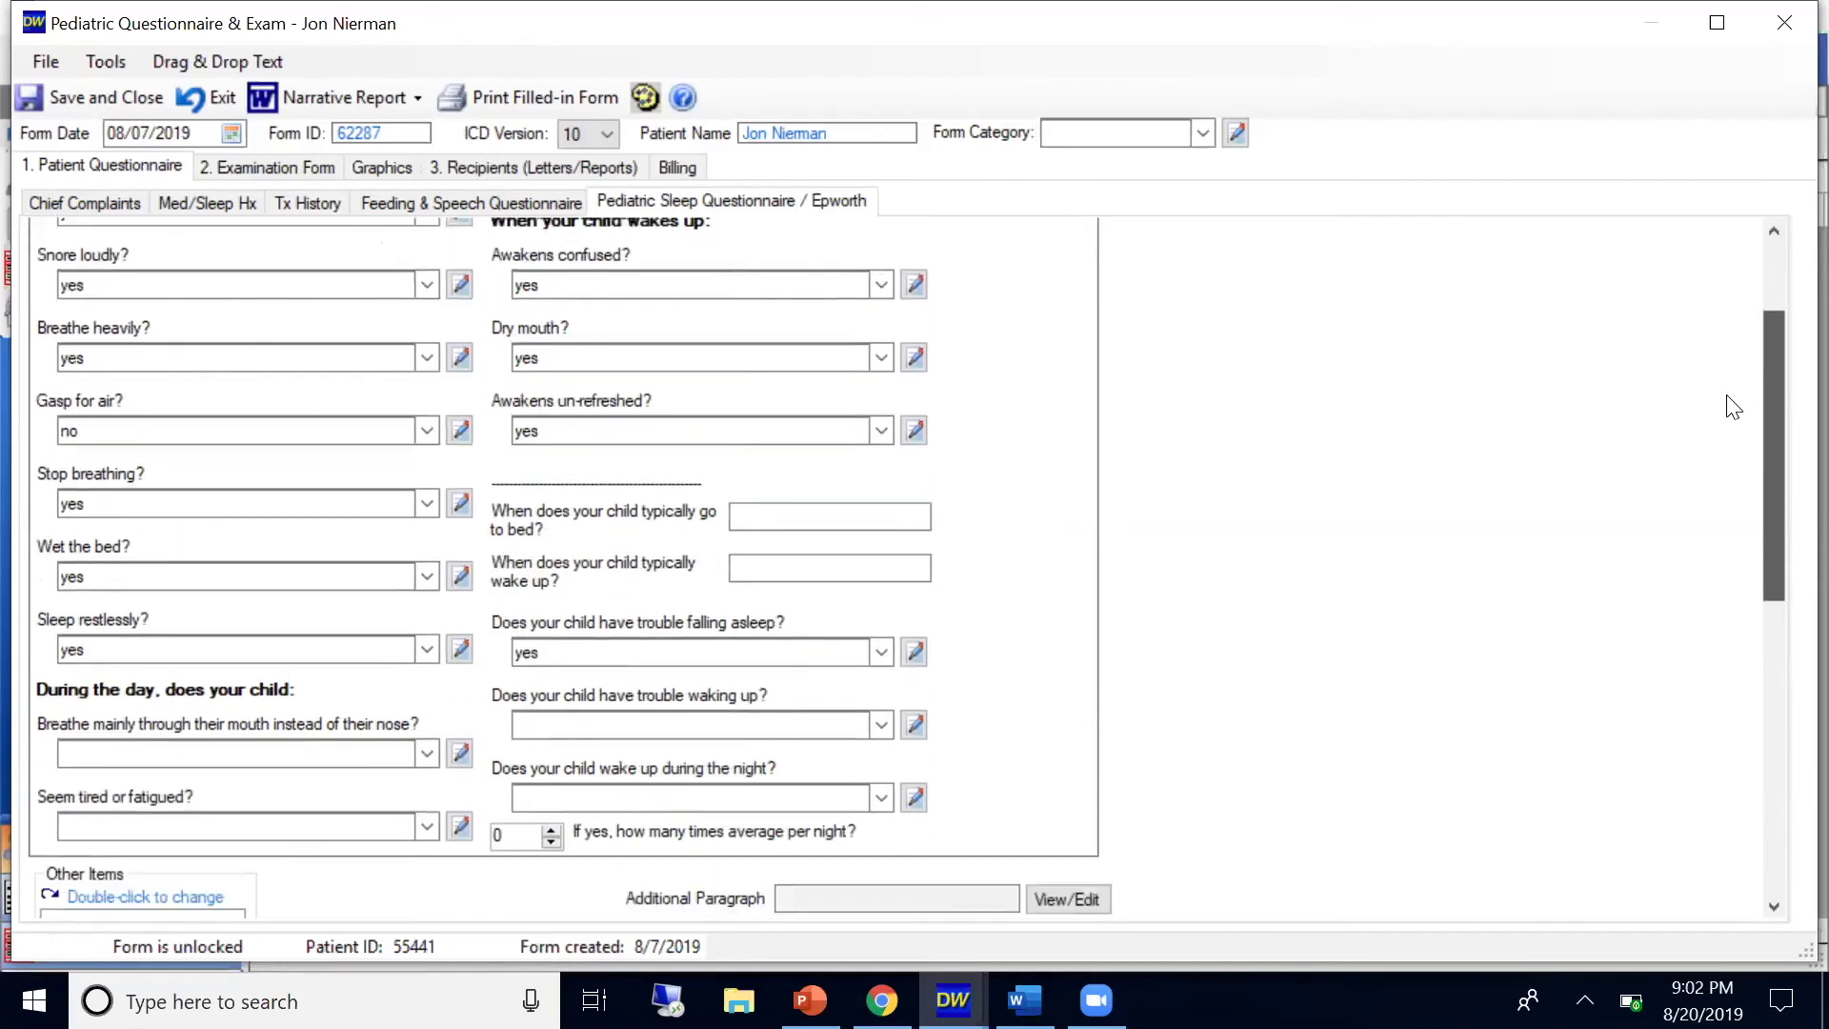
{"action": "scroll", "coordinate": [1733, 407], "scroll_direction": "down", "scroll_amount": 1}
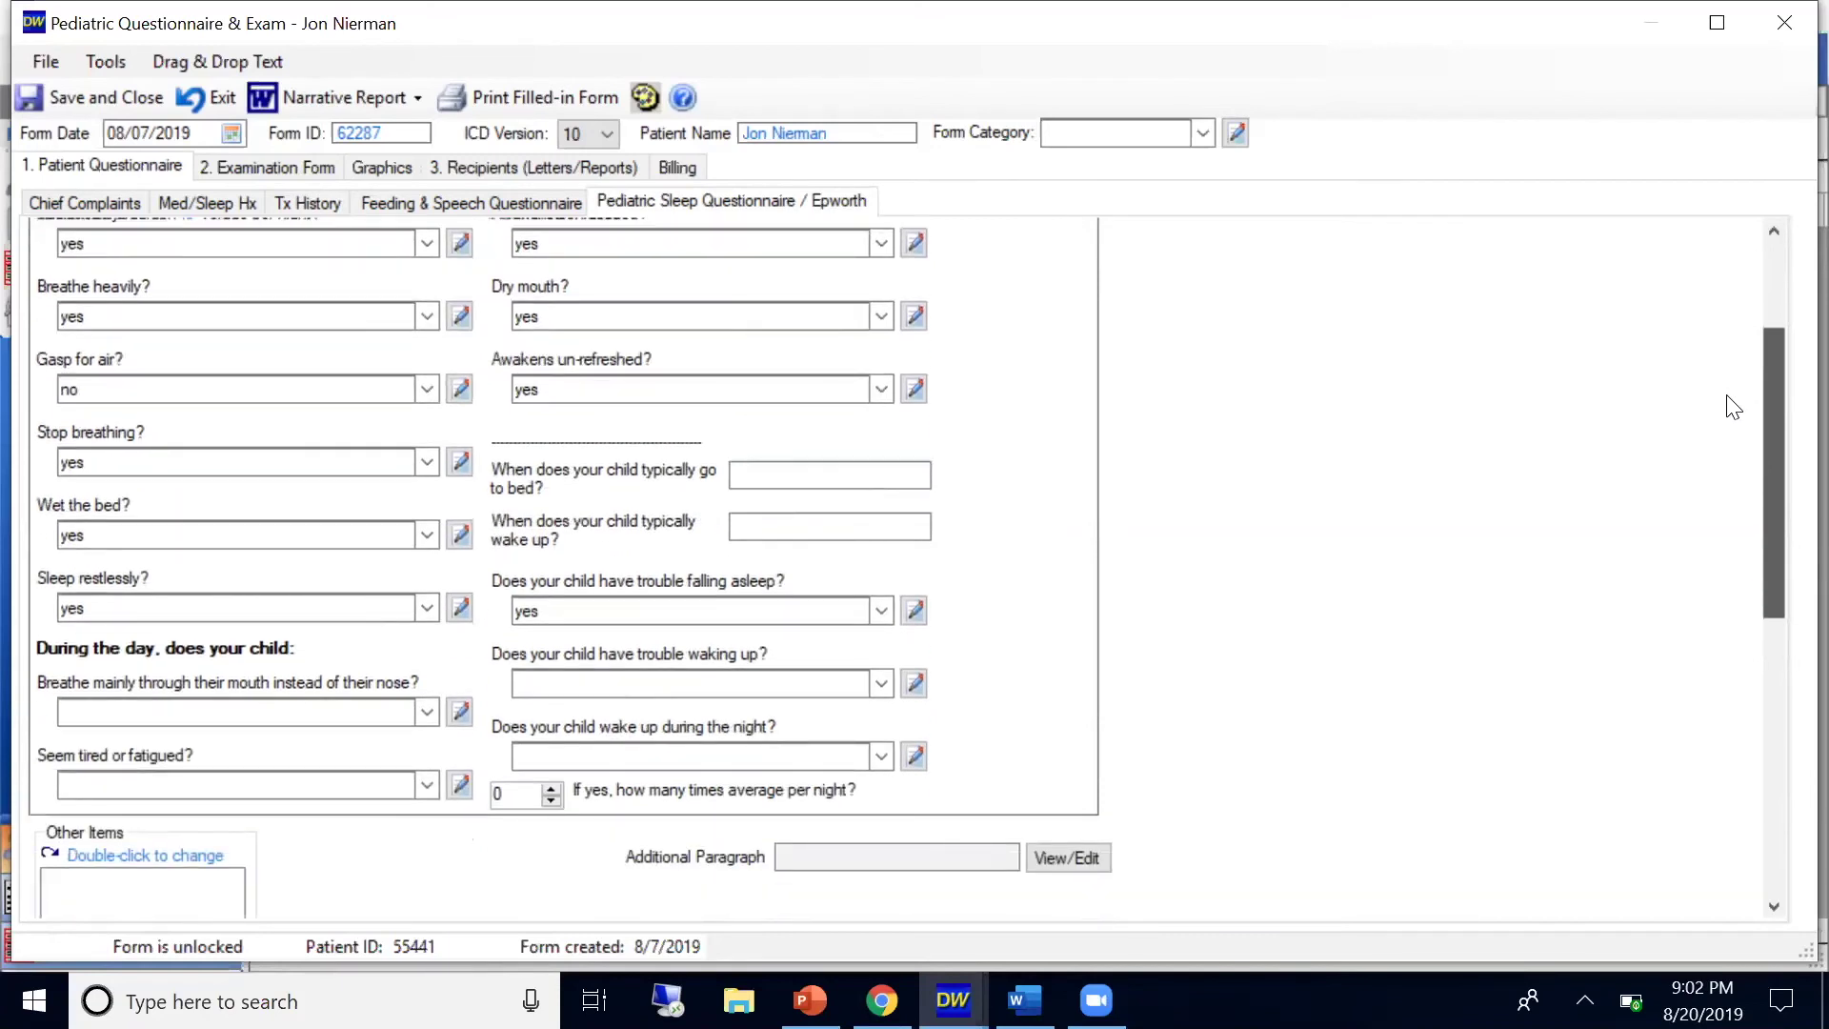
Review the Epworth Sleep Questionnaire for Children and Adolescents, including its situation ratings and analysis
{"action": "scroll", "coordinate": [1753, 487], "scroll_direction": "down", "scroll_amount": 4}
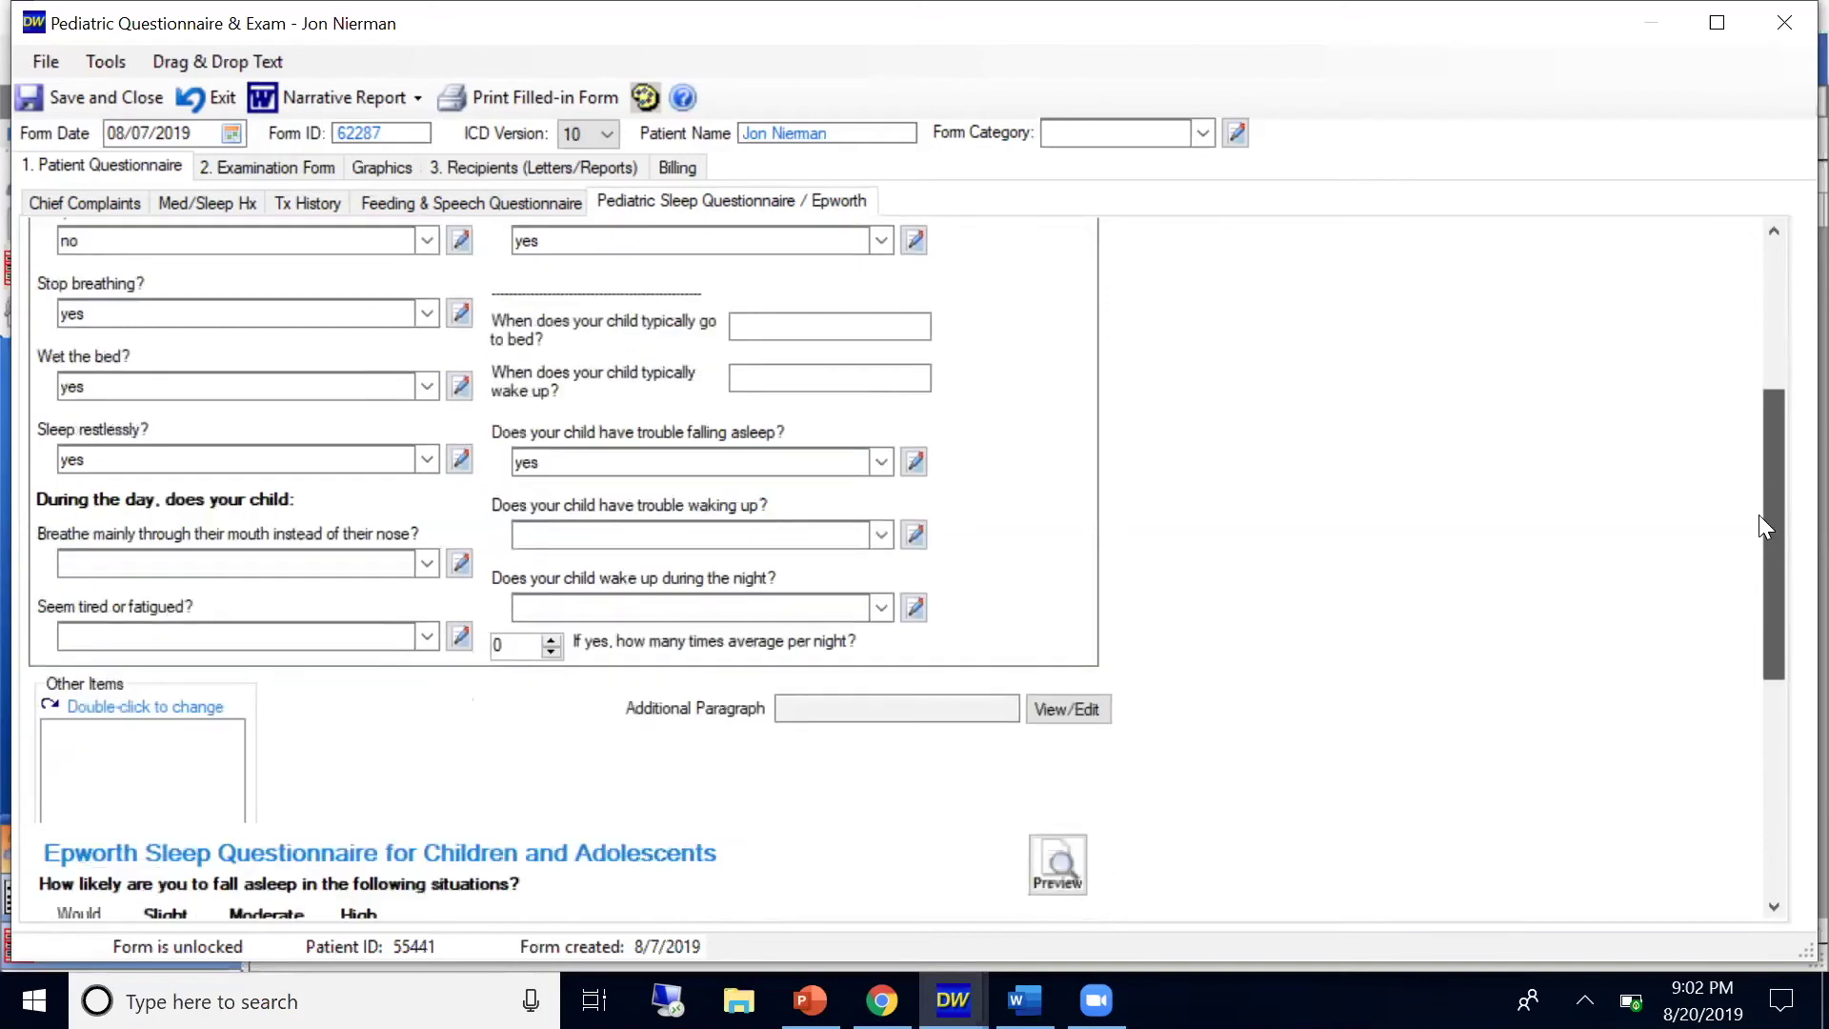
{"action": "scroll", "coordinate": [1760, 517], "scroll_direction": "down", "scroll_amount": 4}
{"action": "scroll", "coordinate": [1779, 580], "scroll_direction": "down", "scroll_amount": 4}
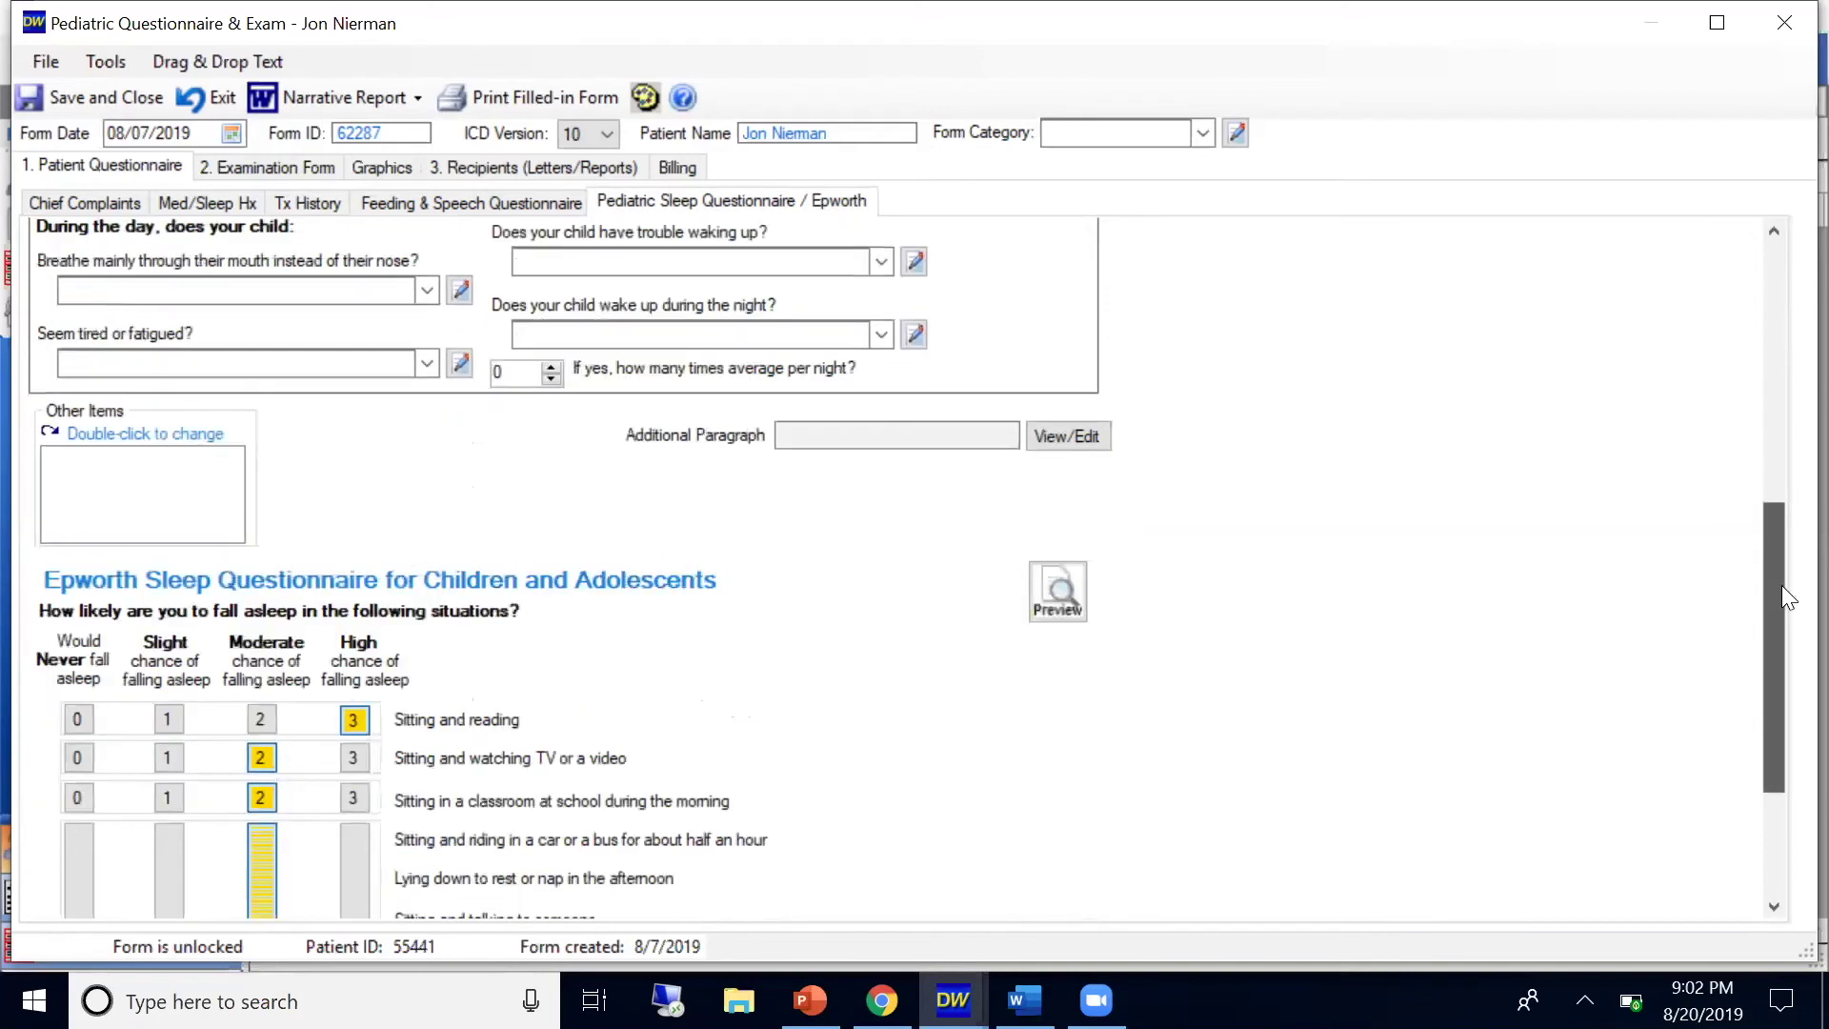
{"action": "scroll", "coordinate": [1787, 667], "scroll_direction": "down", "scroll_amount": 5}
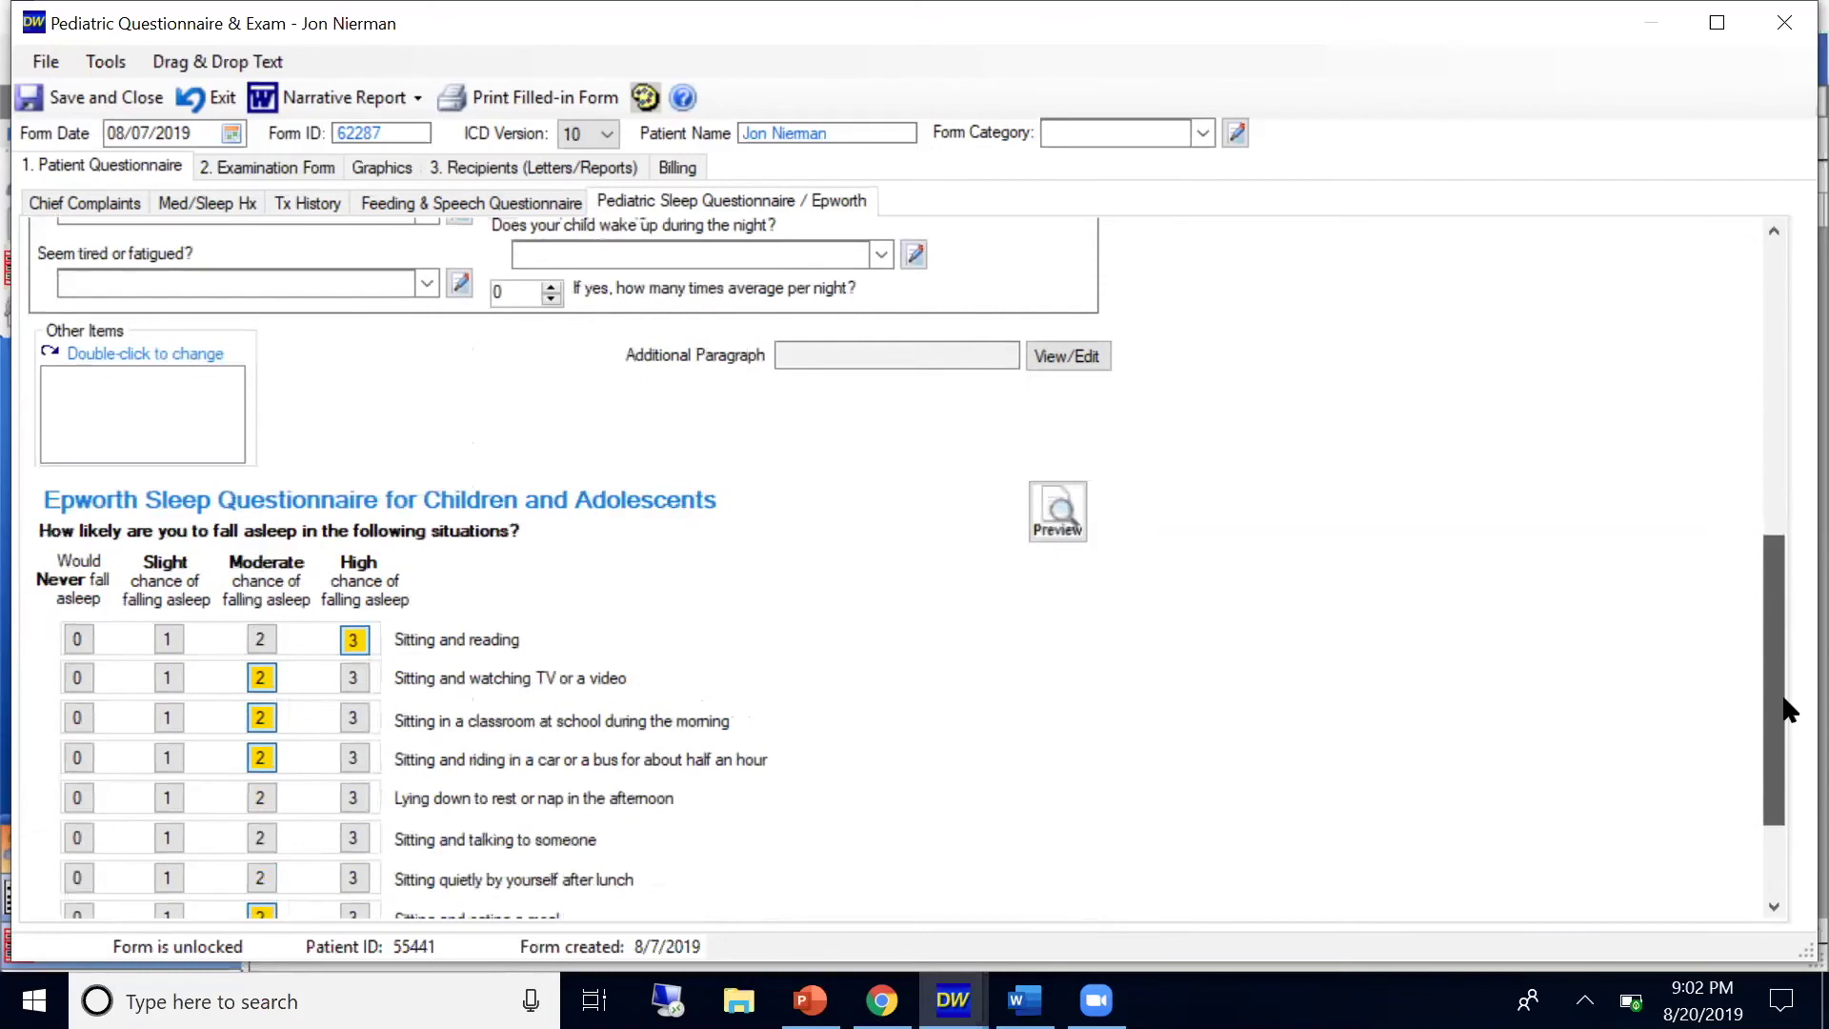
{"action": "scroll", "coordinate": [1788, 705], "scroll_direction": "down", "scroll_amount": 2}
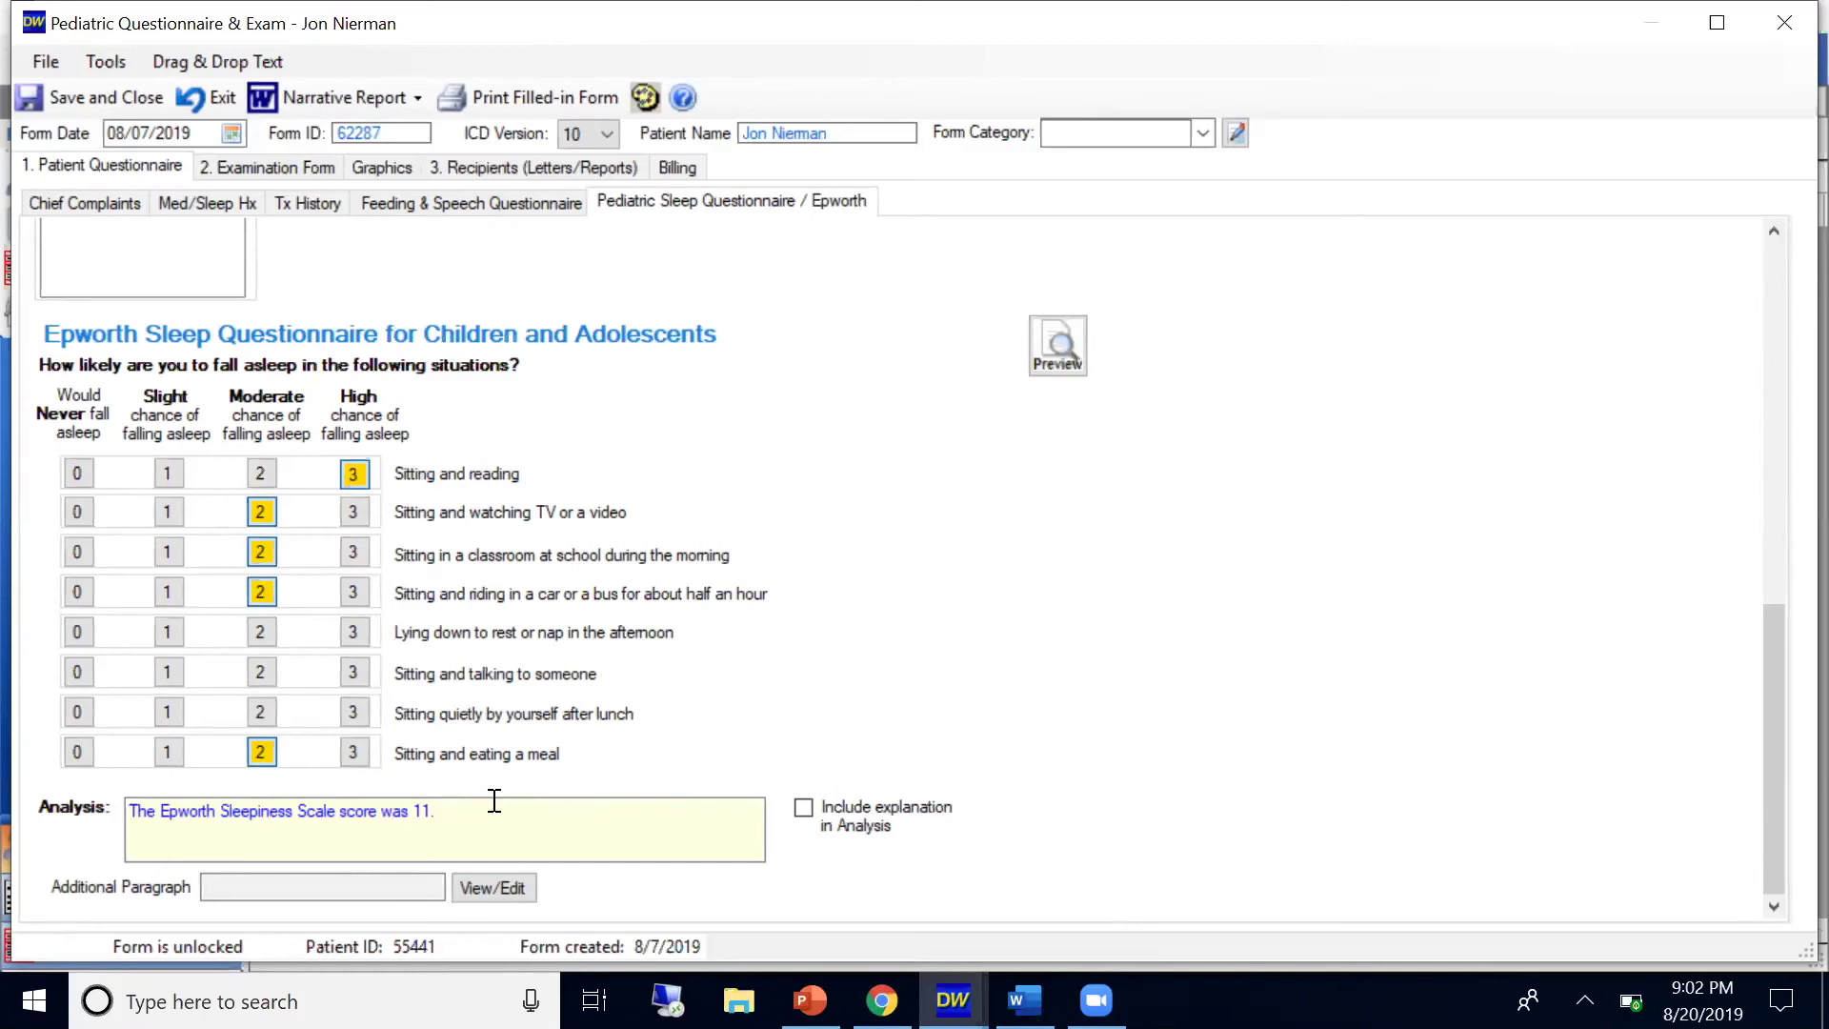
Open the Clinical Exam section of the Examination Form and review the arch, tonsil, adenoid, tongue and frenectomy findings
{"action": "left_click", "coordinate": [244, 172]}
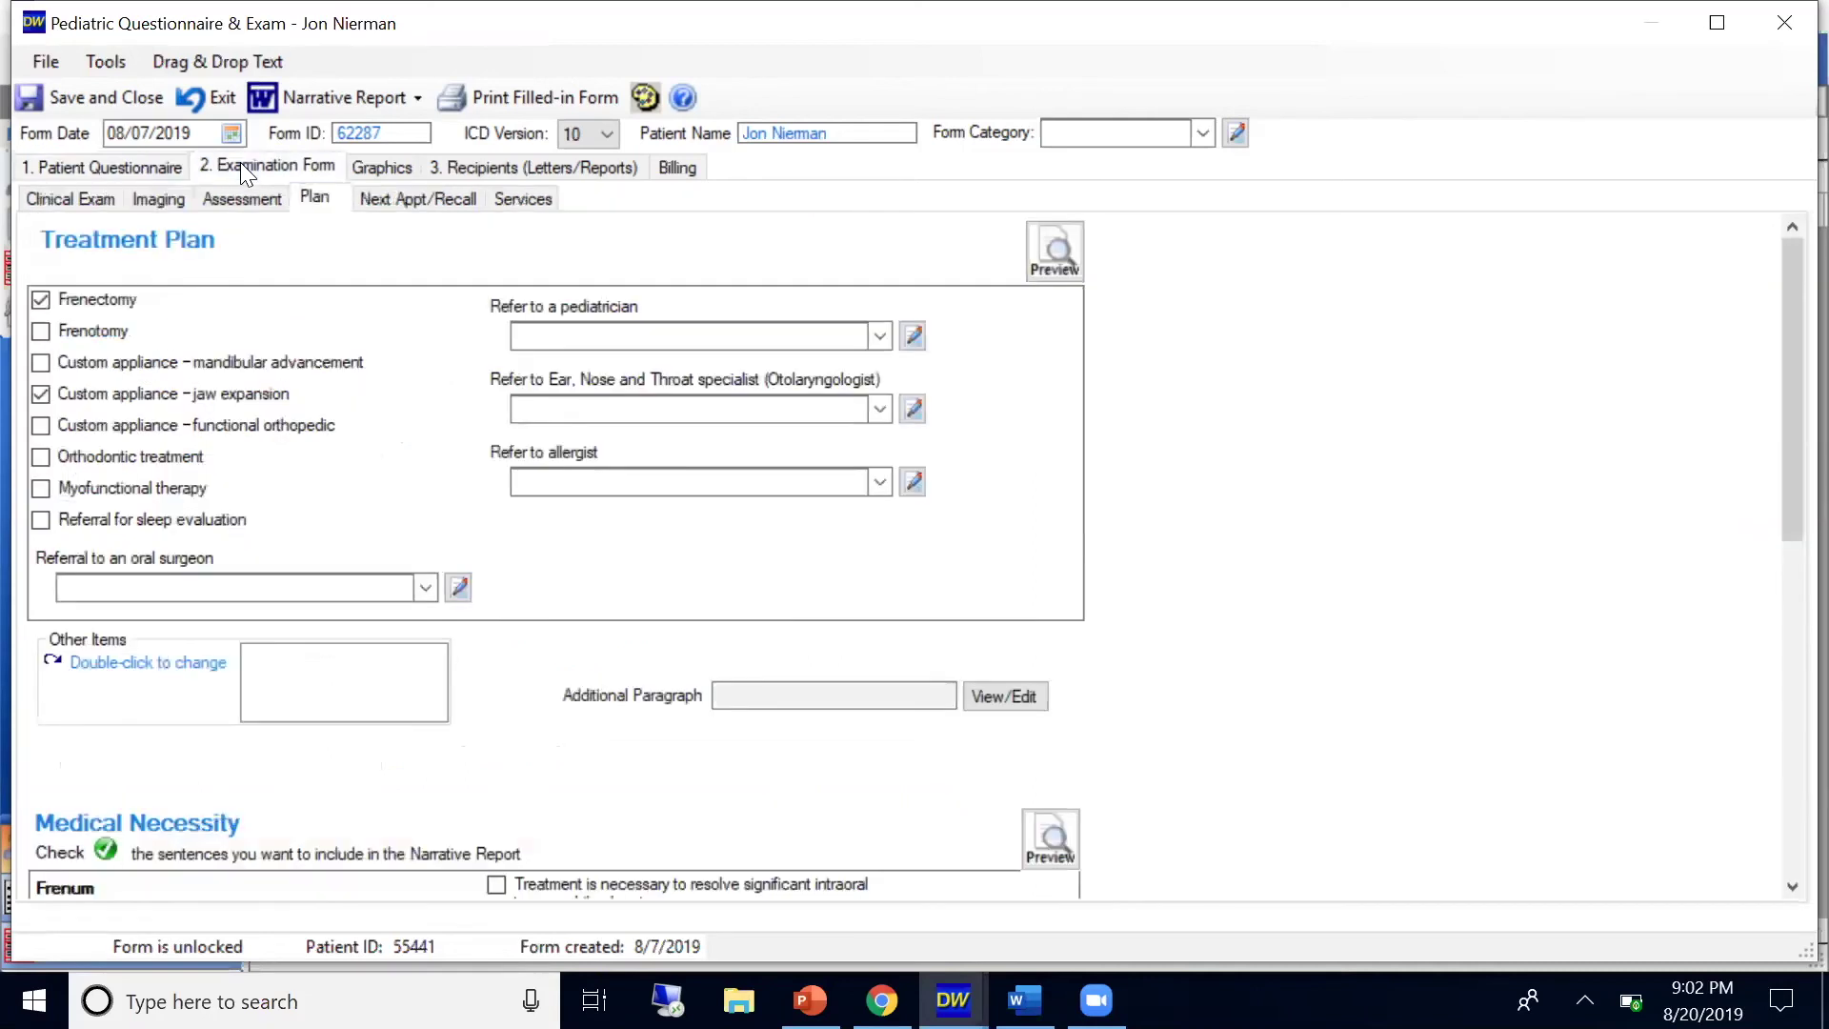
{"action": "left_click", "coordinate": [72, 198]}
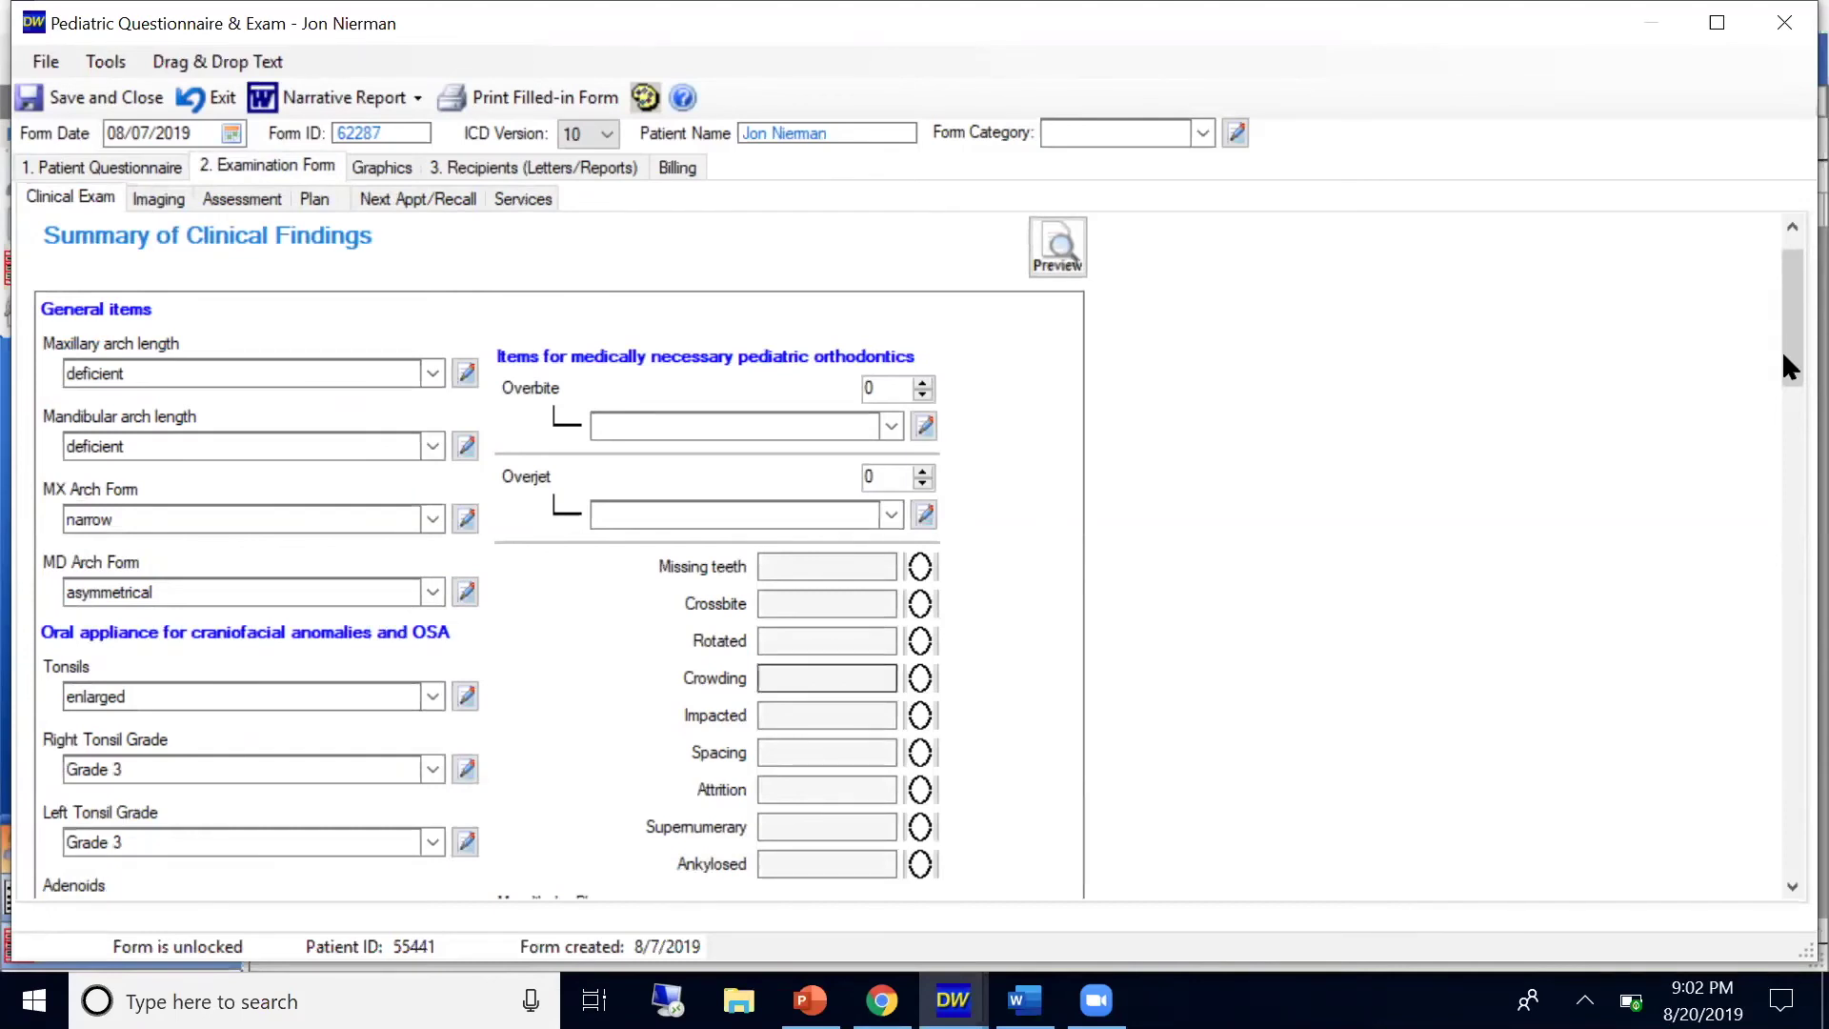
{"action": "scroll", "coordinate": [1789, 365], "scroll_direction": "down", "scroll_amount": 3}
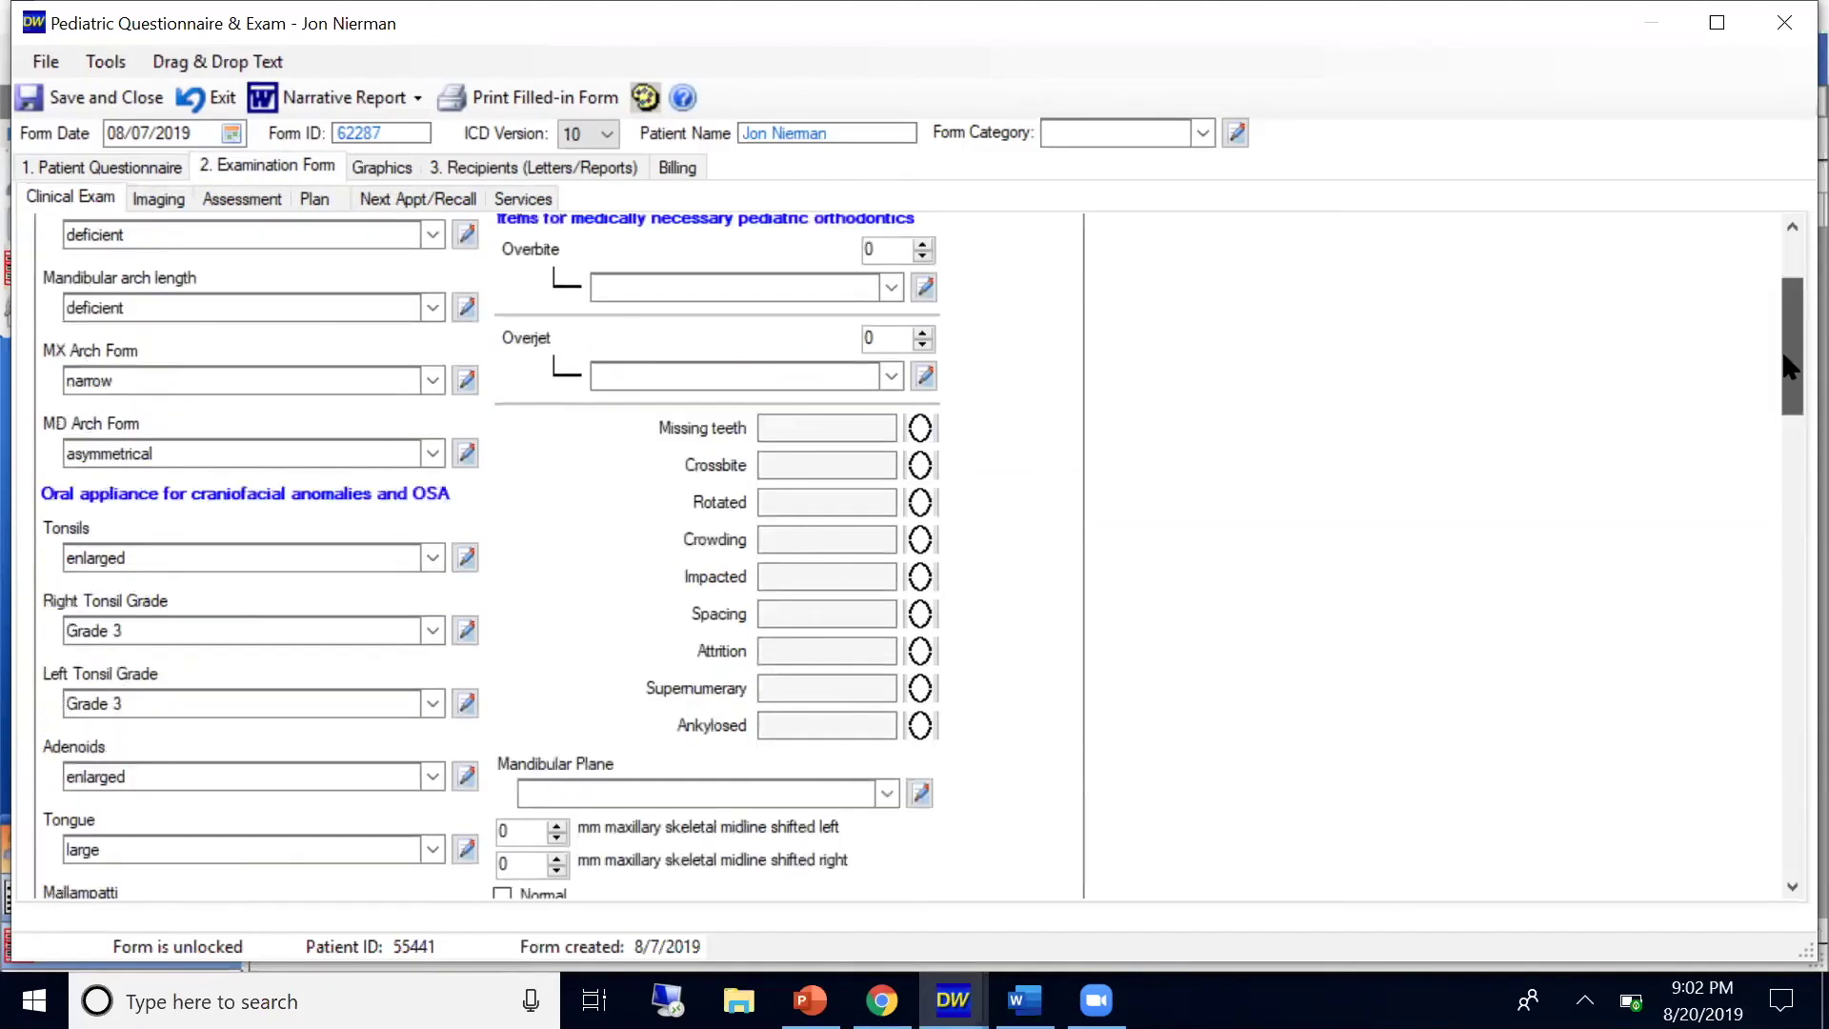
{"action": "left_click_drag", "start_coordinate": [1789, 381], "coordinate": [1788, 407]}
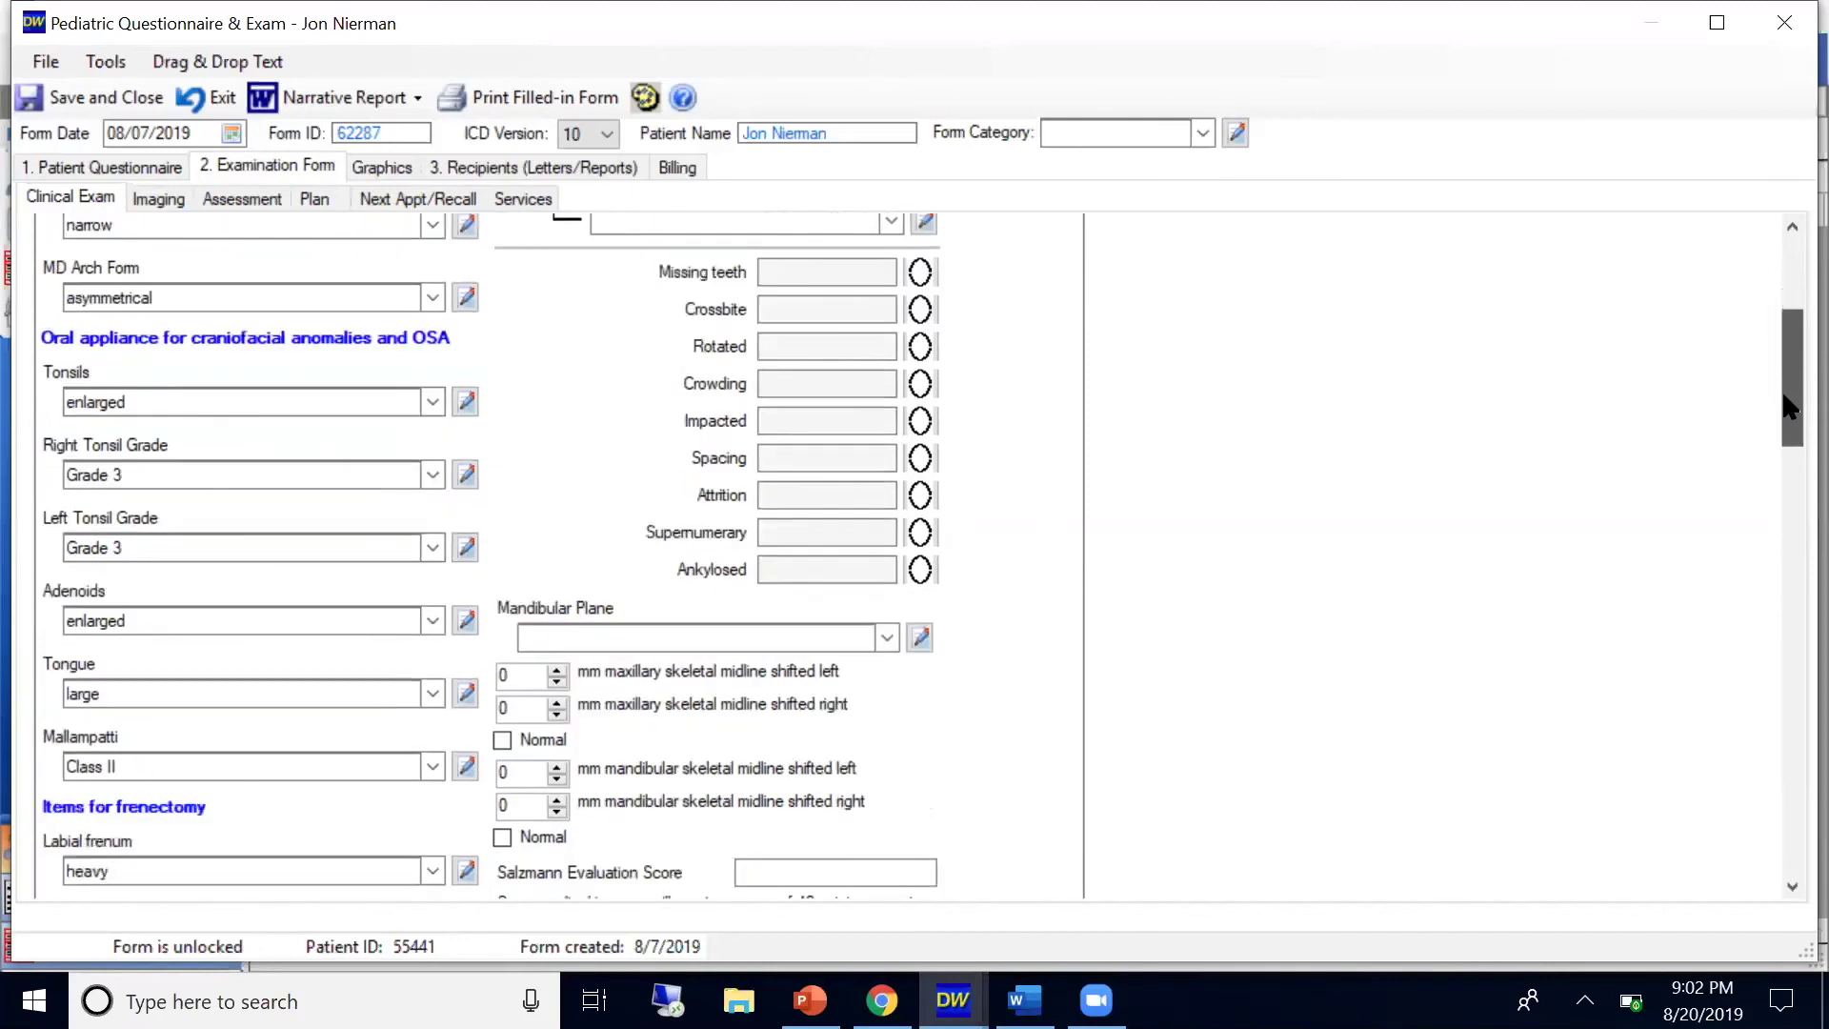
{"action": "scroll", "coordinate": [237, 294], "scroll_direction": "down", "scroll_amount": 1}
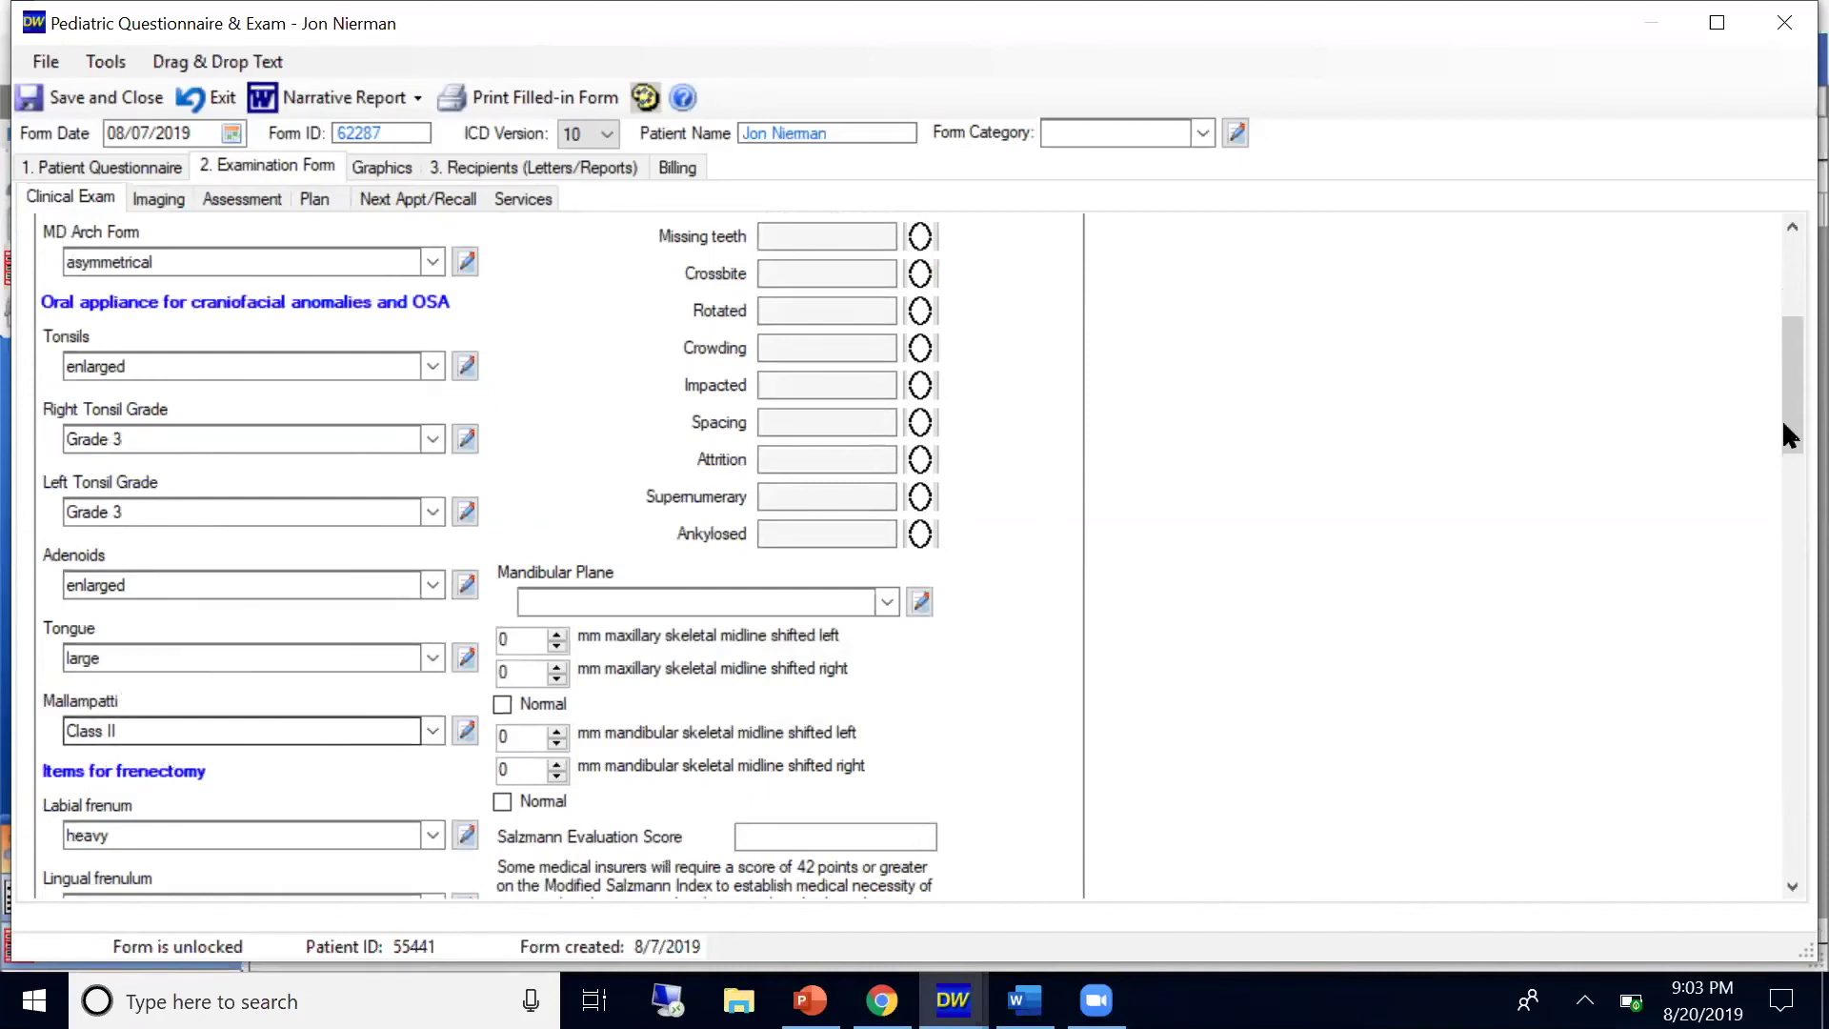
{"action": "left_click_drag", "start_coordinate": [1786, 444], "coordinate": [1790, 476]}
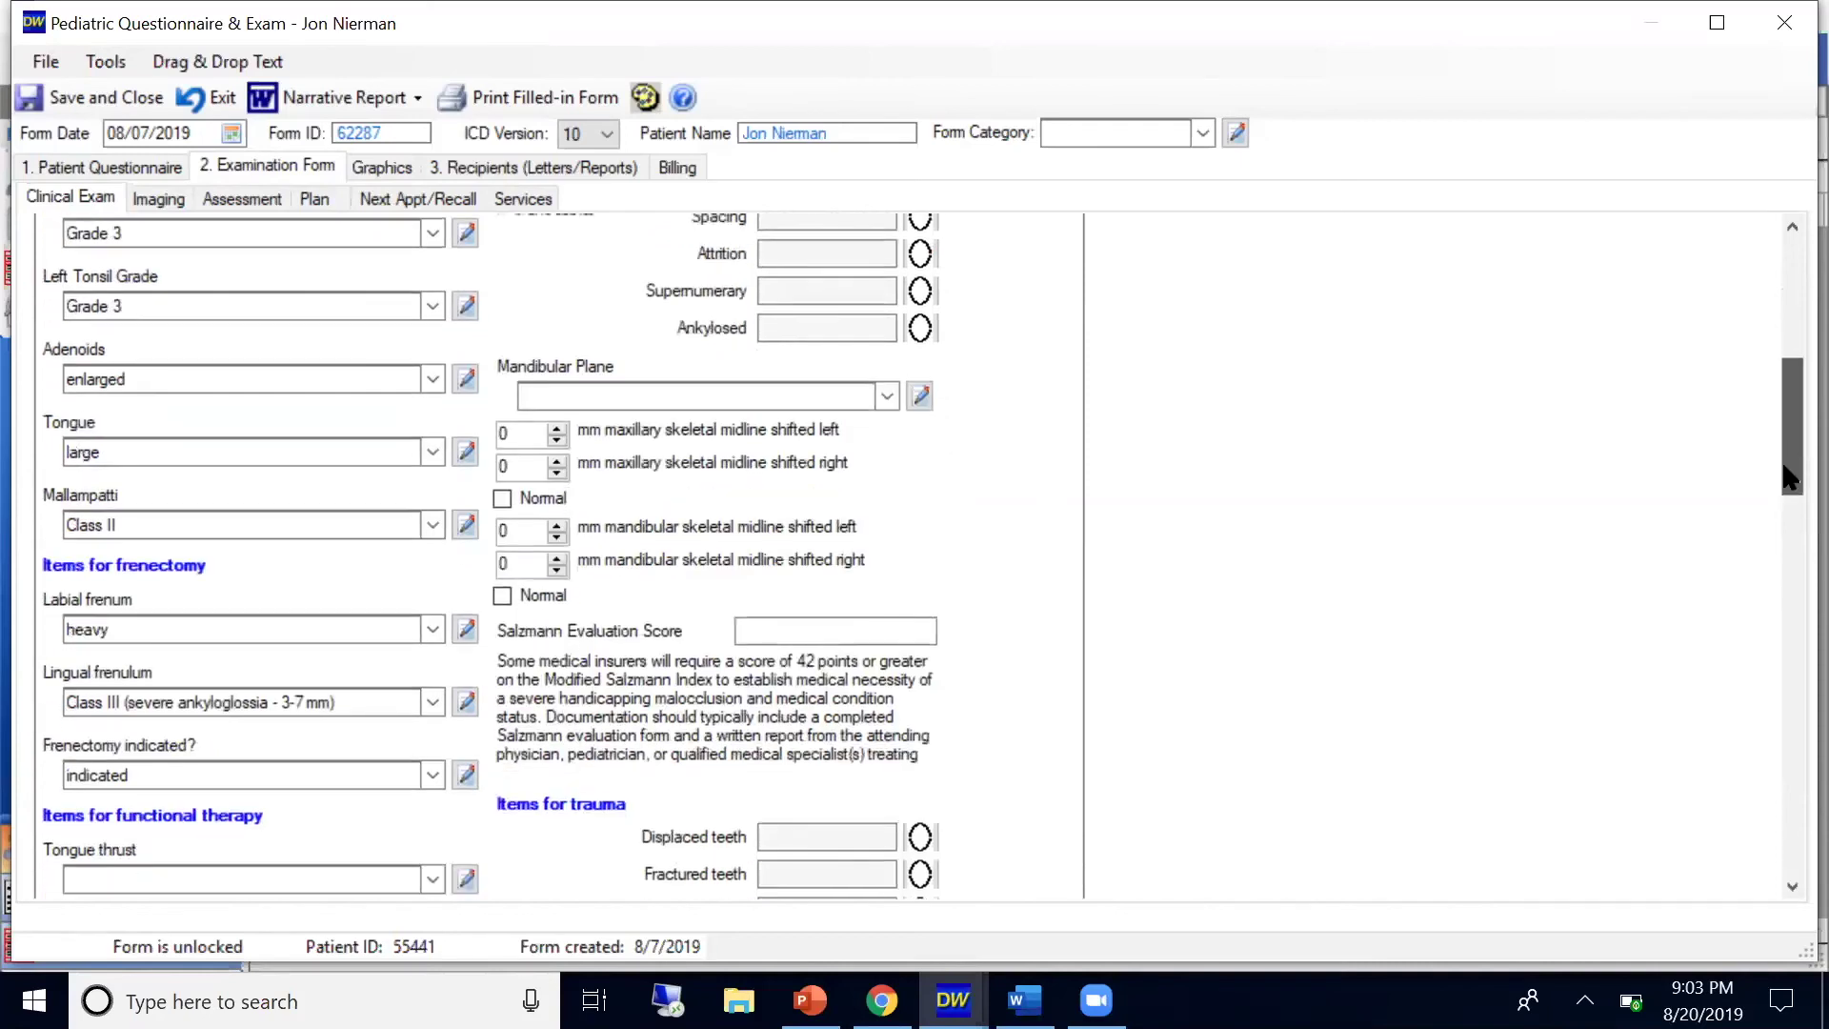
{"action": "scroll", "coordinate": [1789, 477], "scroll_direction": "down", "scroll_amount": 1}
Review the remaining clinical findings, from breathing and oral habits to maxilla, mandible, face height and head posture
{"action": "left_click_drag", "start_coordinate": [1789, 484], "coordinate": [1789, 693]}
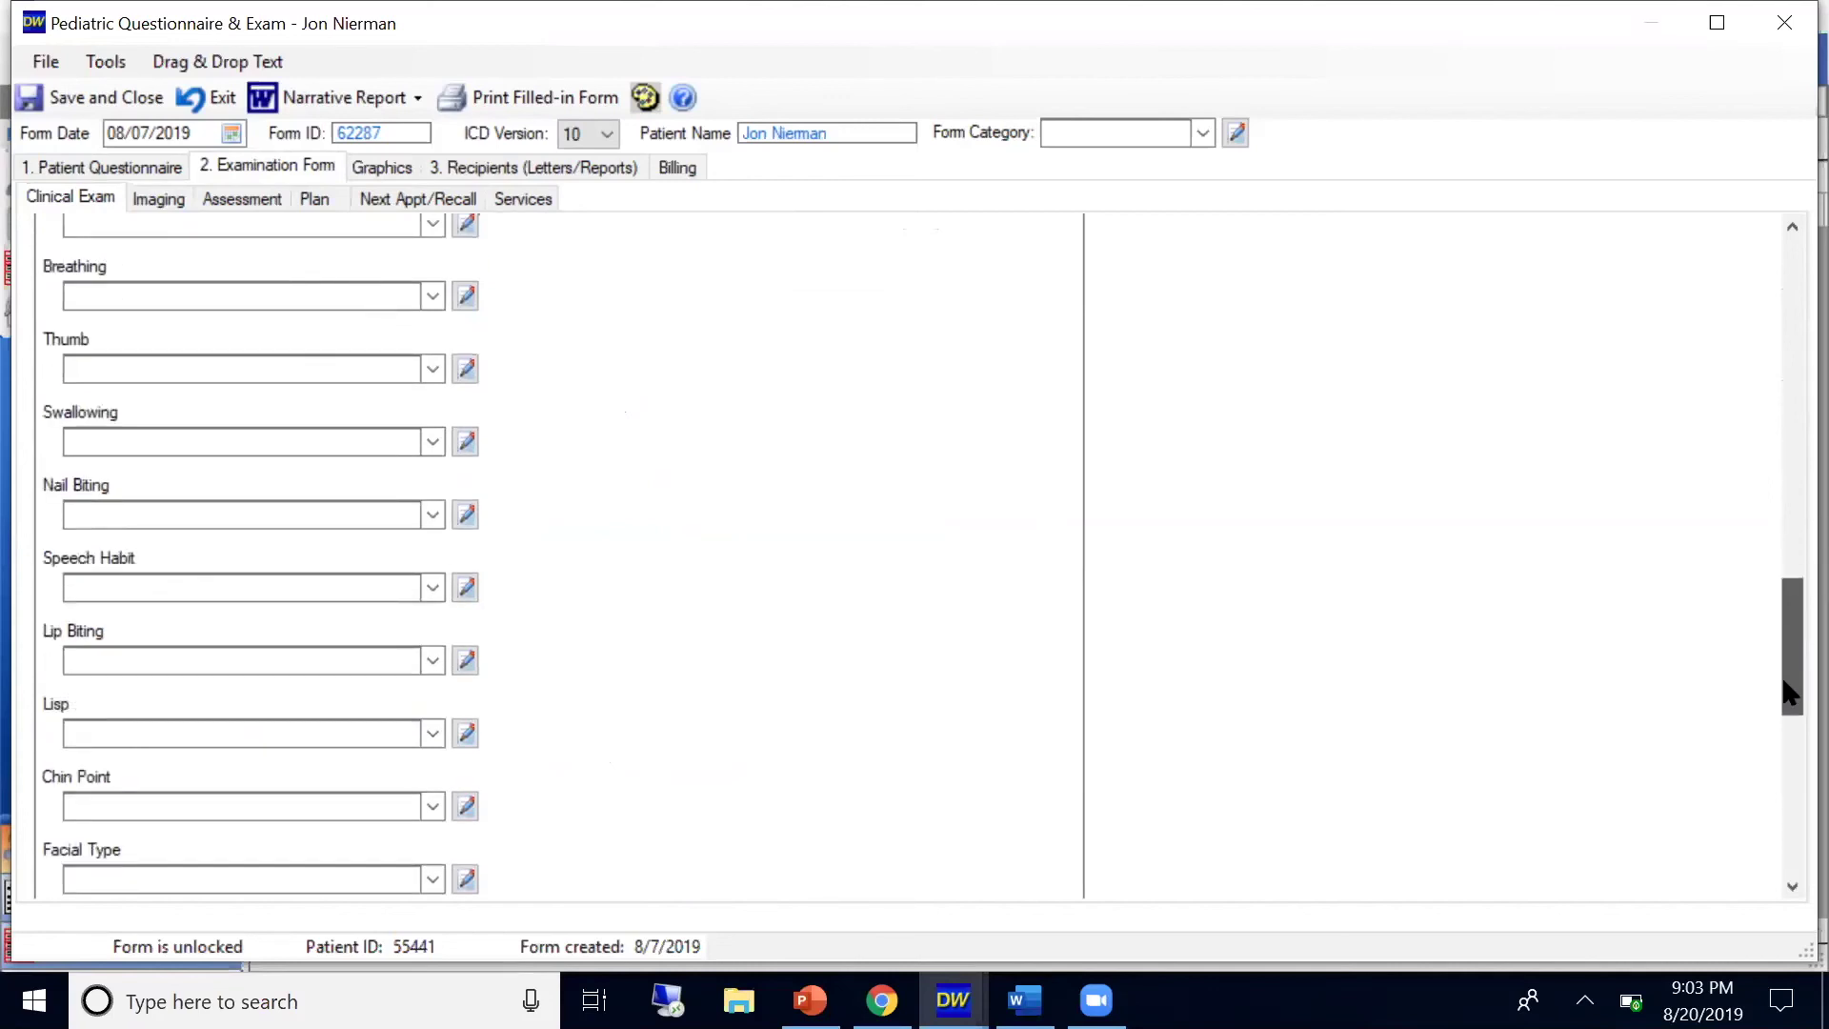
{"action": "scroll", "coordinate": [1784, 710], "scroll_direction": "down", "scroll_amount": 4}
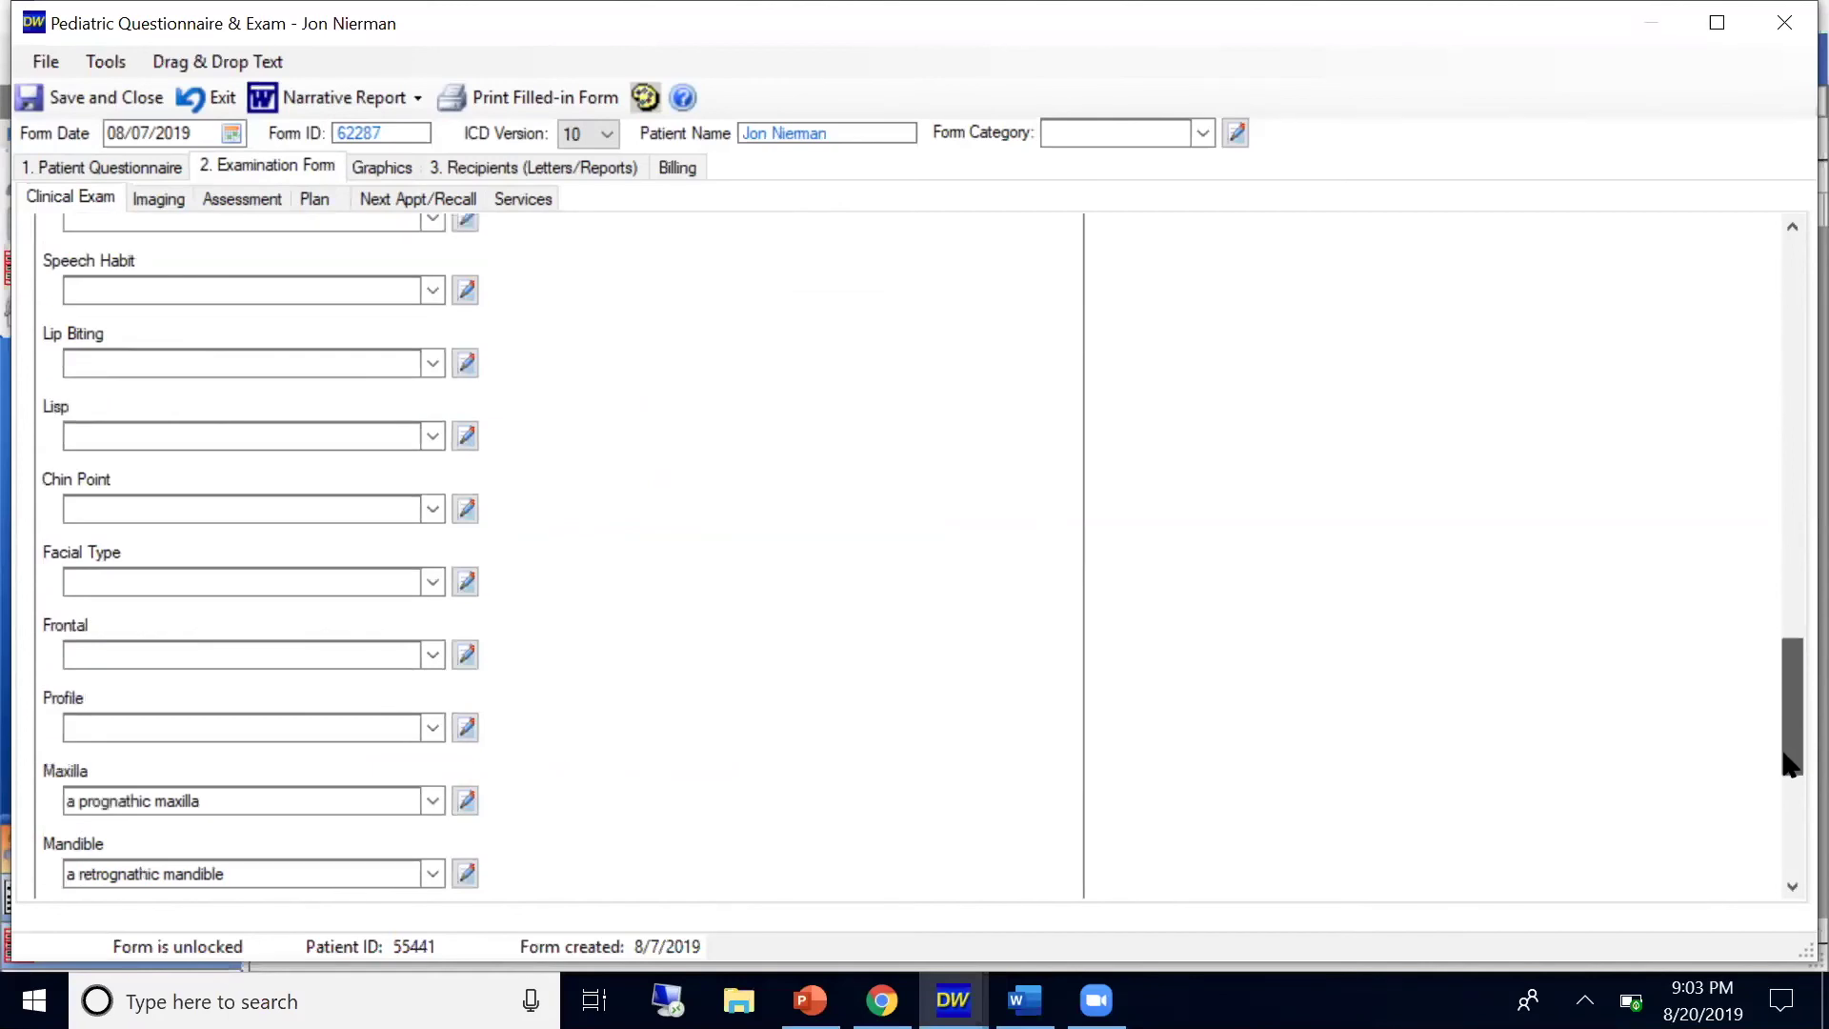
{"action": "scroll", "coordinate": [1790, 762], "scroll_direction": "down", "scroll_amount": 2}
{"action": "left_click_drag", "start_coordinate": [1788, 769], "coordinate": [1787, 782]}
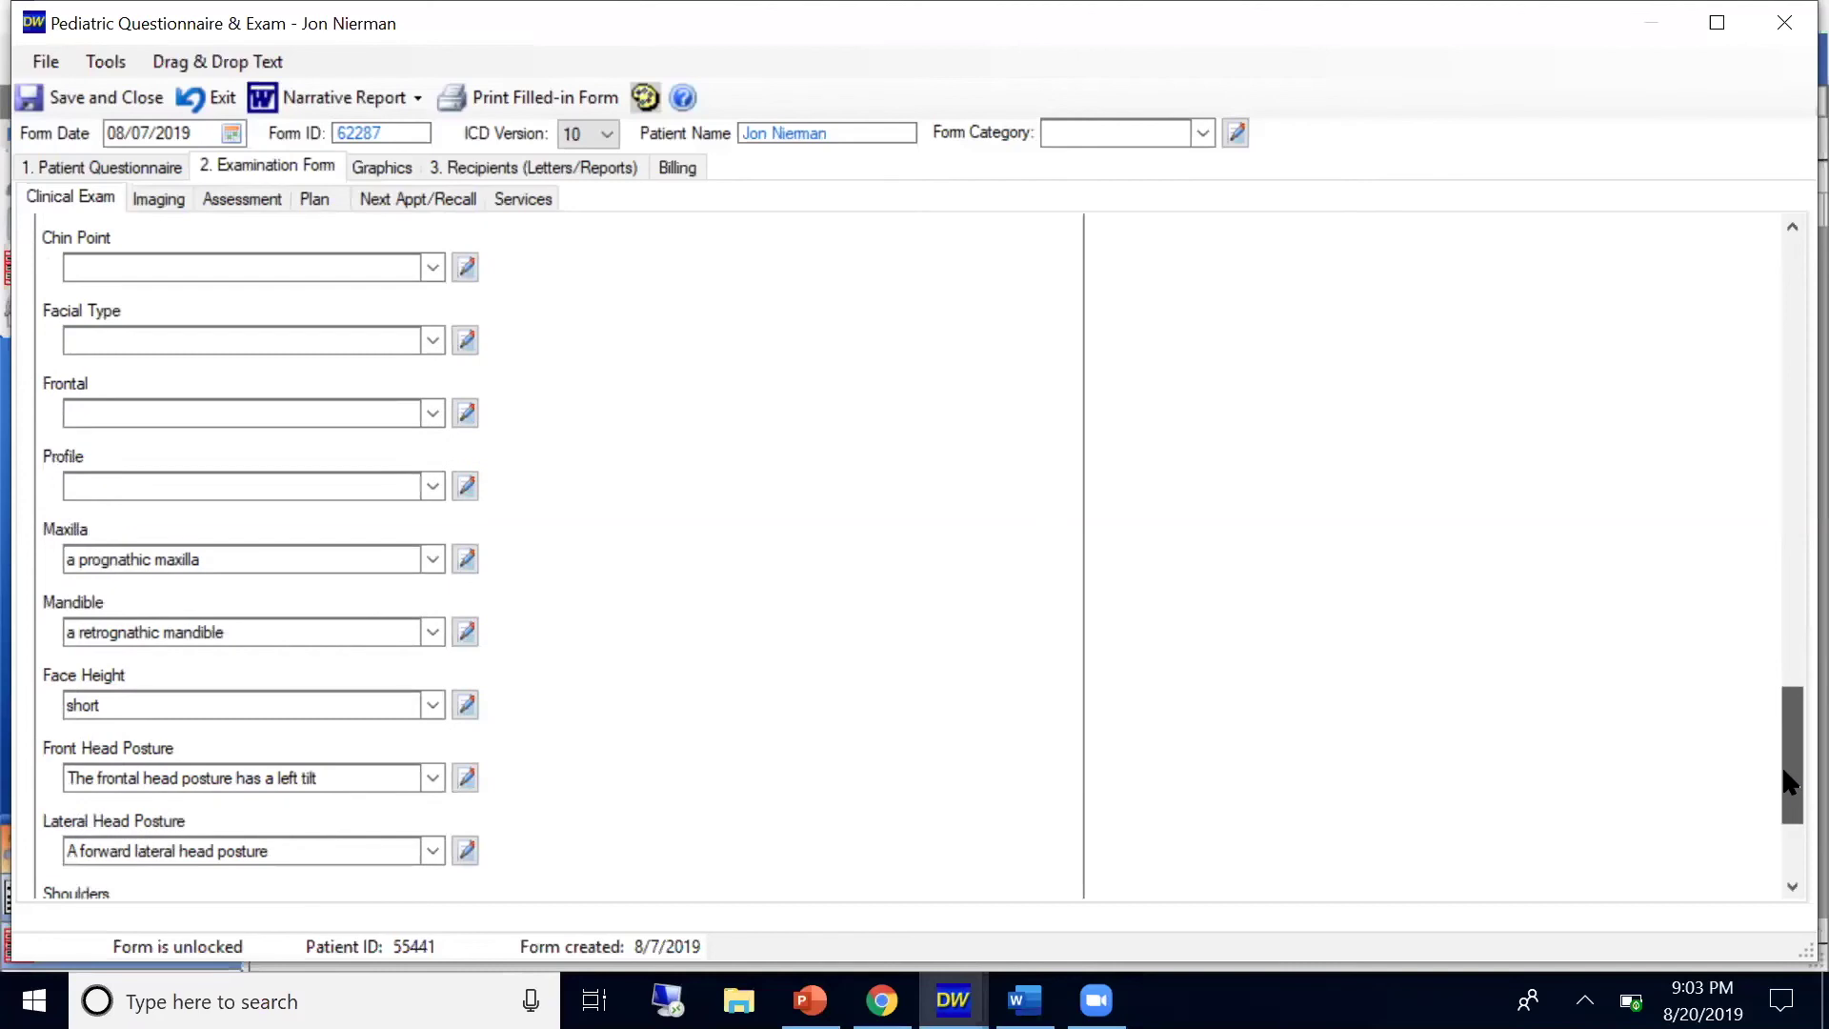
{"action": "left_click", "coordinate": [358, 787]}
{"action": "left_click", "coordinate": [1788, 770]}
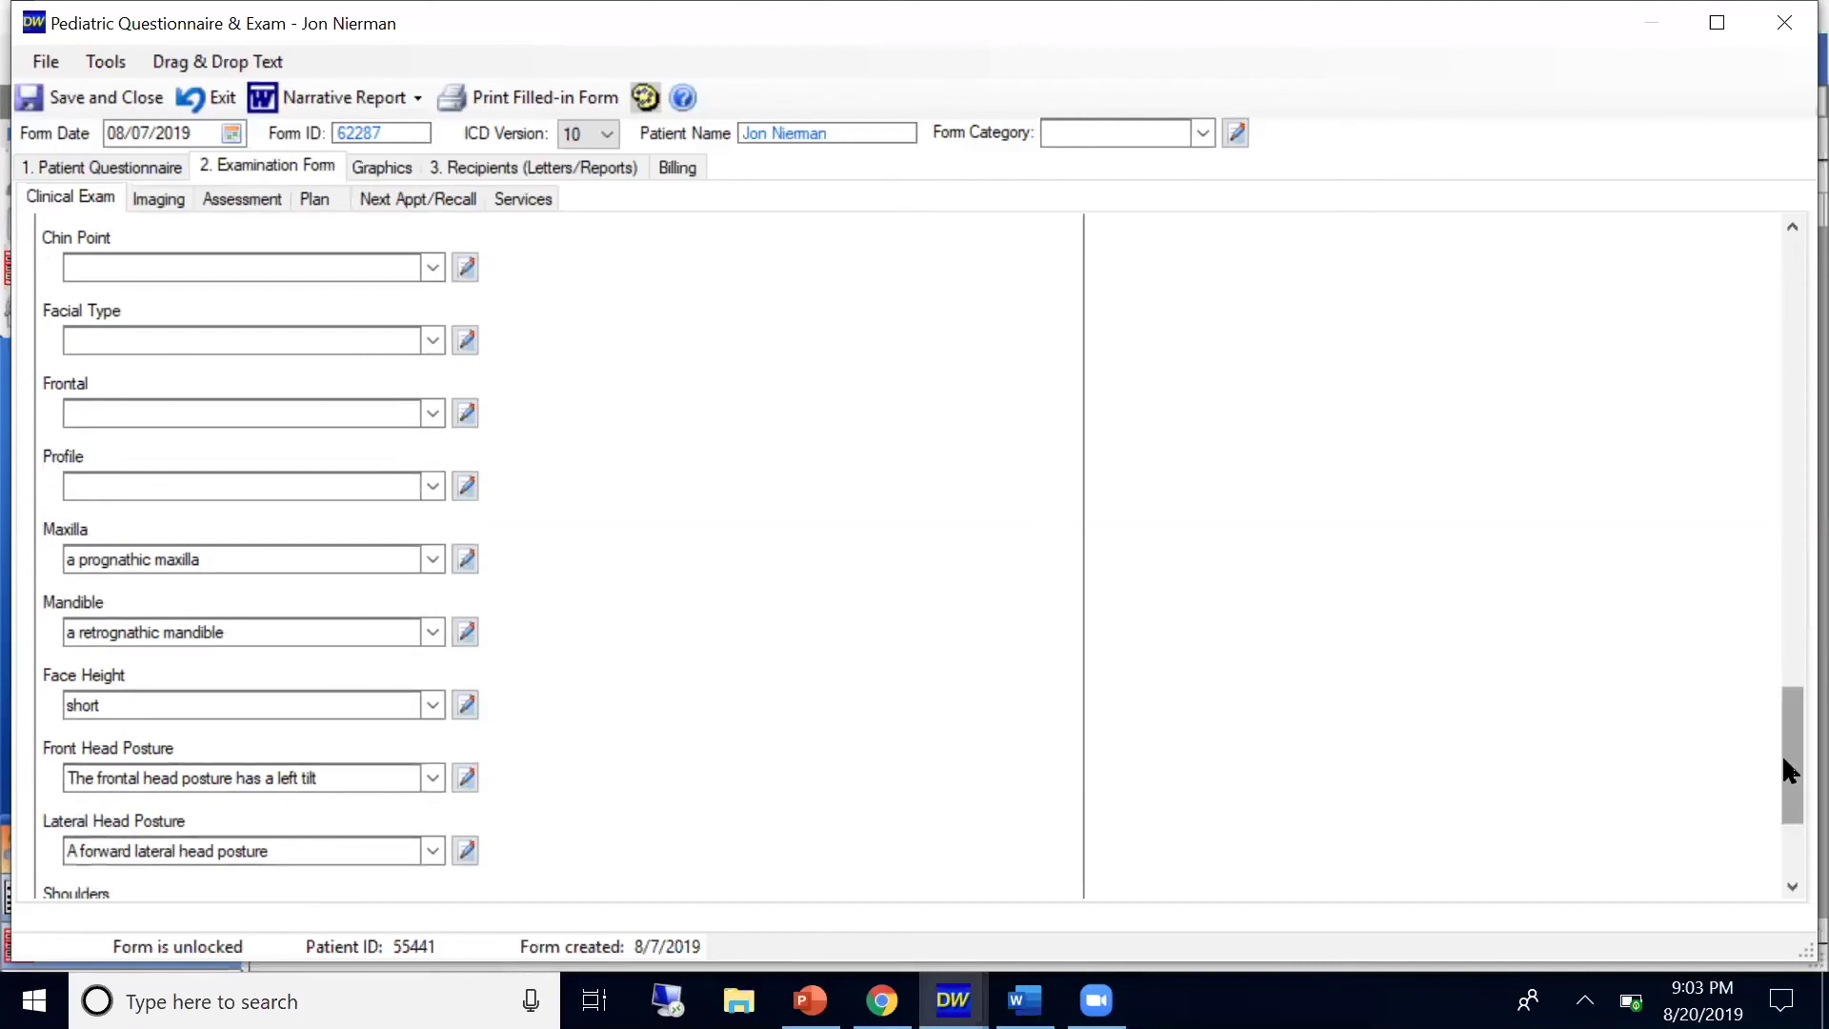
Return to the general items and re-examine the arch forms, tonsils and items for medically necessary pediatric orthodontics
{"action": "left_click_drag", "start_coordinate": [1787, 770], "coordinate": [1735, 335]}
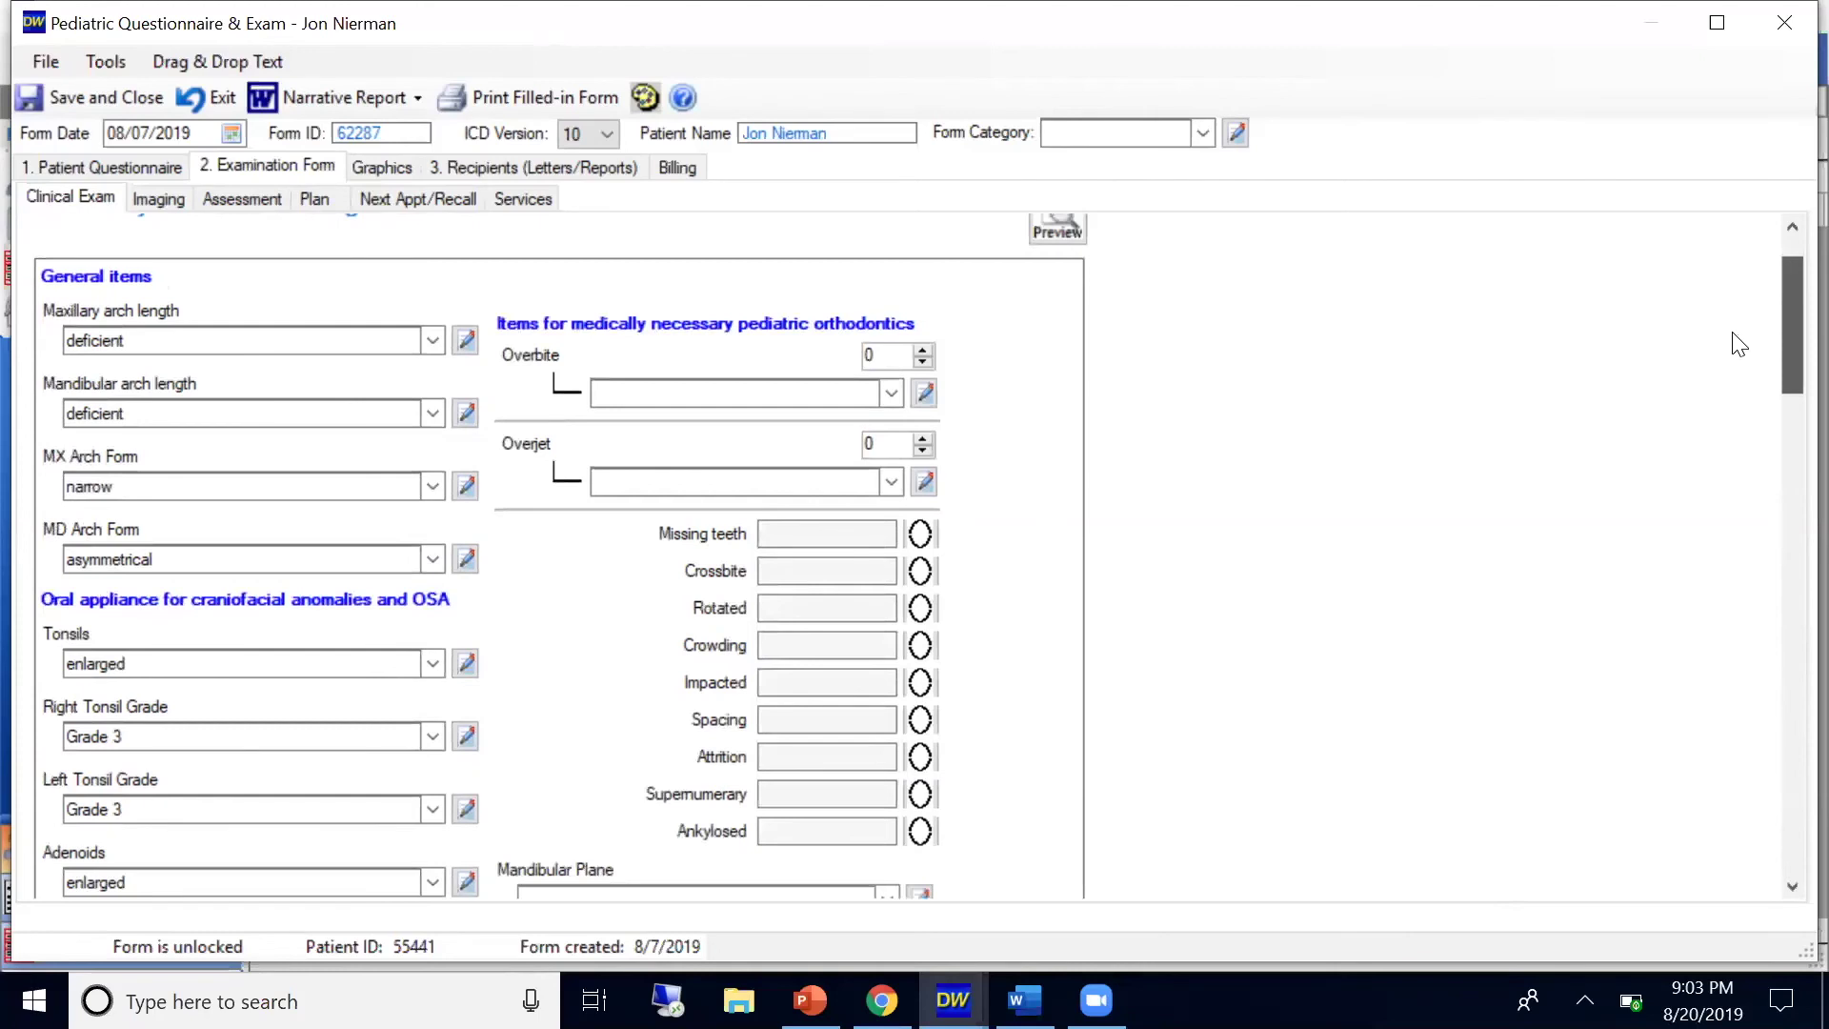
{"action": "scroll", "coordinate": [1023, 329], "scroll_direction": "down", "scroll_amount": 1}
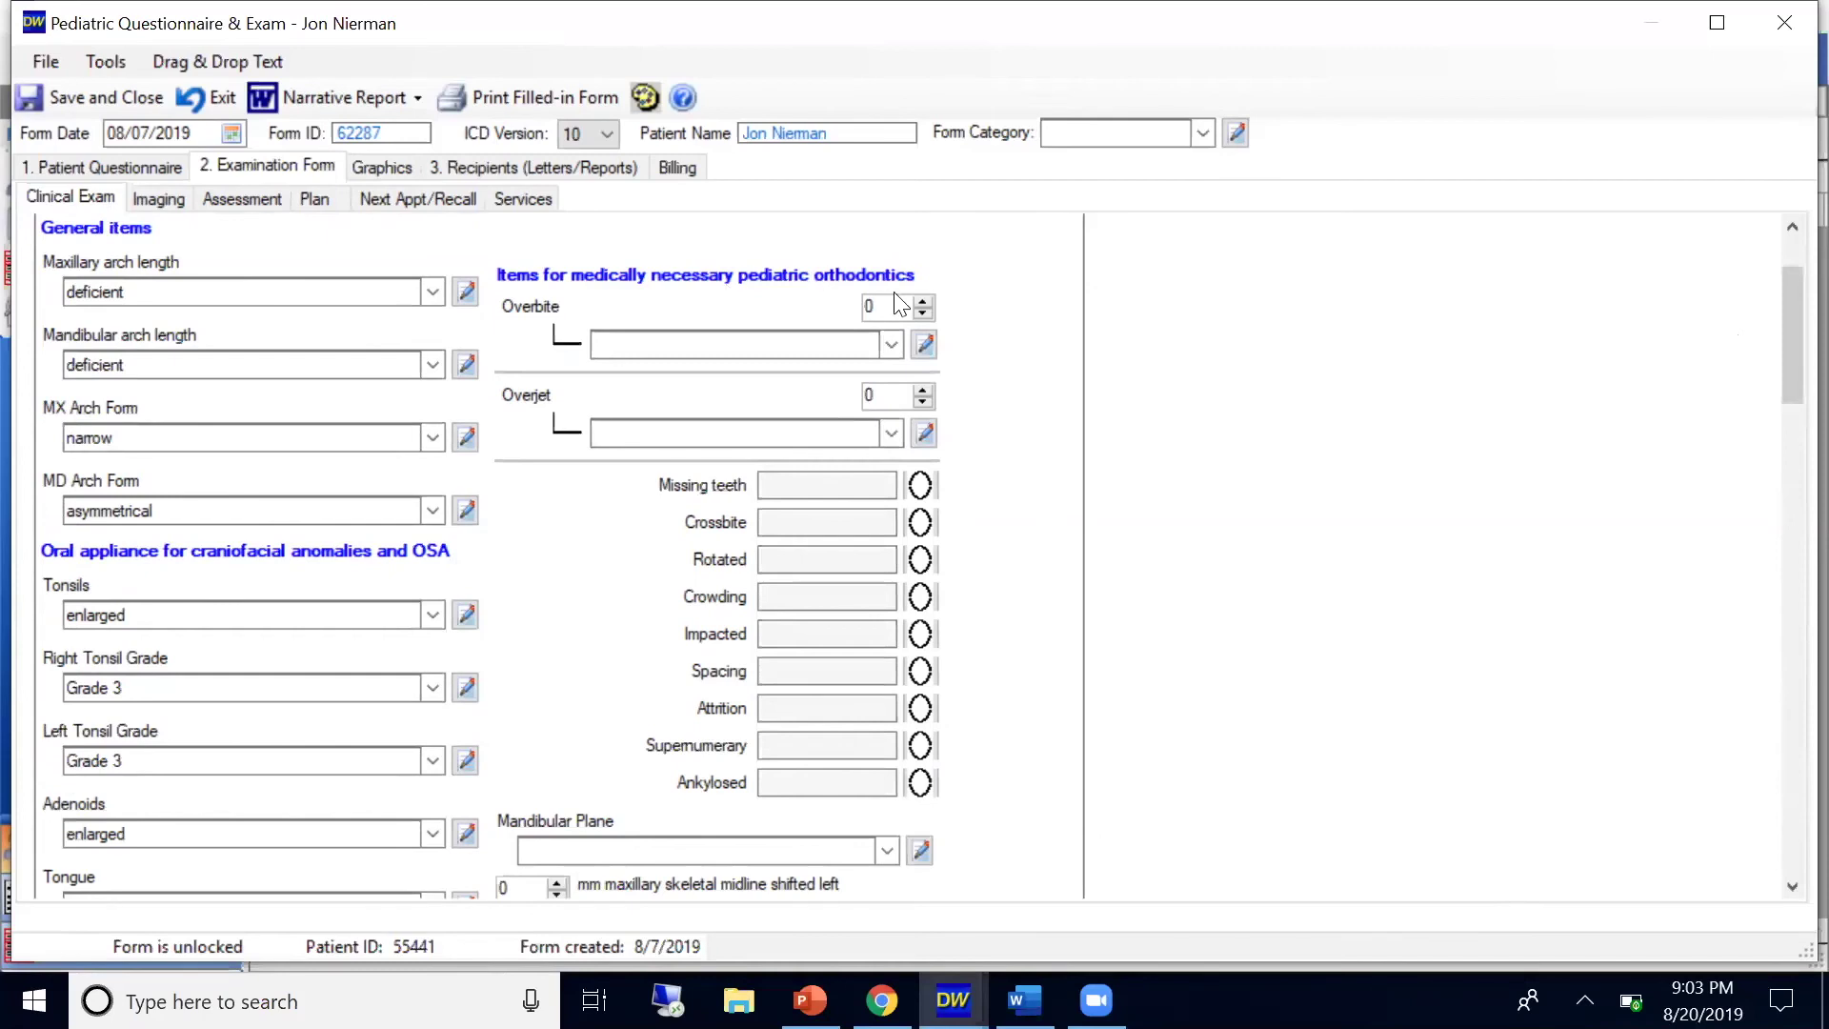
{"action": "left_click", "coordinate": [143, 505]}
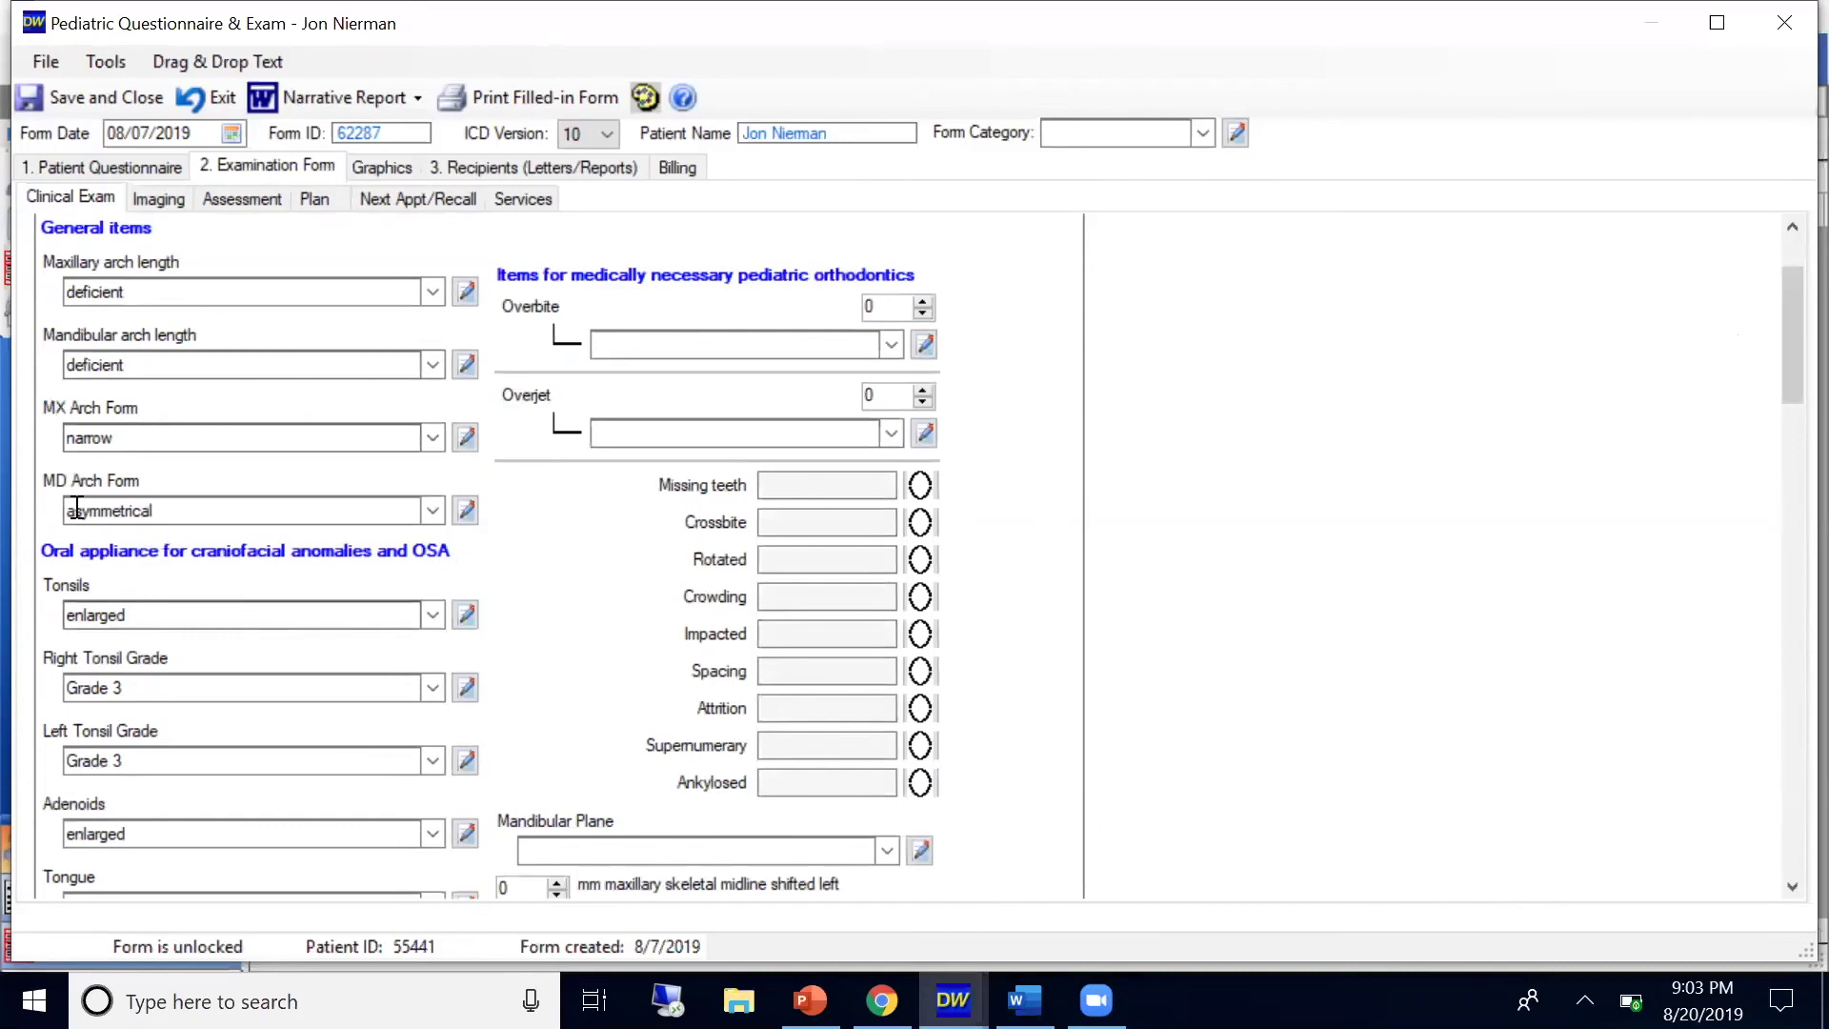
{"action": "left_click", "coordinate": [170, 628]}
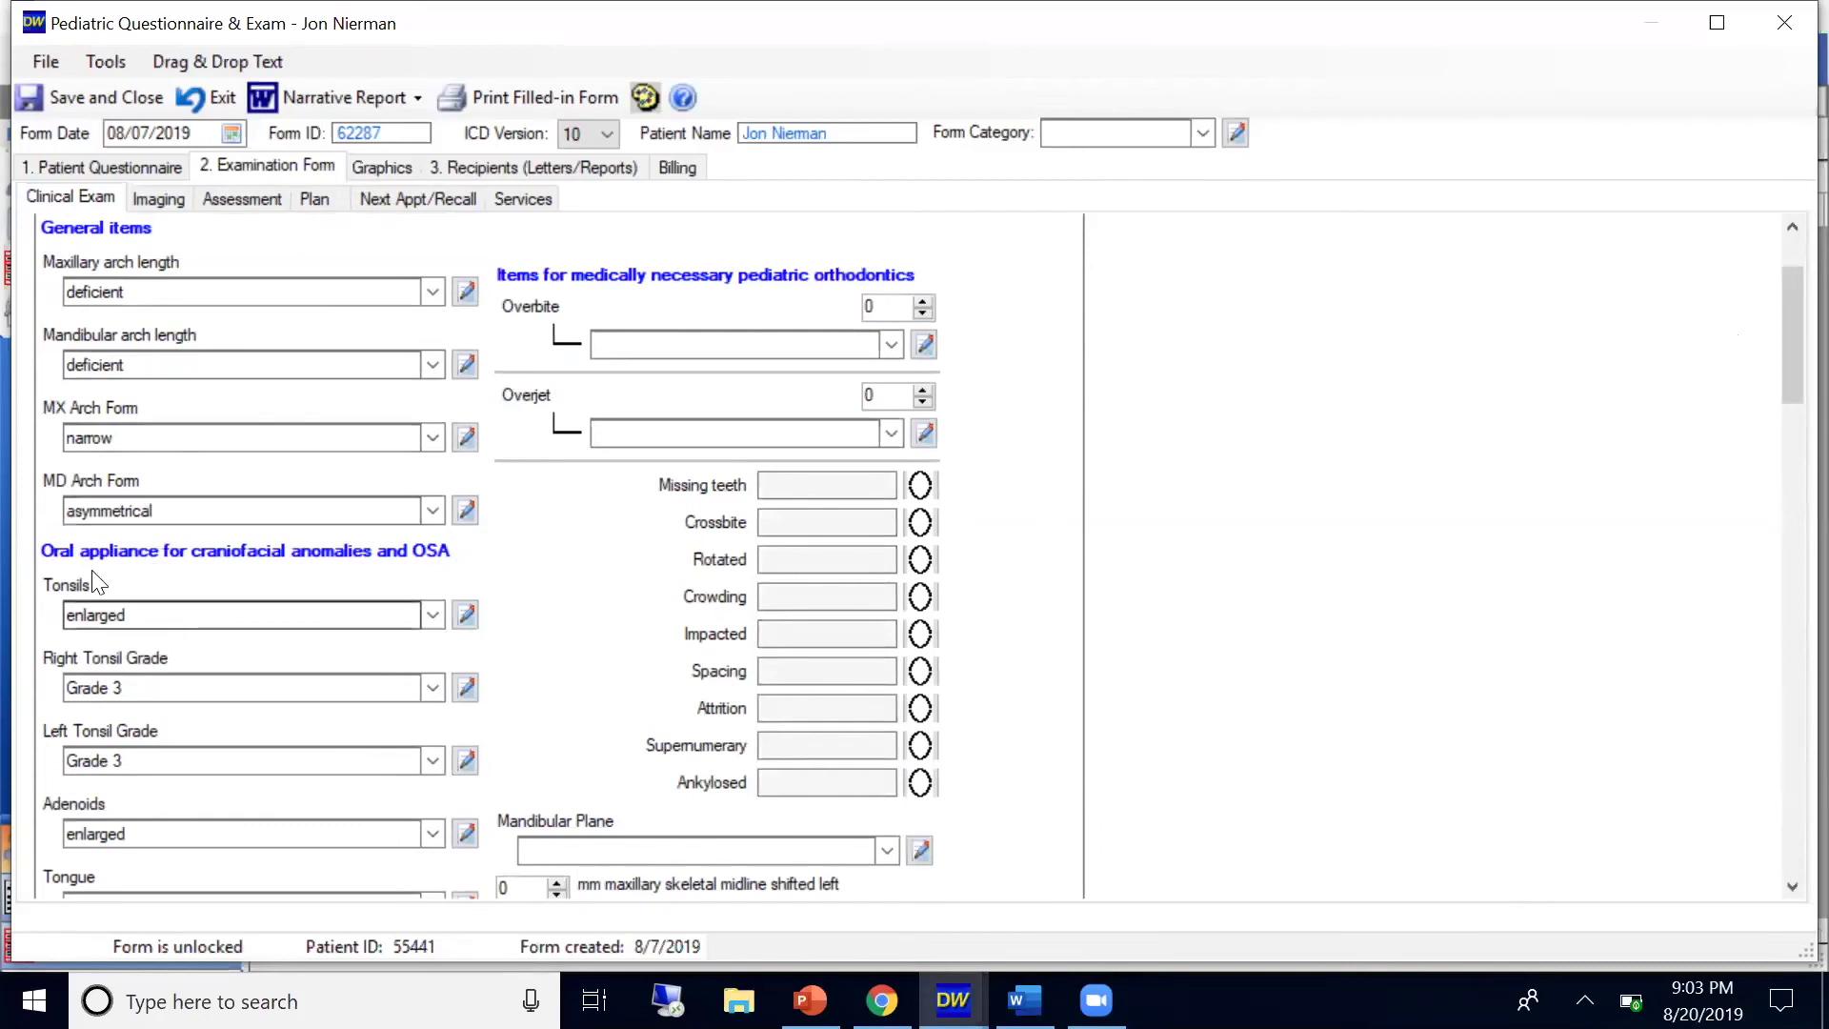
{"action": "left_click", "coordinate": [247, 511]}
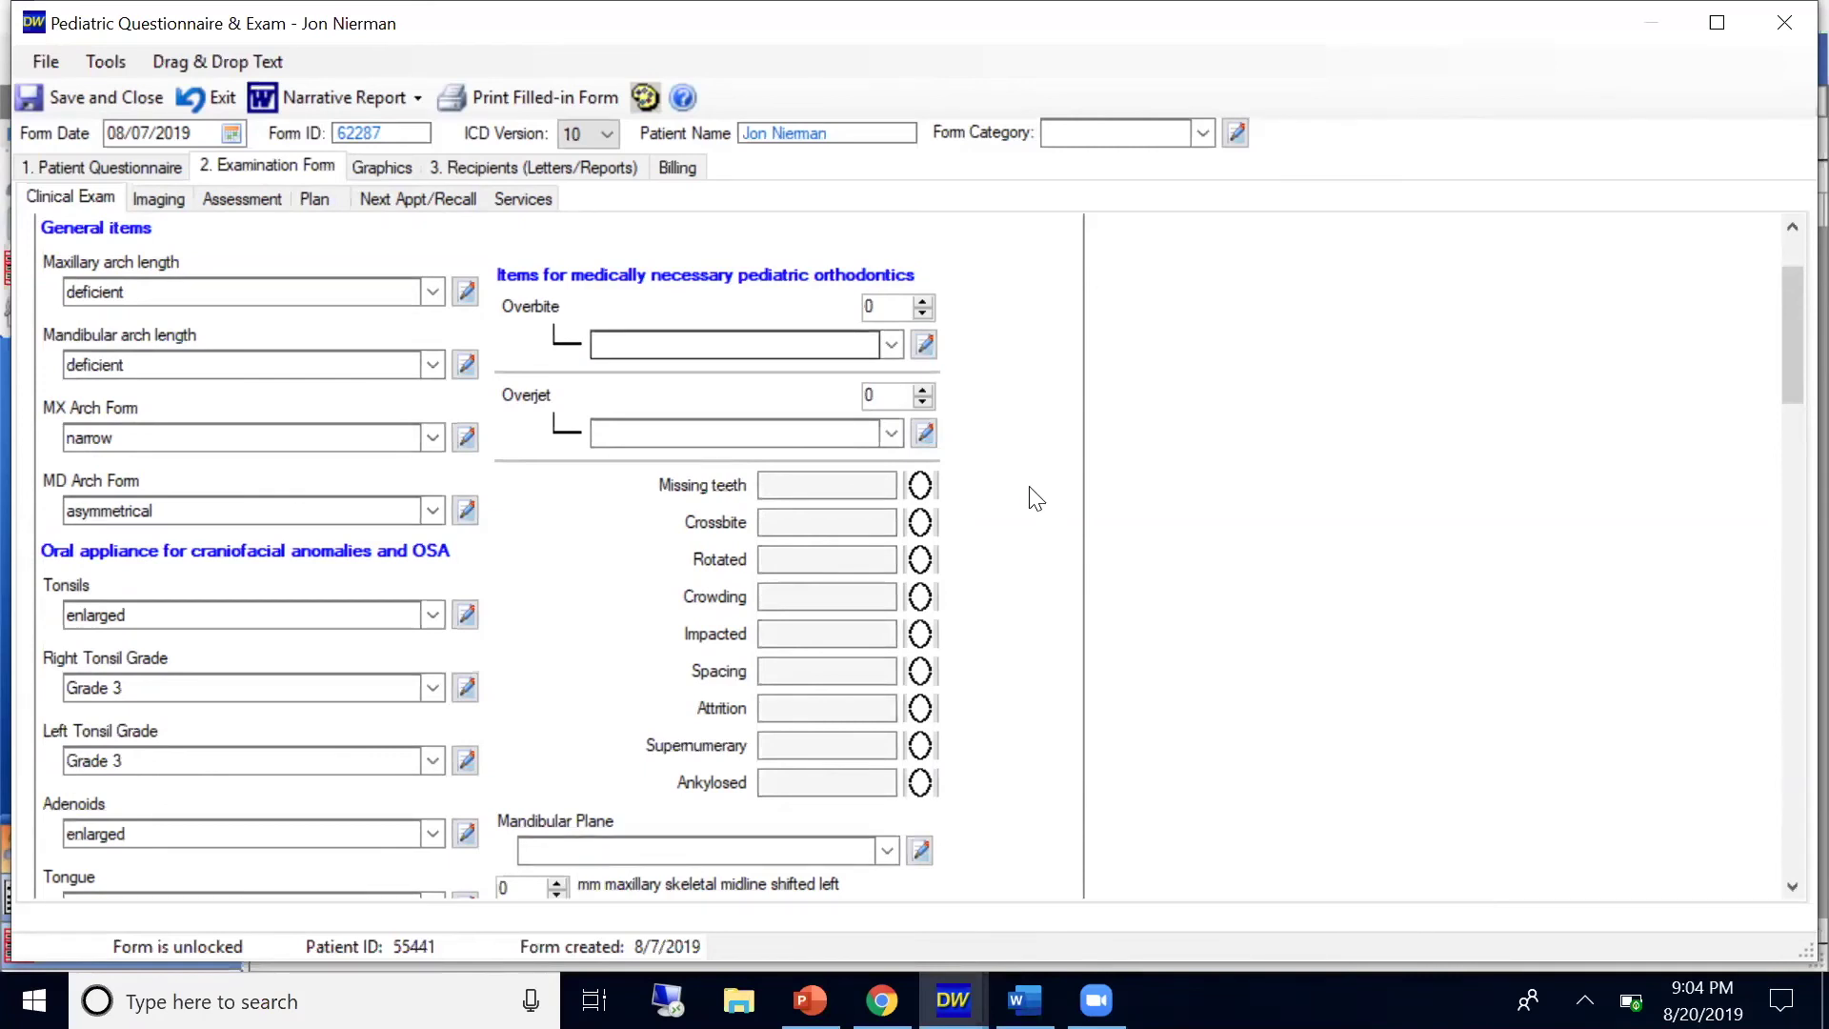
Check the Imaging Forms section and review the Diagnosis/Assessment codes for jaw anomalies, sleep, frenum, feeding difficulties and malocclusion
{"action": "left_click", "coordinate": [152, 202]}
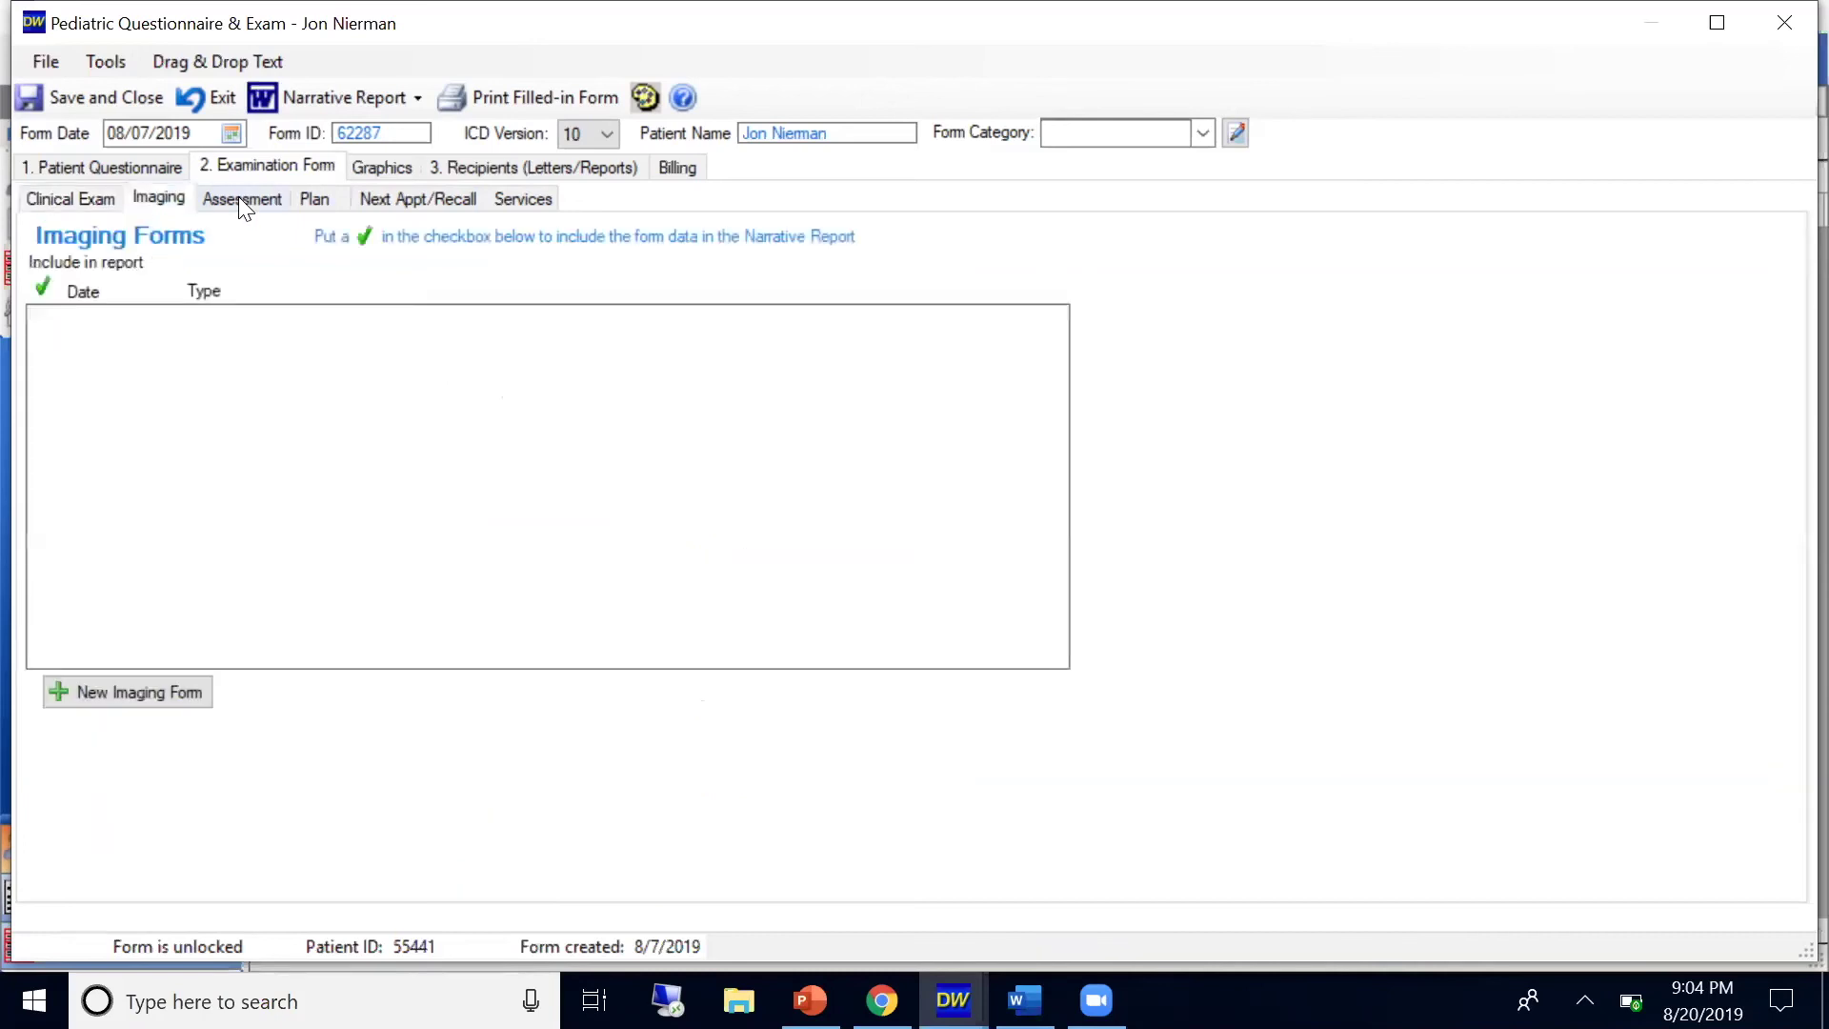
{"action": "left_click", "coordinate": [238, 196]}
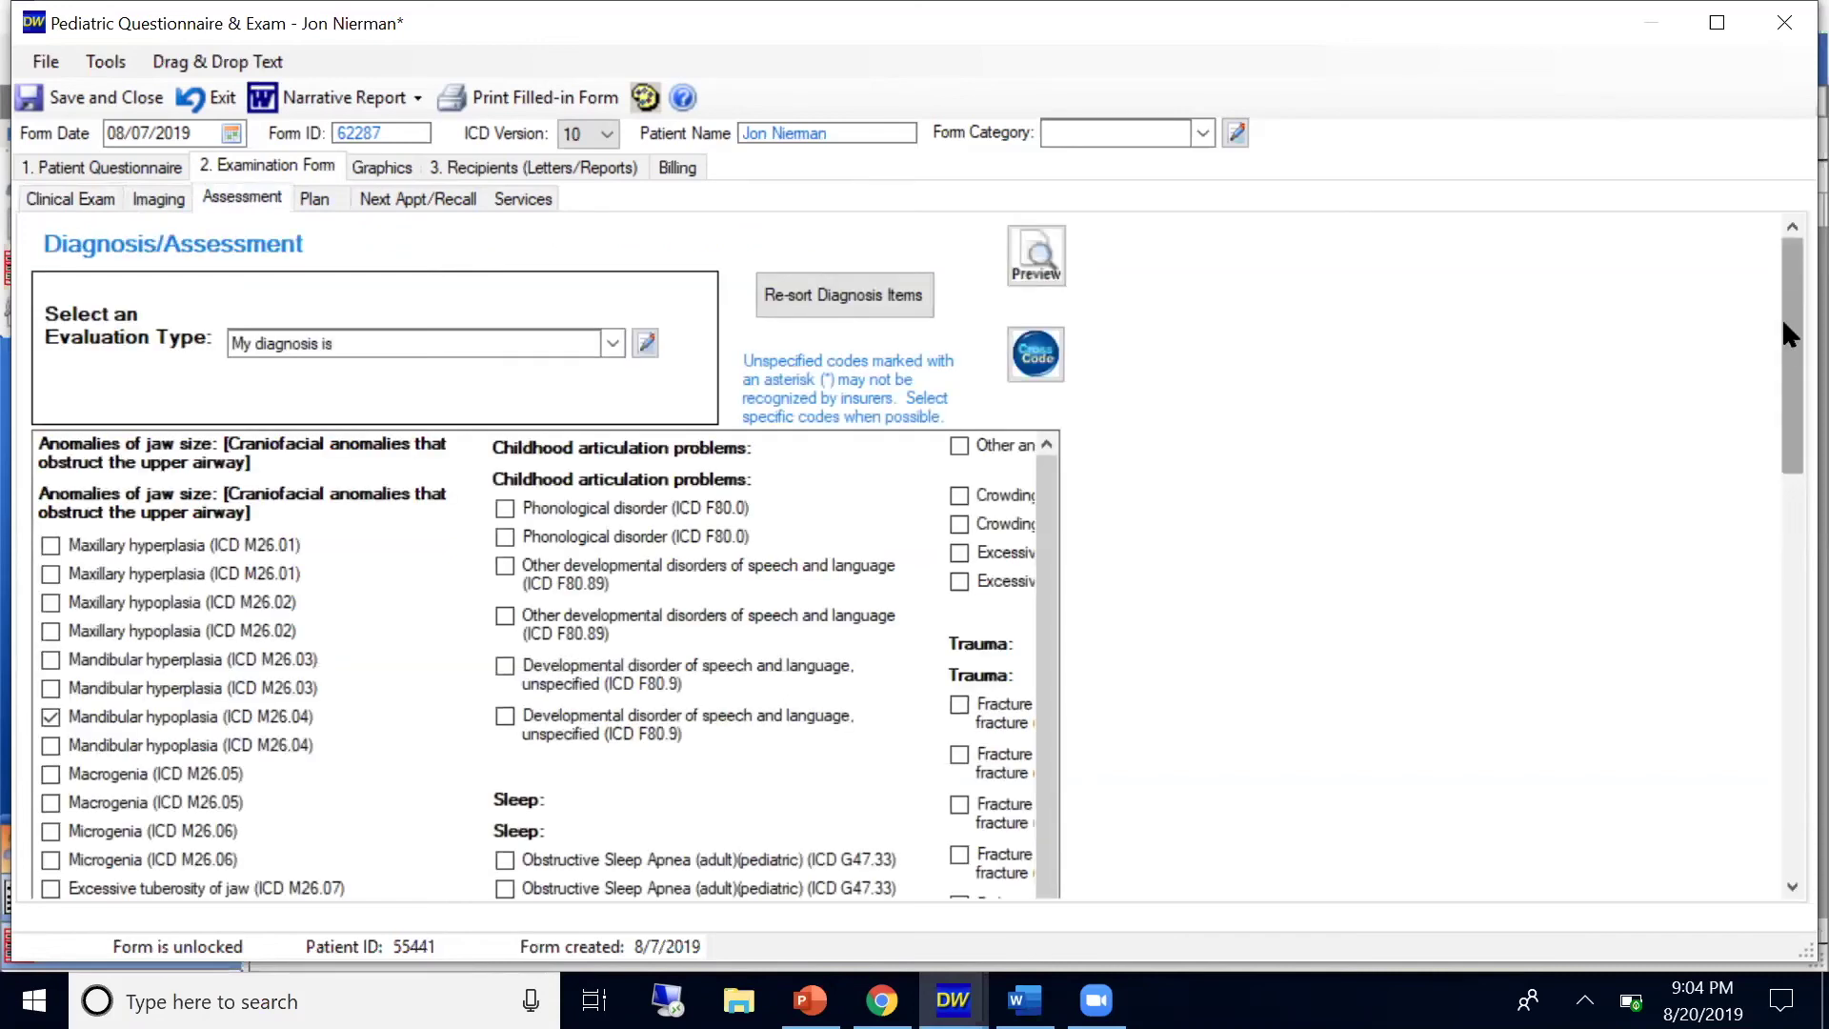
{"action": "scroll", "coordinate": [1786, 336], "scroll_direction": "down", "scroll_amount": 1}
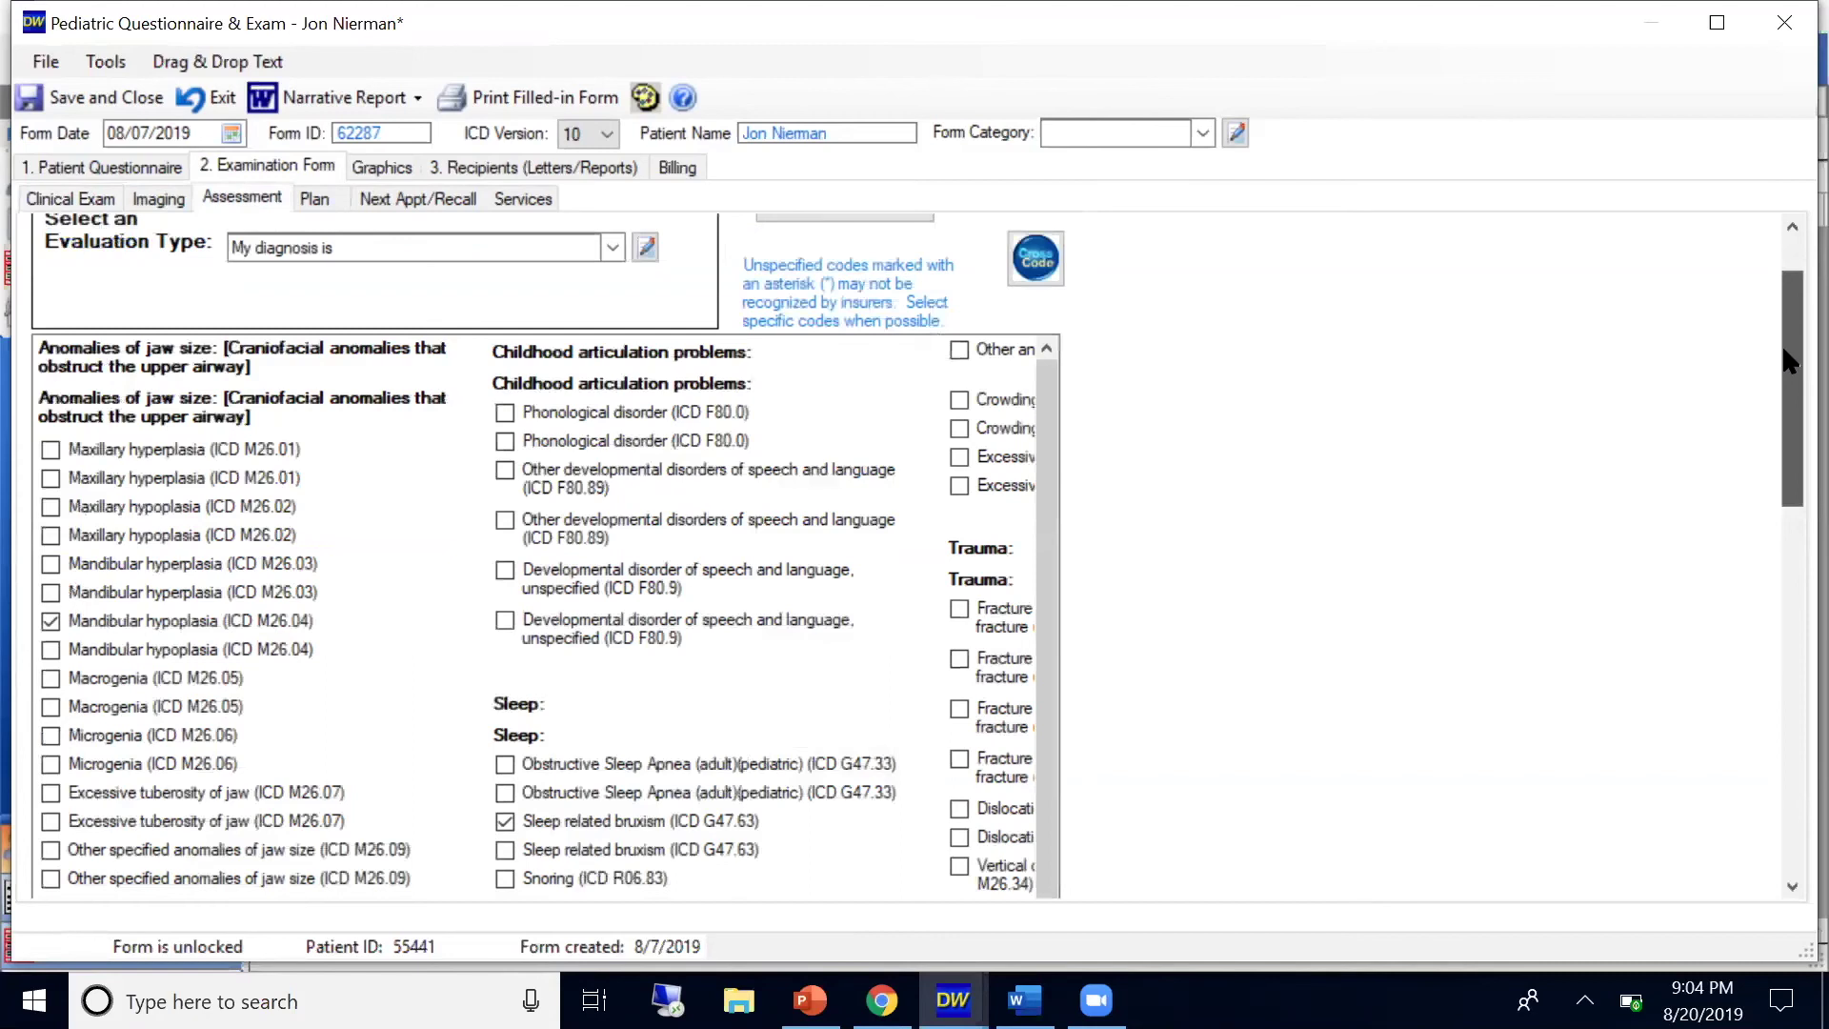
{"action": "scroll", "coordinate": [1788, 361], "scroll_direction": "down", "scroll_amount": 1}
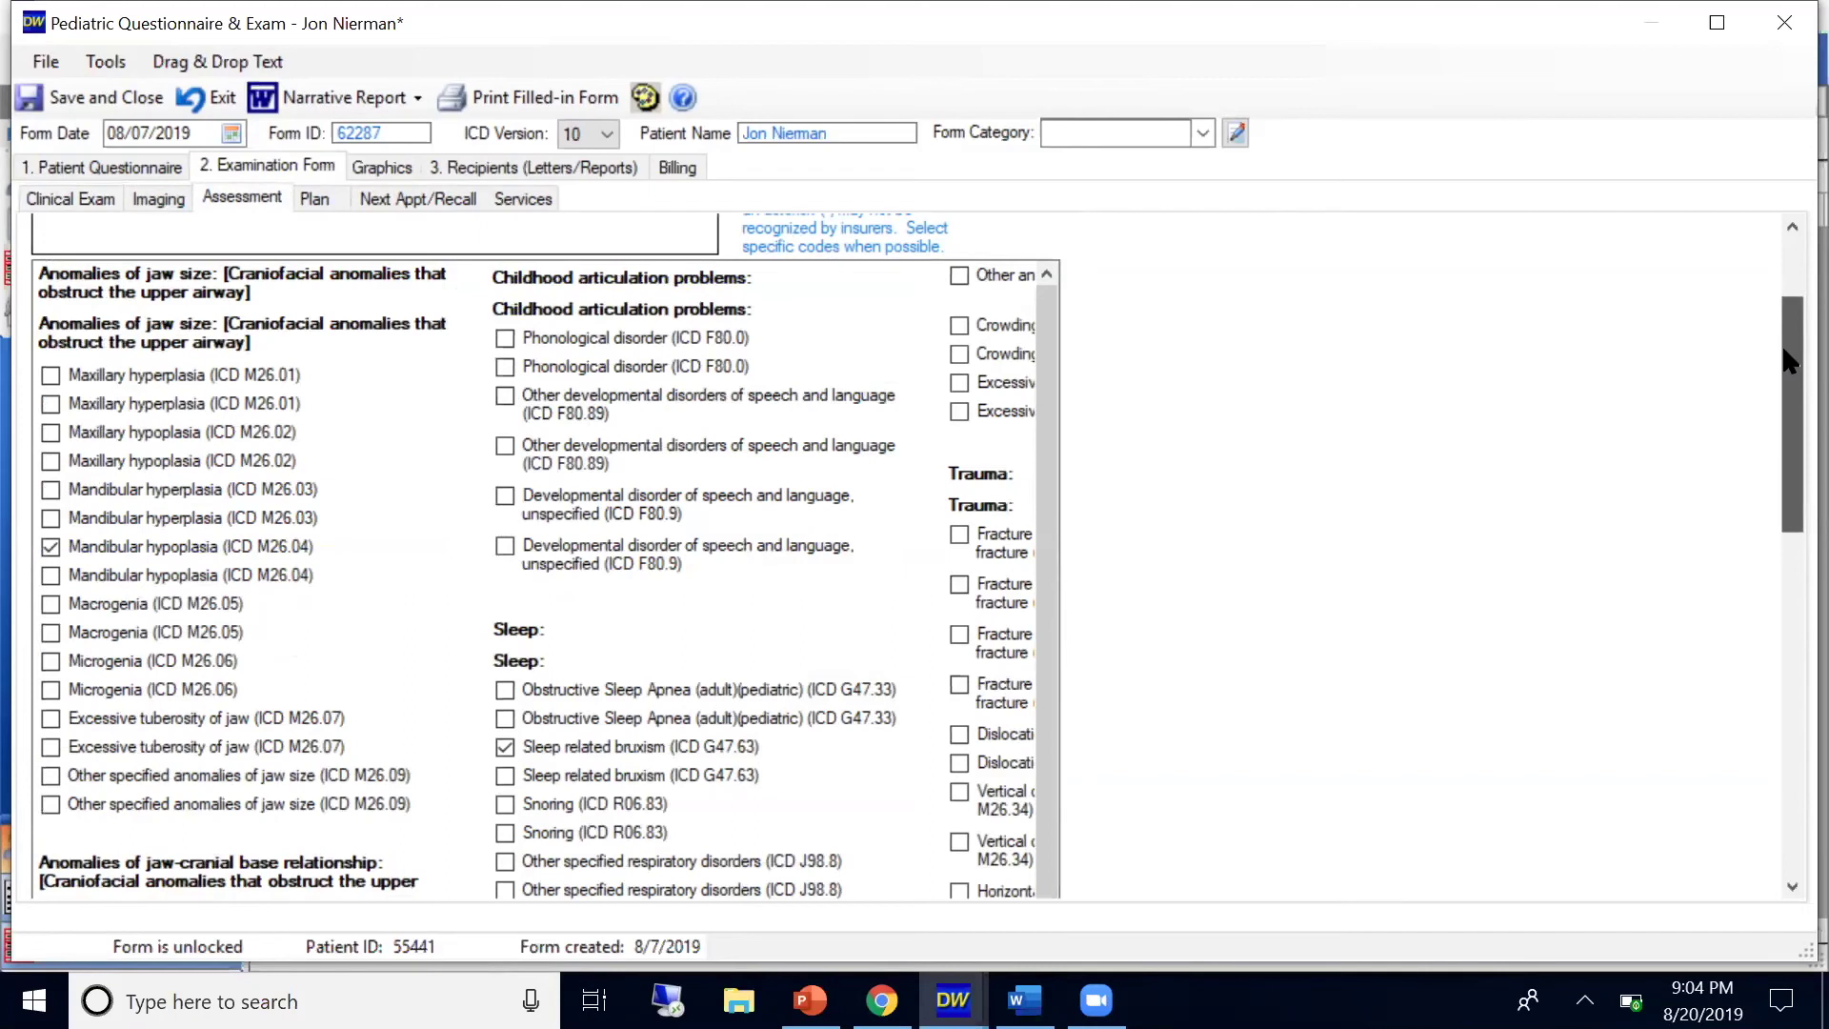
{"action": "left_click_drag", "start_coordinate": [1789, 360], "coordinate": [1788, 373]}
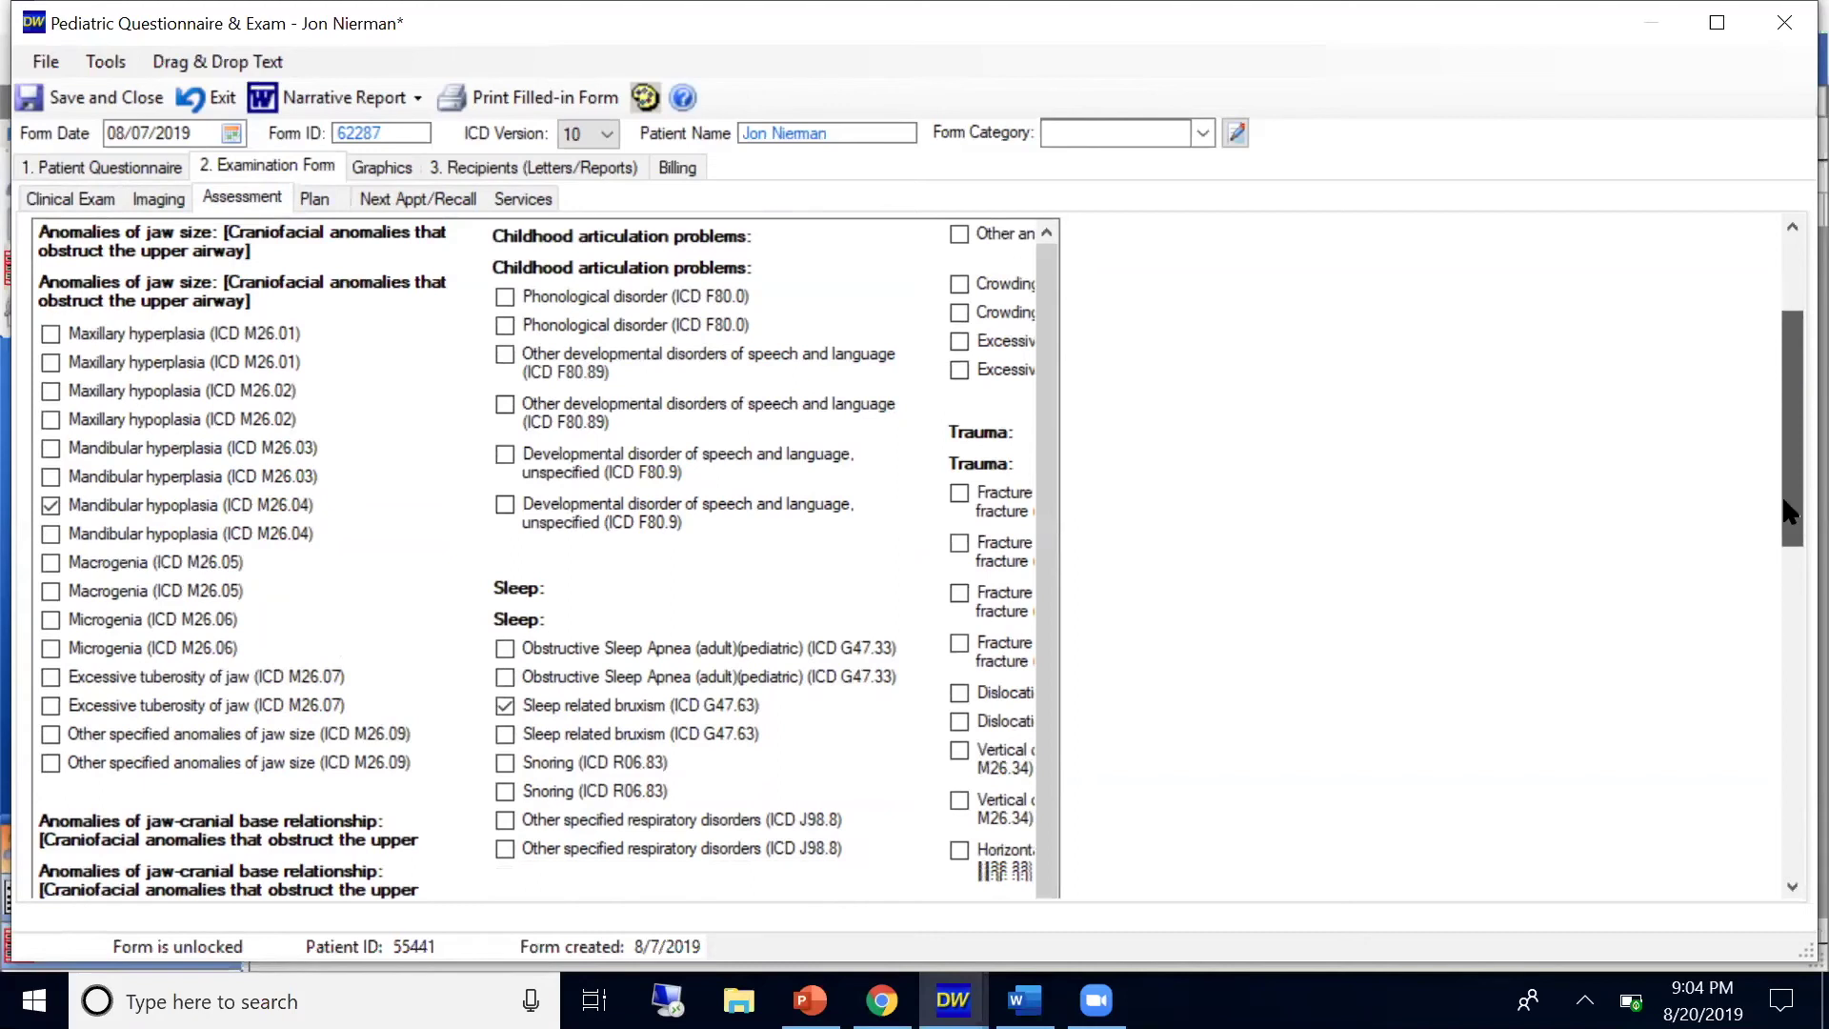
{"action": "scroll", "coordinate": [1785, 512], "scroll_direction": "down", "scroll_amount": 4}
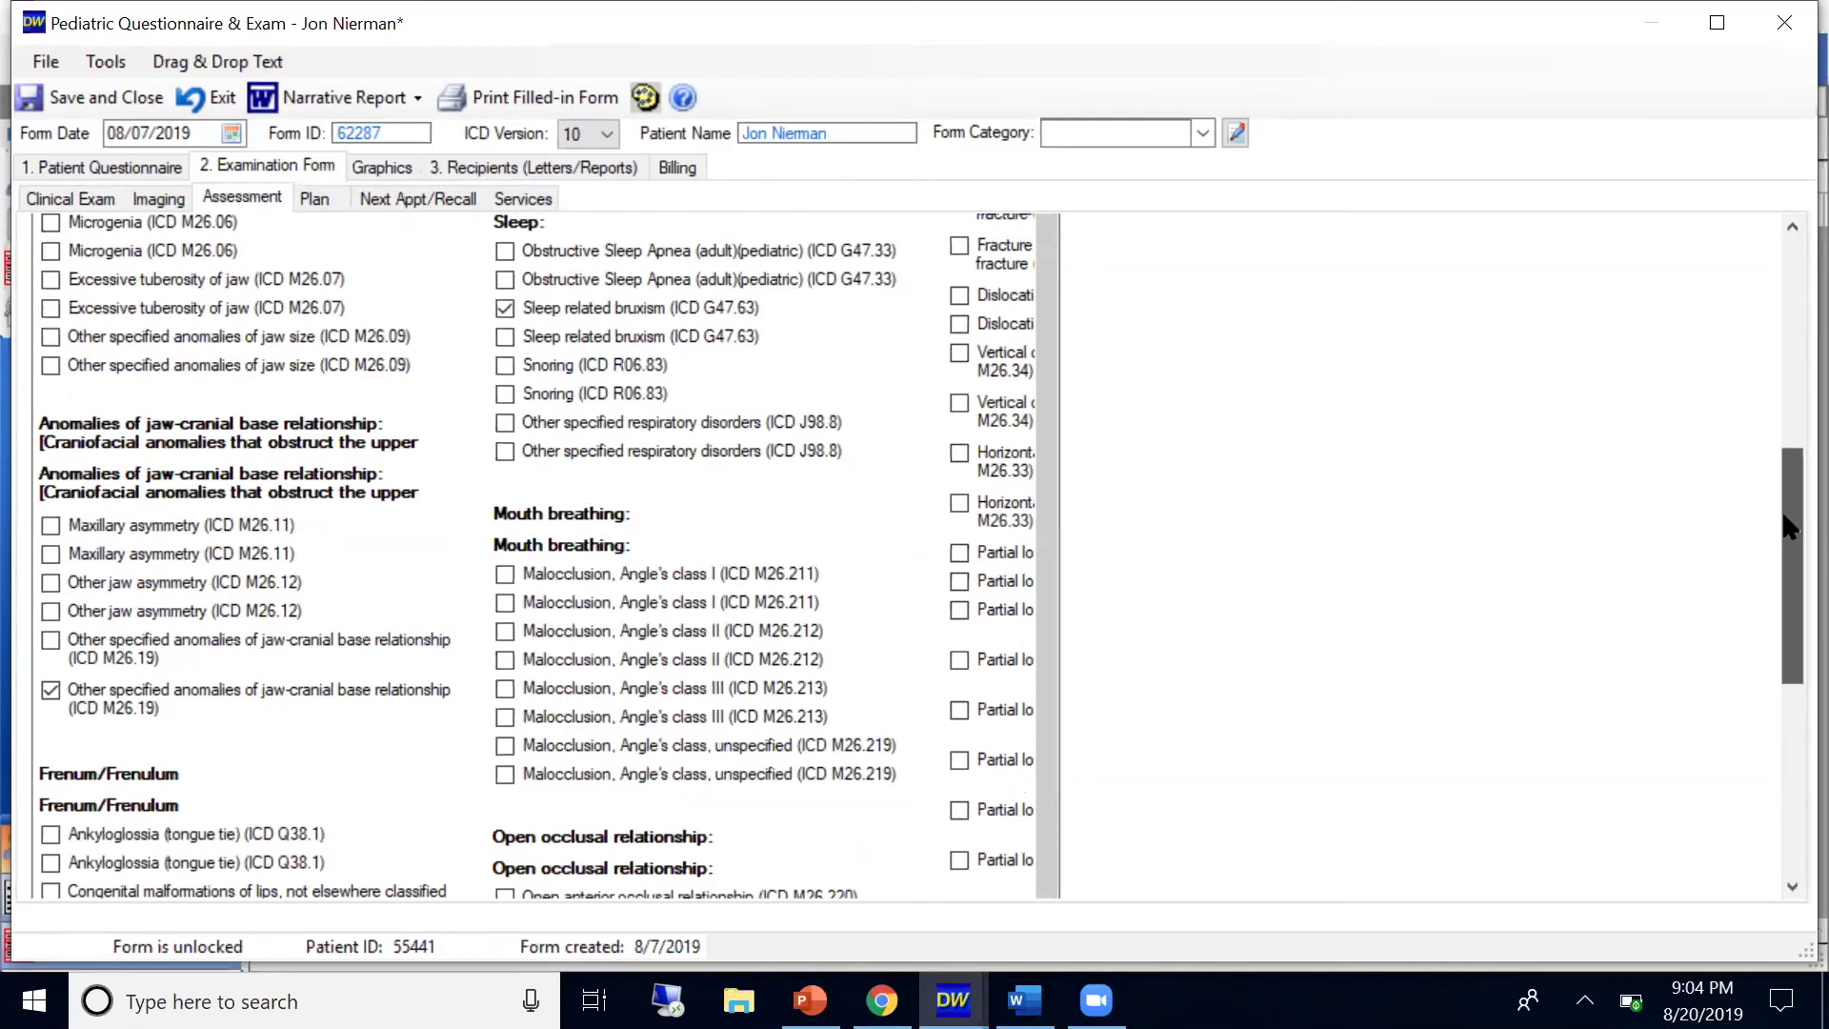
{"action": "scroll", "coordinate": [1786, 527], "scroll_direction": "down", "scroll_amount": 1}
{"action": "scroll", "coordinate": [1786, 594], "scroll_direction": "down", "scroll_amount": 2}
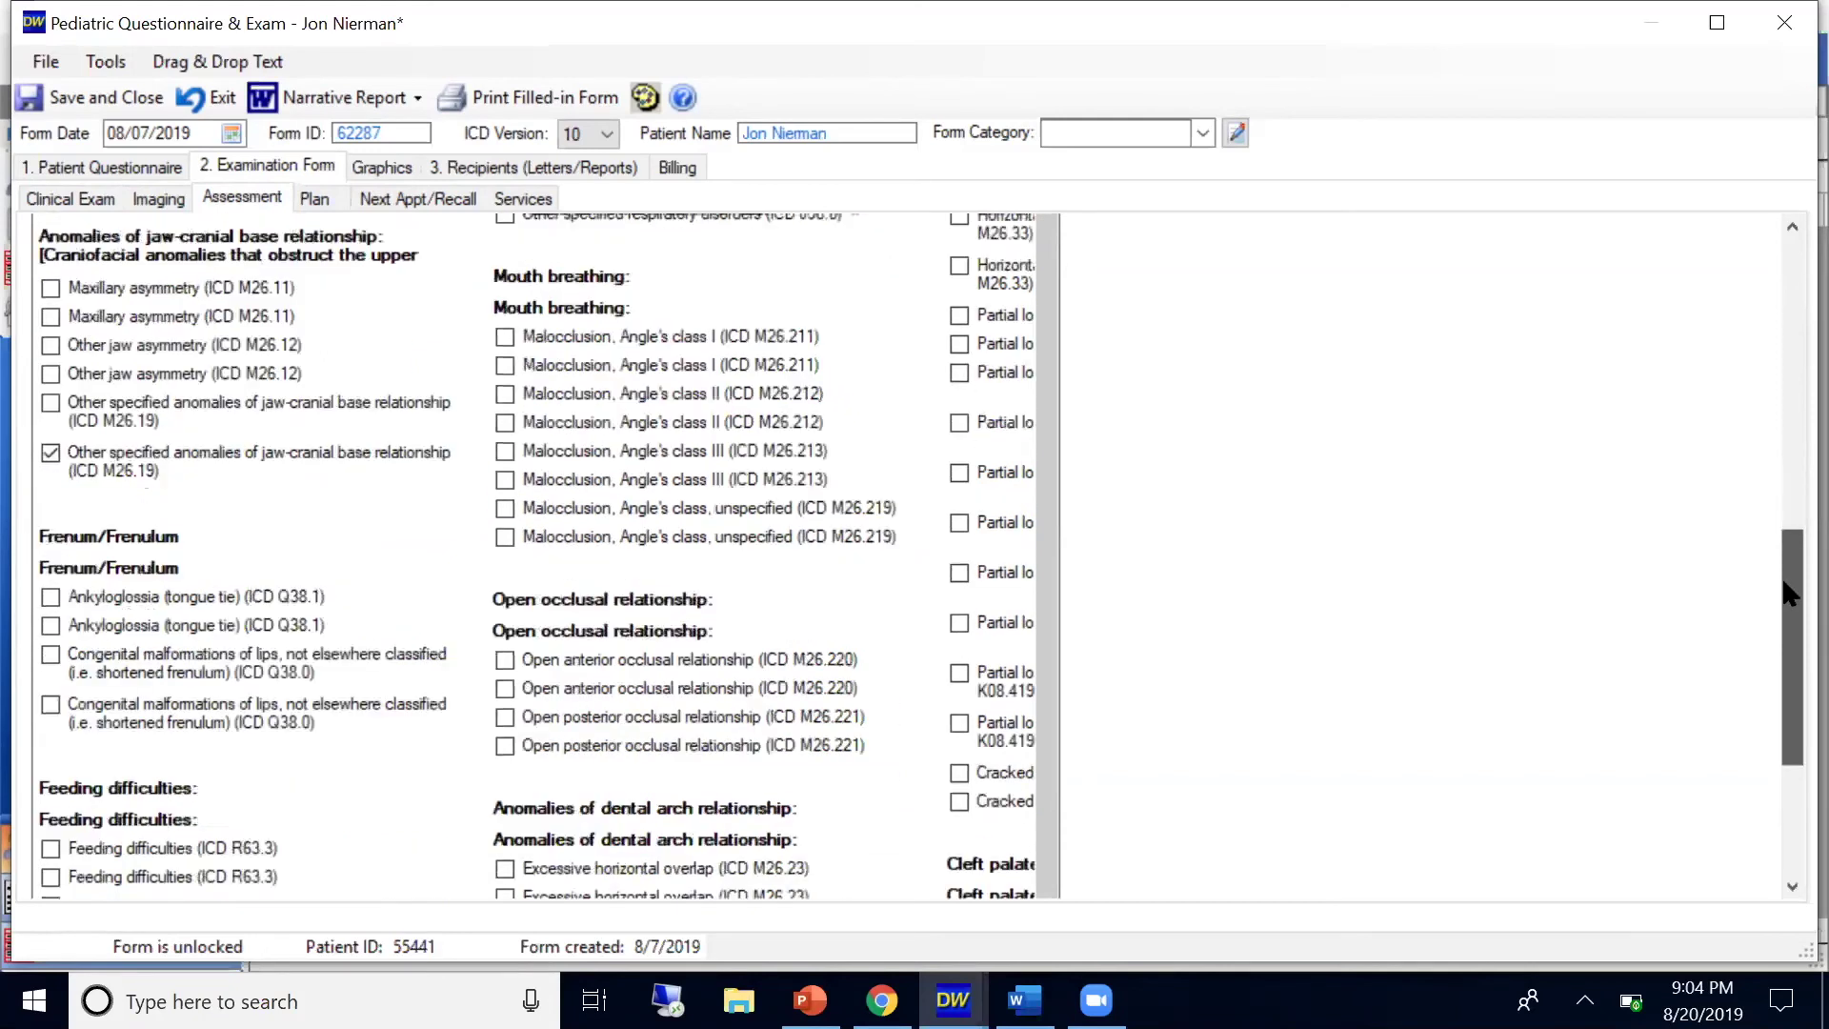
{"action": "scroll", "coordinate": [1788, 617], "scroll_direction": "down", "scroll_amount": 2}
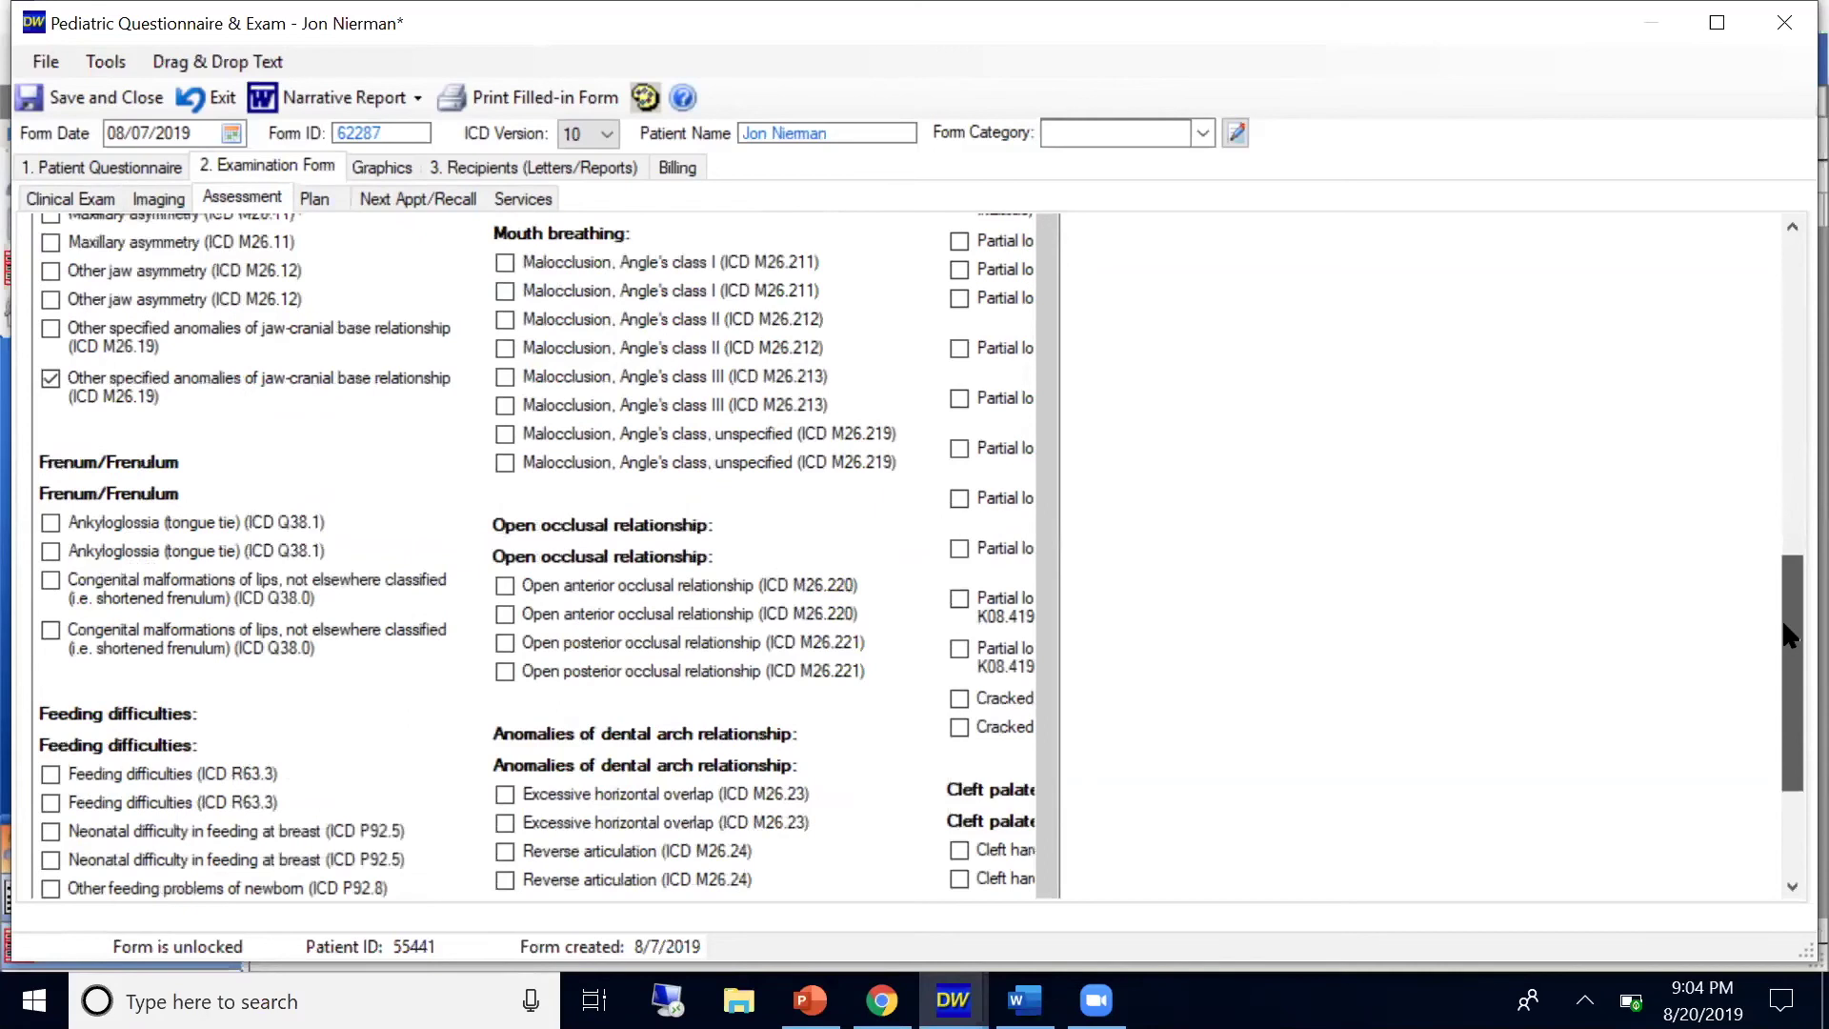
{"action": "scroll", "coordinate": [1787, 634], "scroll_direction": "down", "scroll_amount": 1}
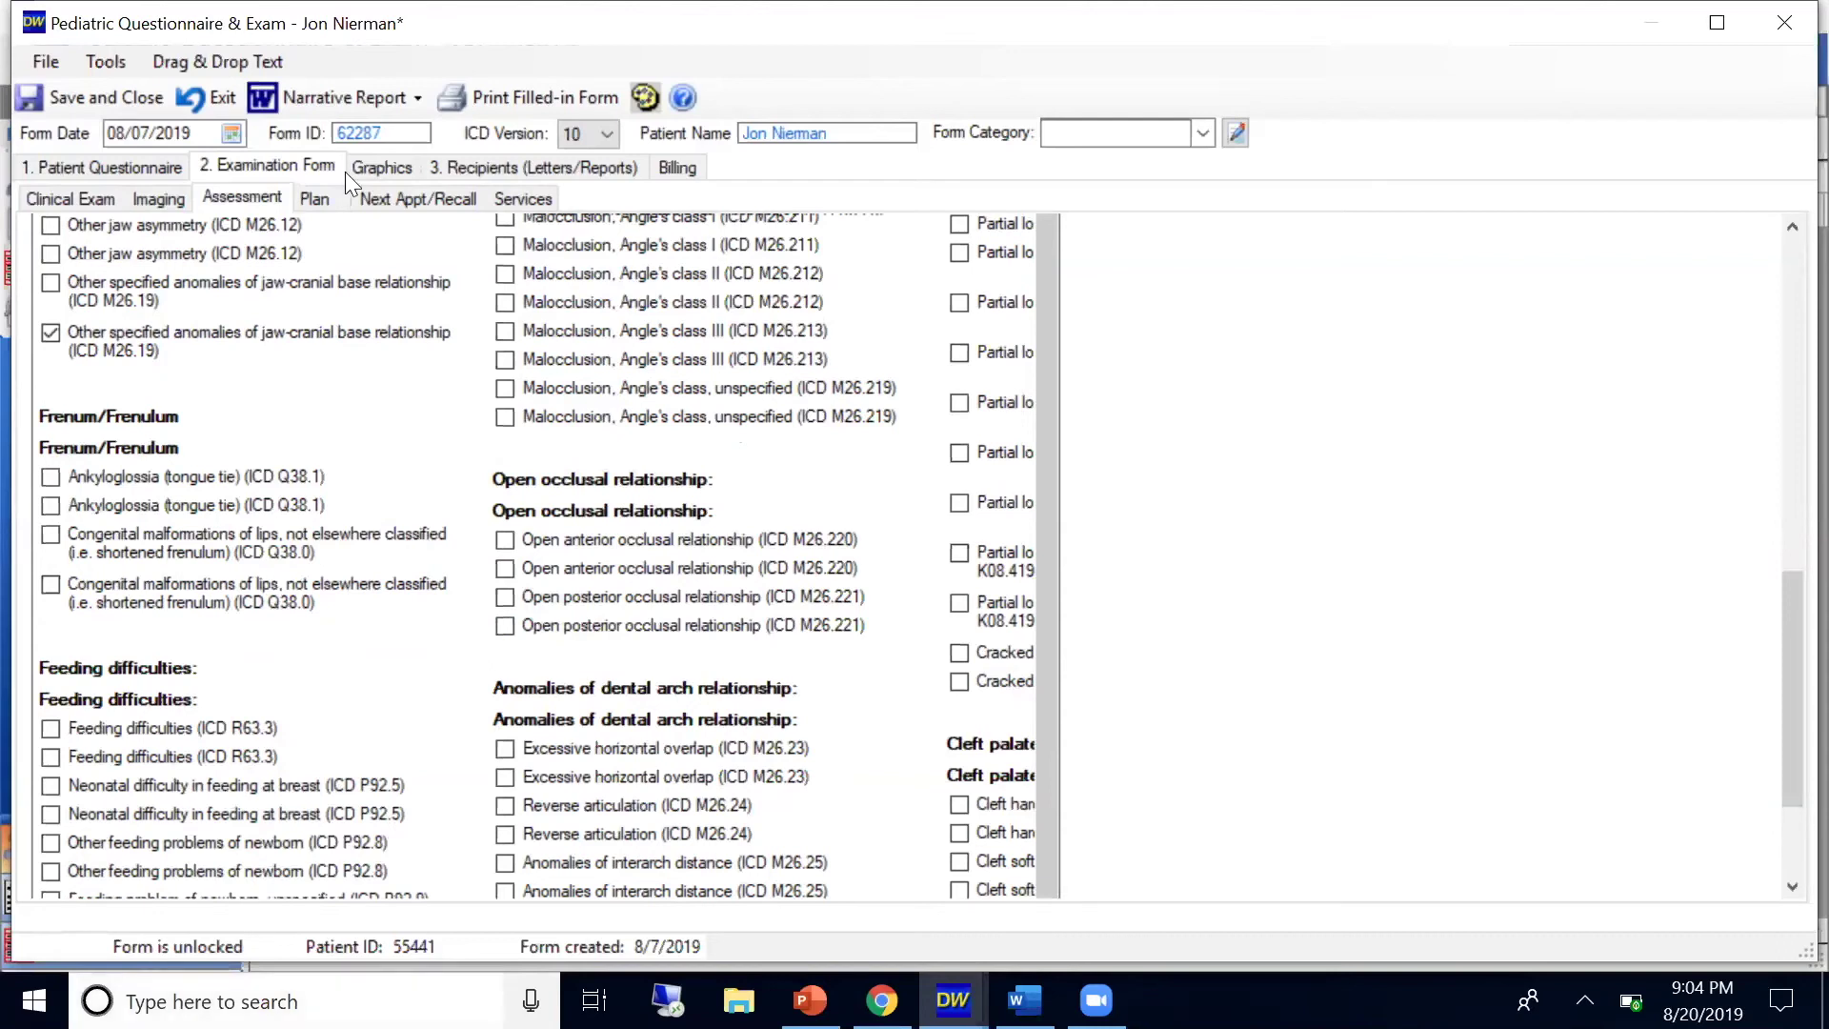
Review the Treatment Plan selections and the Medical Necessity sentences chosen for the narrative report
{"action": "left_click", "coordinate": [322, 197]}
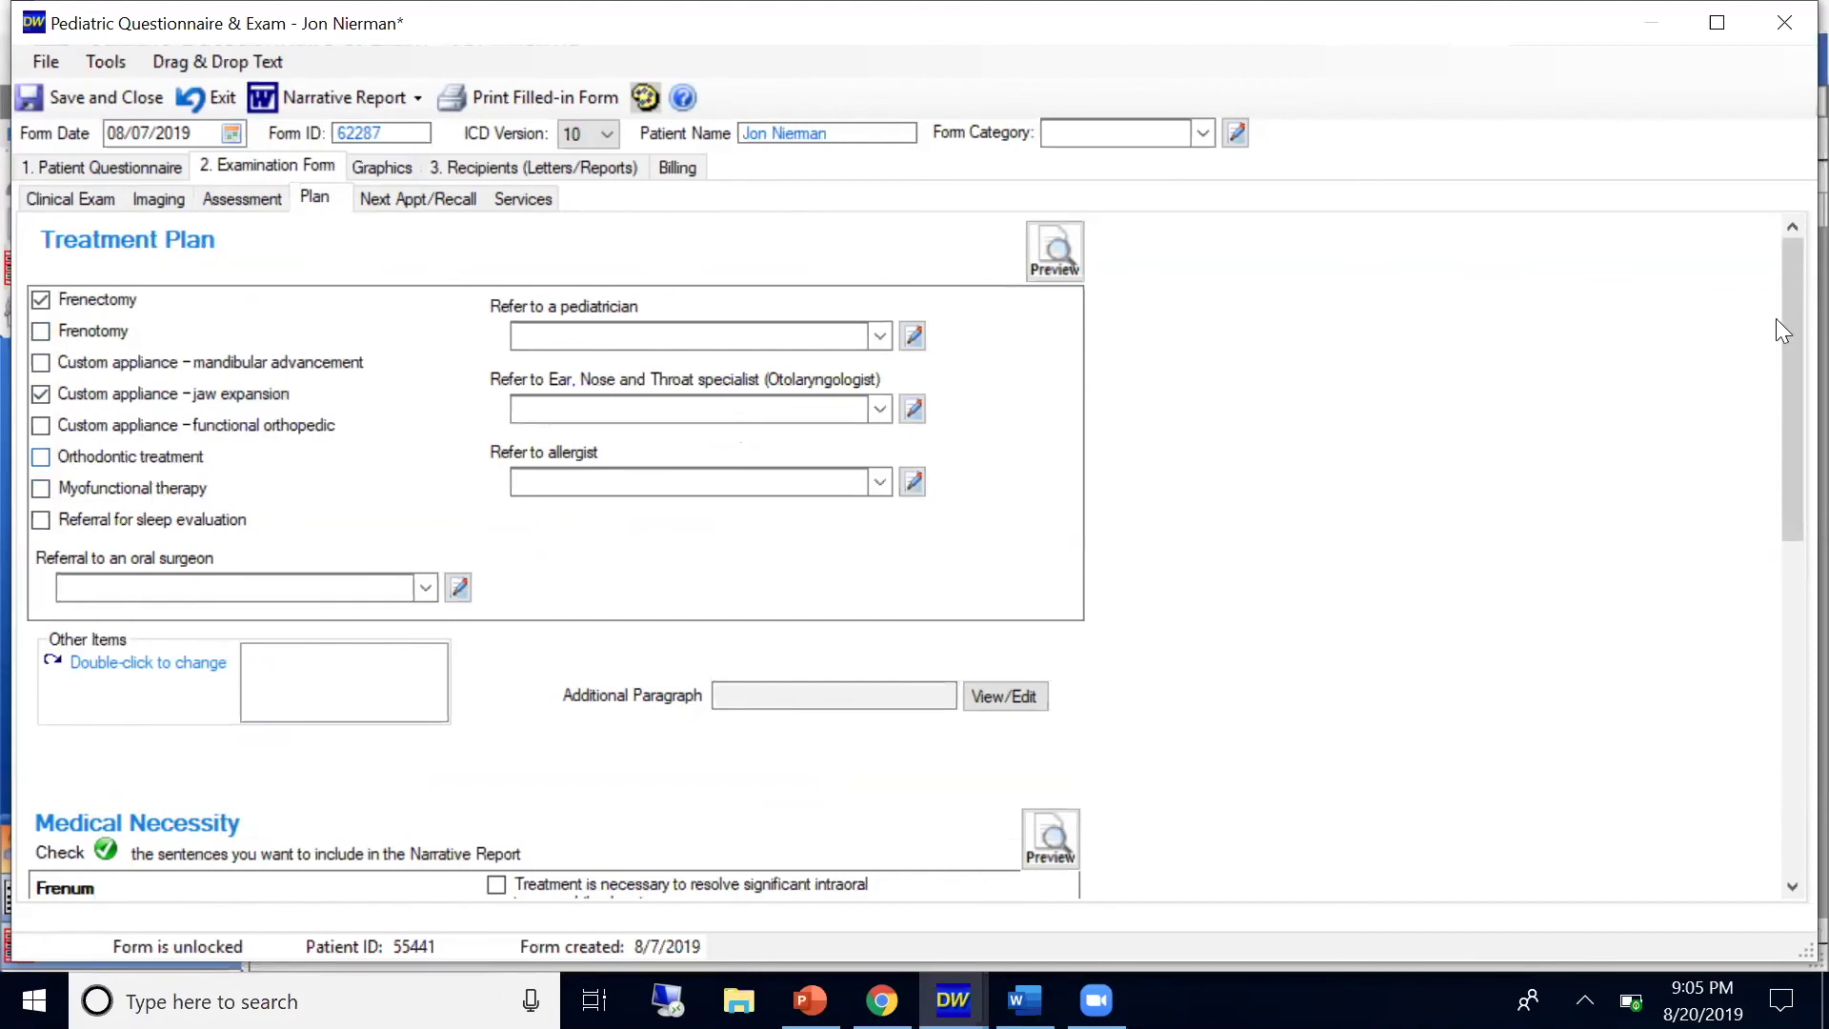
{"action": "left_click_drag", "start_coordinate": [1790, 371], "coordinate": [1791, 457]}
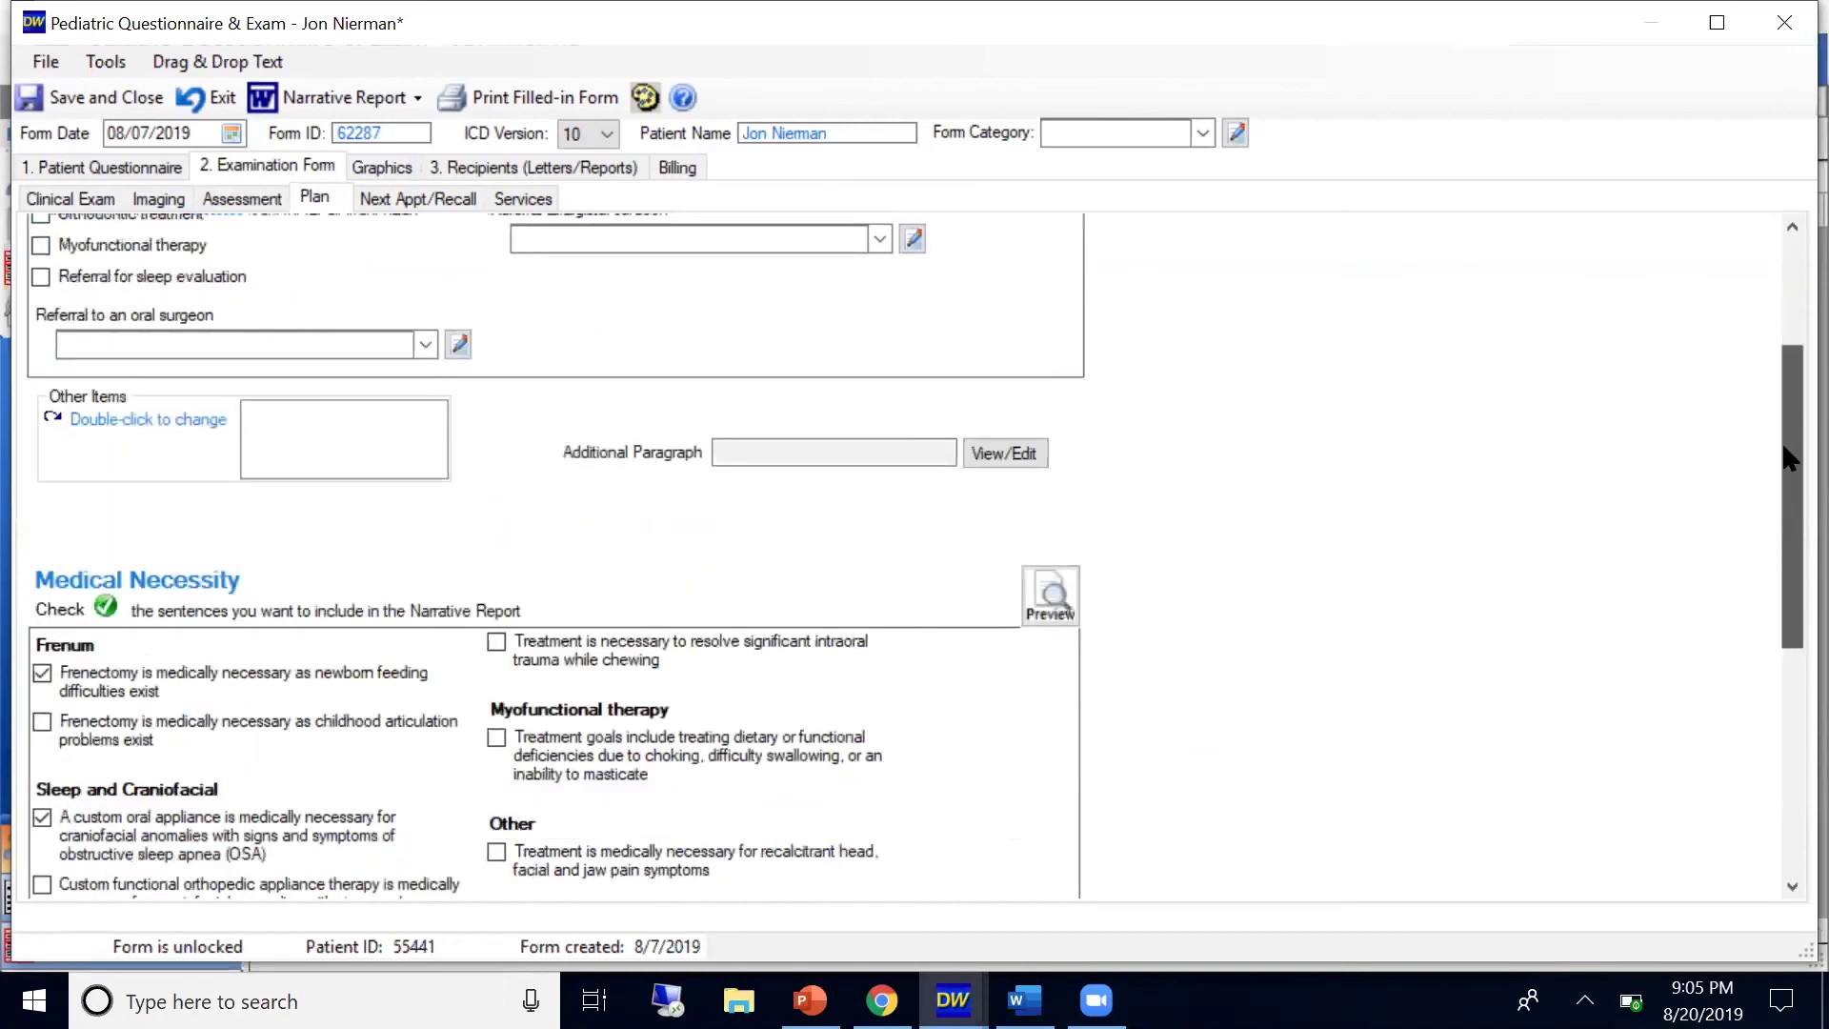
{"action": "left_click_drag", "start_coordinate": [1787, 500], "coordinate": [1787, 538]}
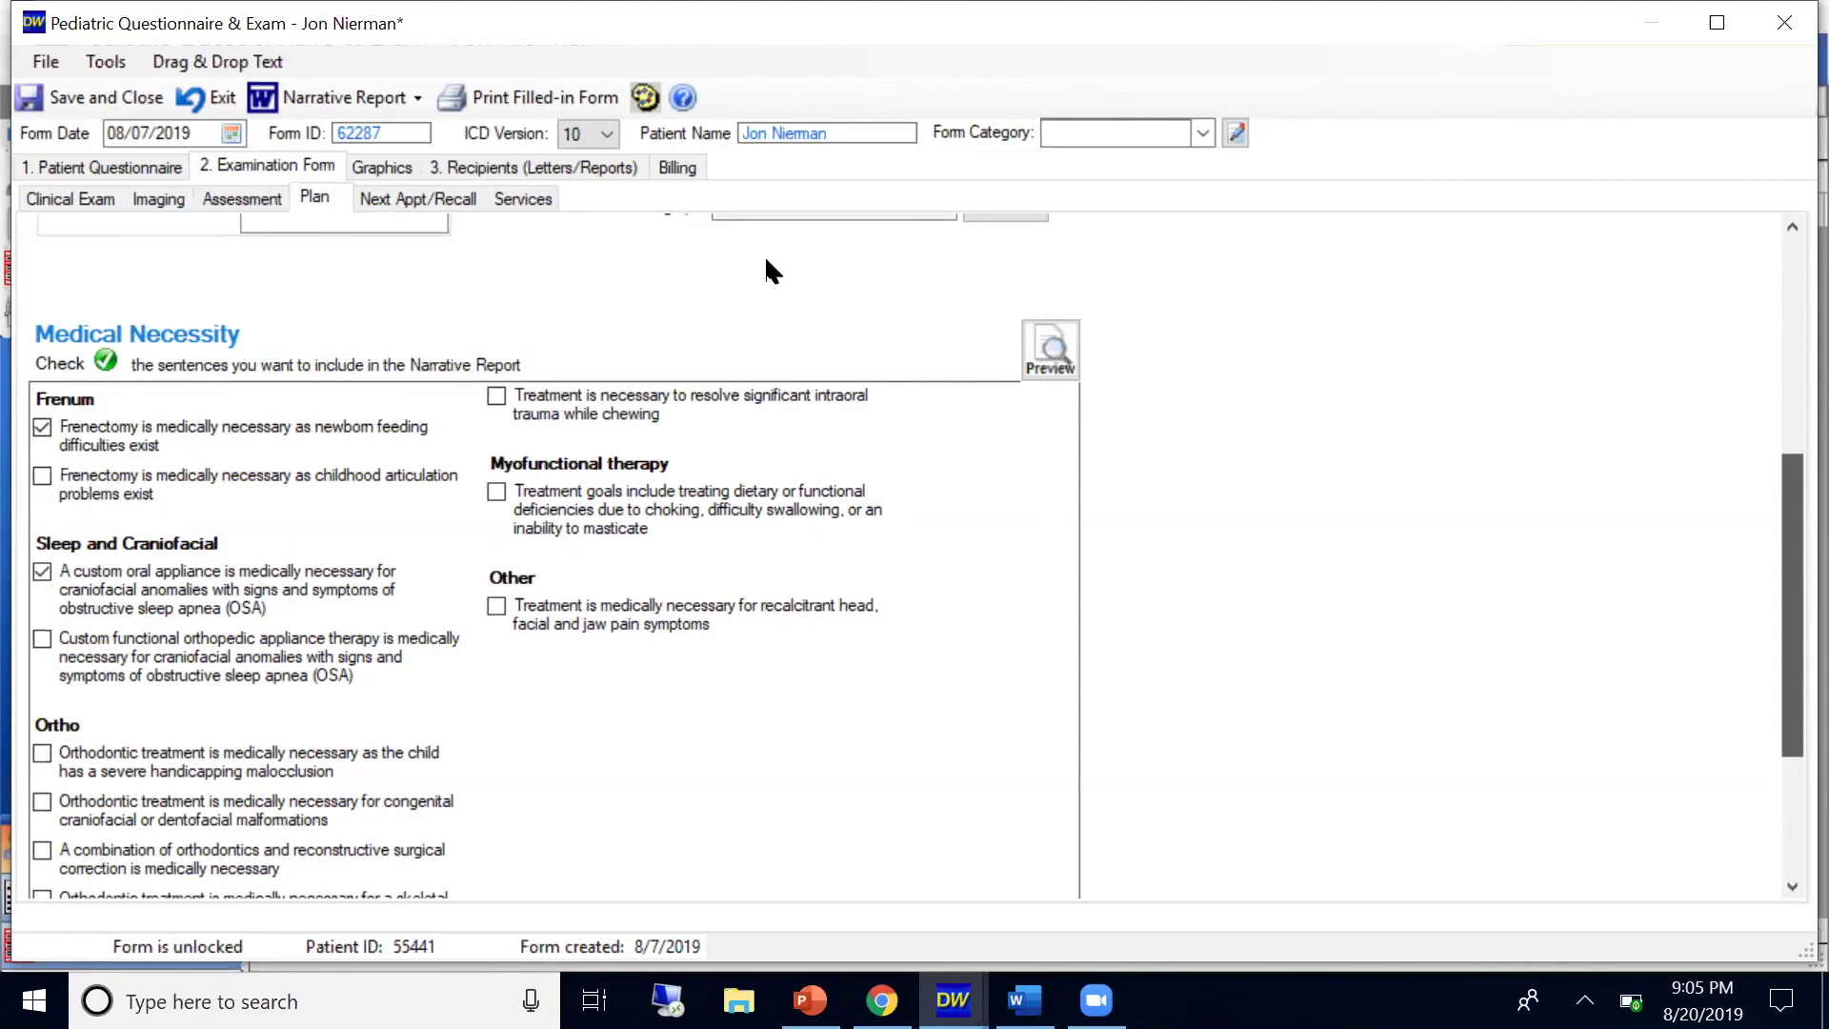
Open the Services section, preview its report text, and review the X-ray, frenum, oral appliance and moderate sedation services
{"action": "left_click", "coordinate": [539, 199]}
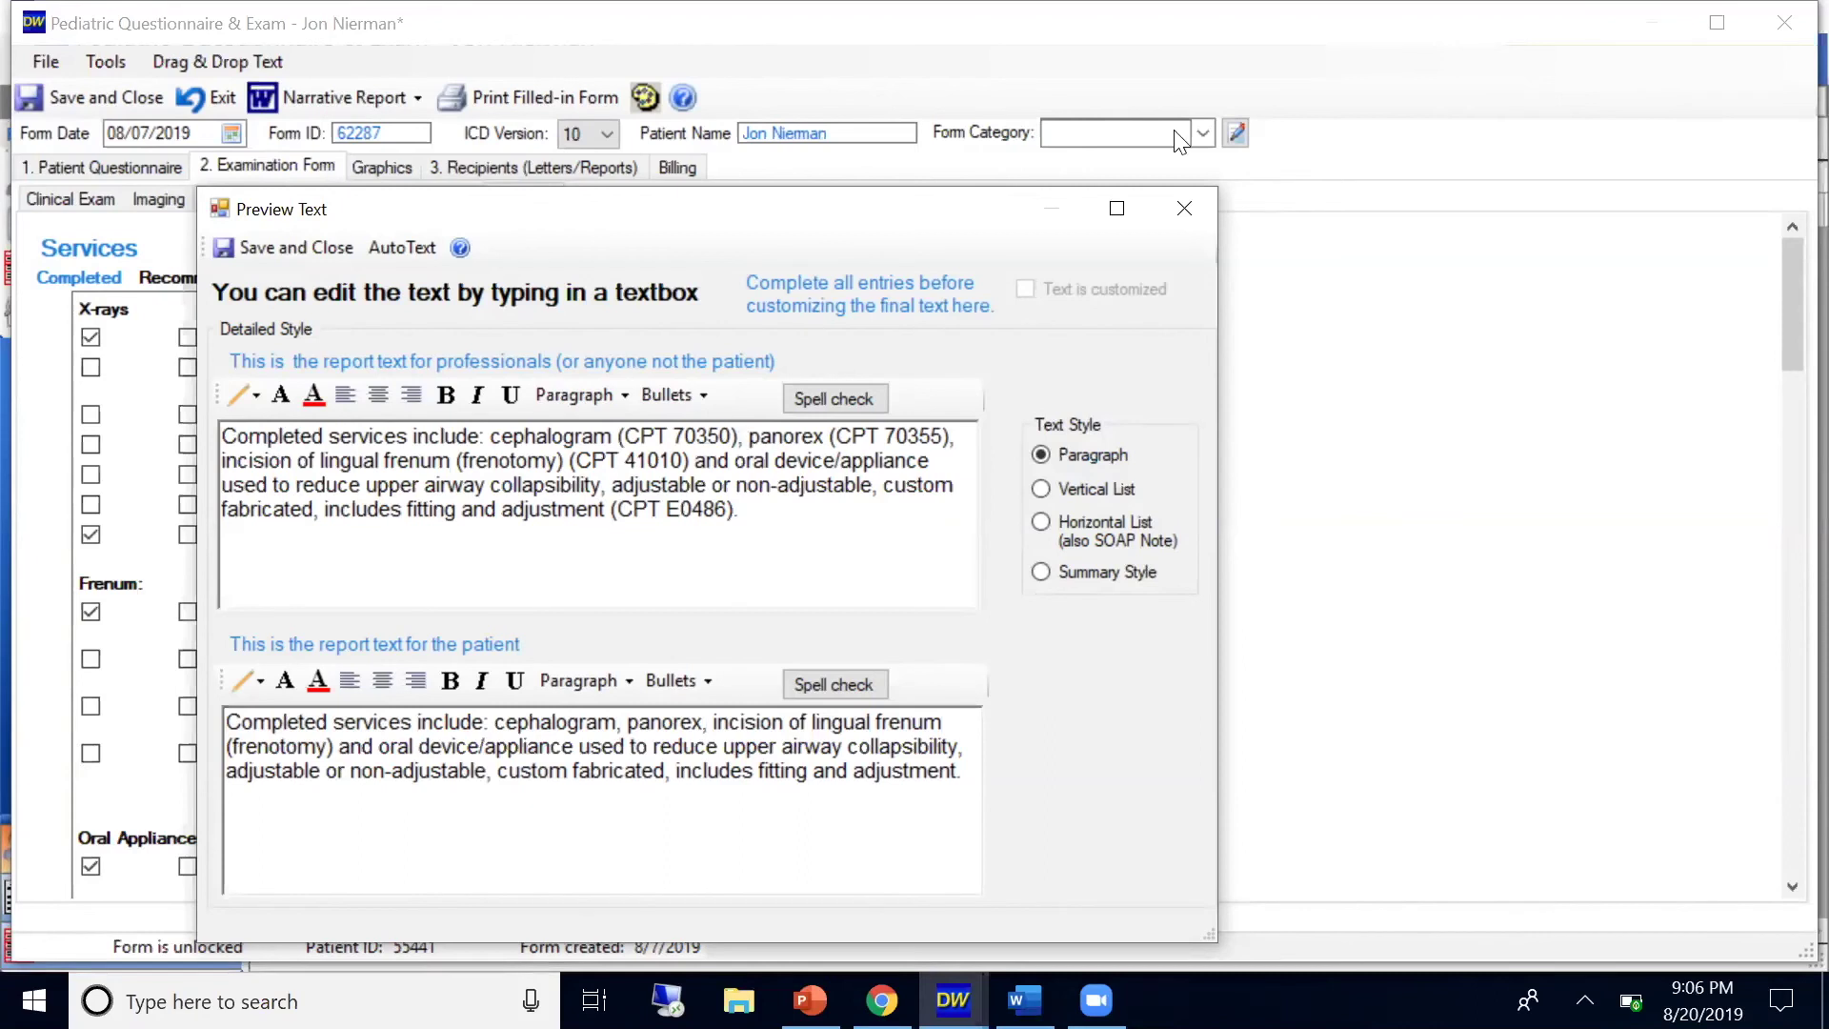
{"action": "left_click", "coordinate": [1184, 210]}
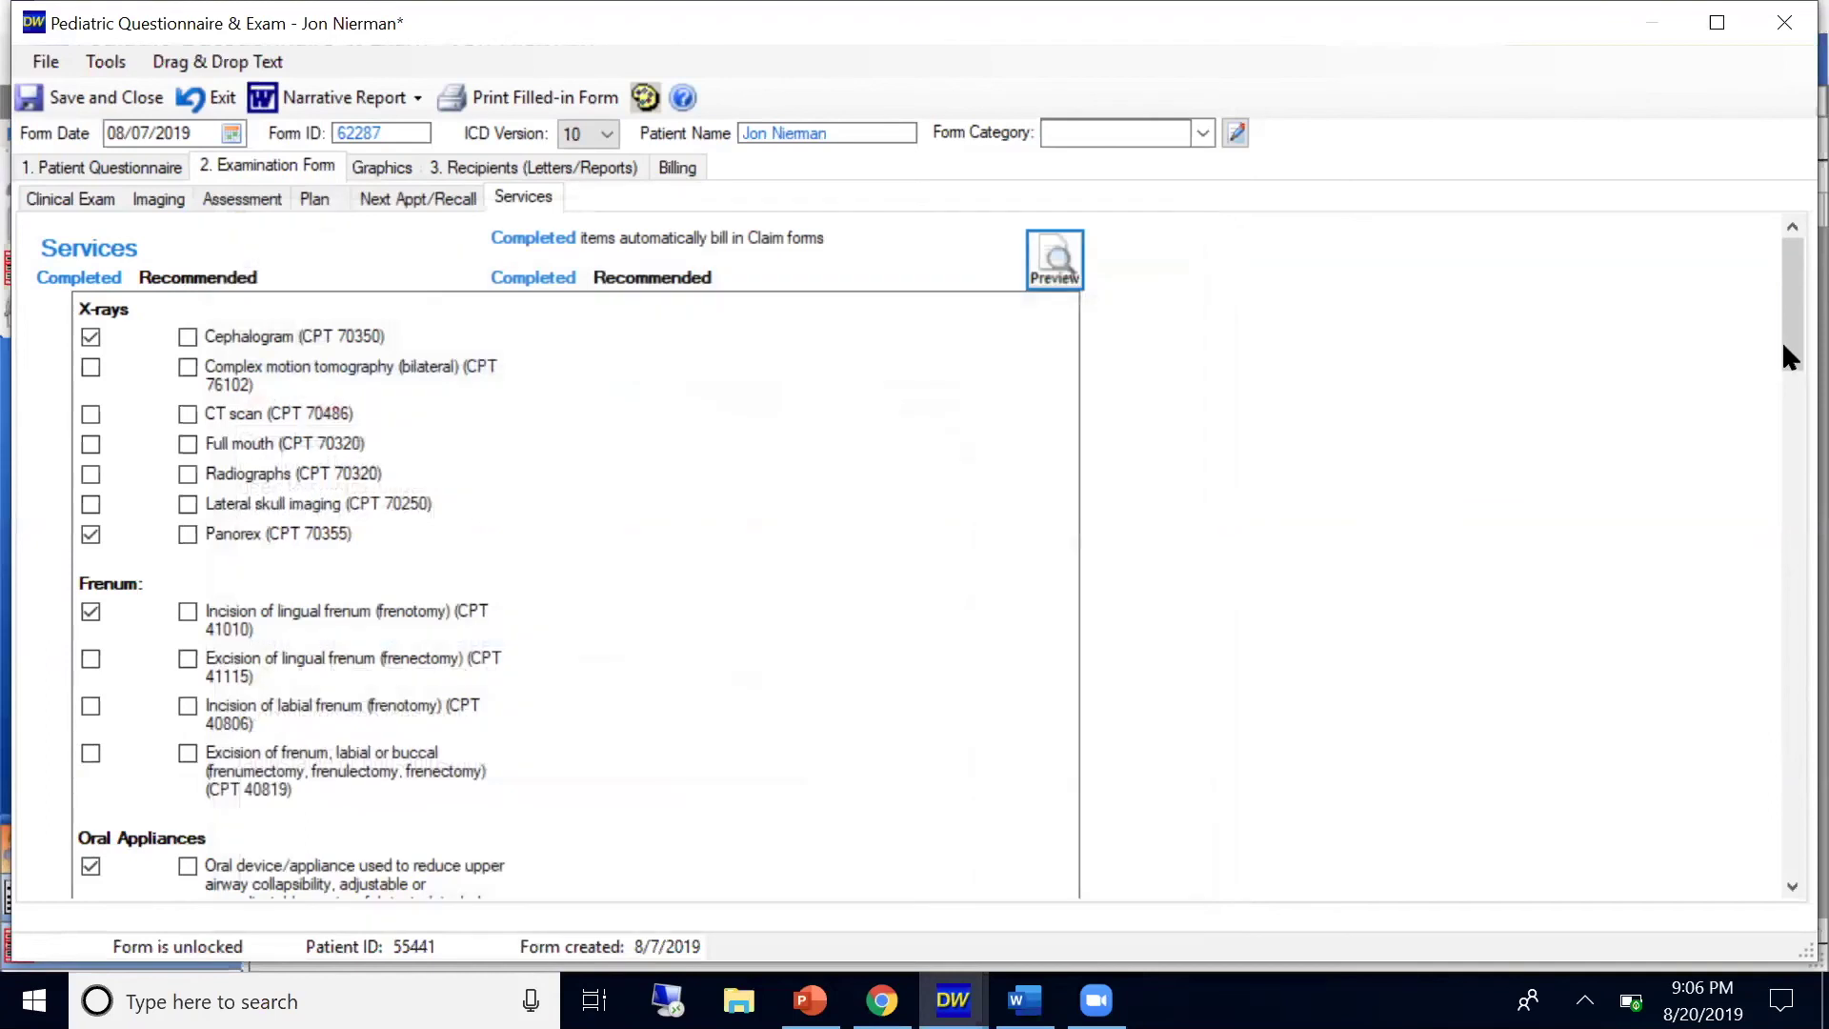
{"action": "scroll", "coordinate": [1784, 348], "scroll_direction": "down", "scroll_amount": 3}
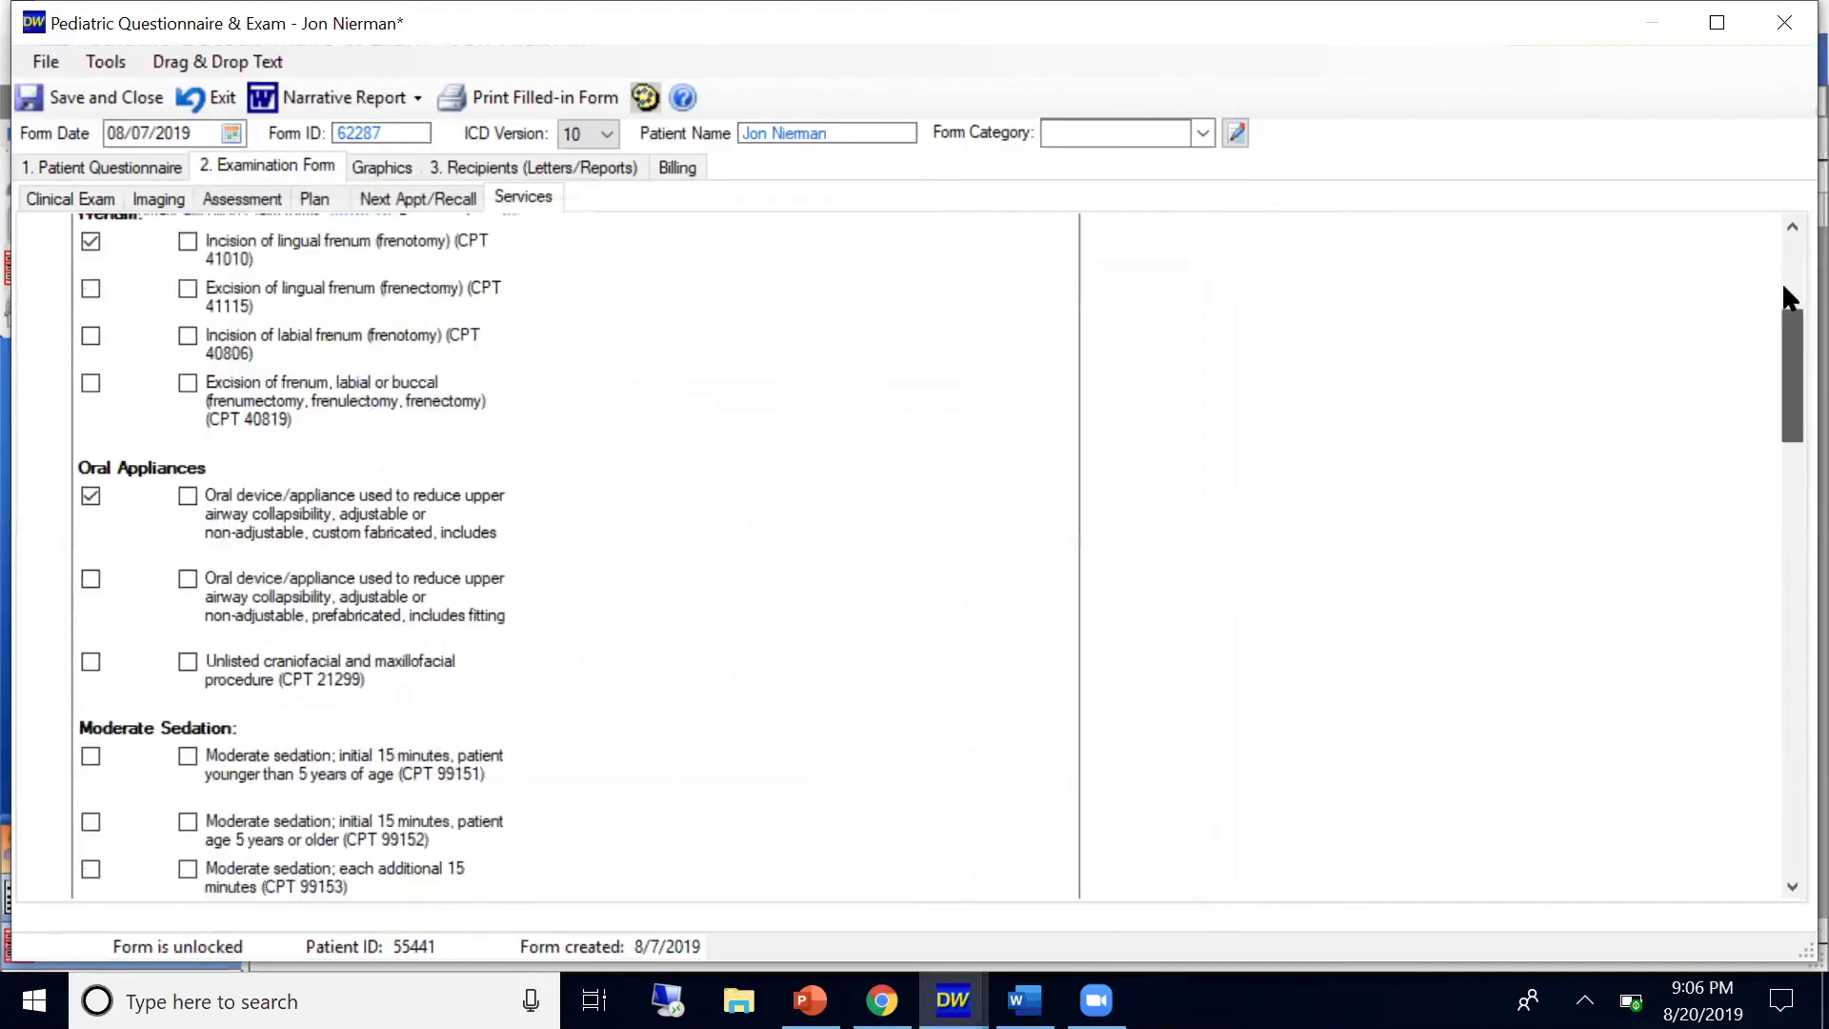
{"action": "scroll", "coordinate": [1784, 288], "scroll_direction": "up", "scroll_amount": 2}
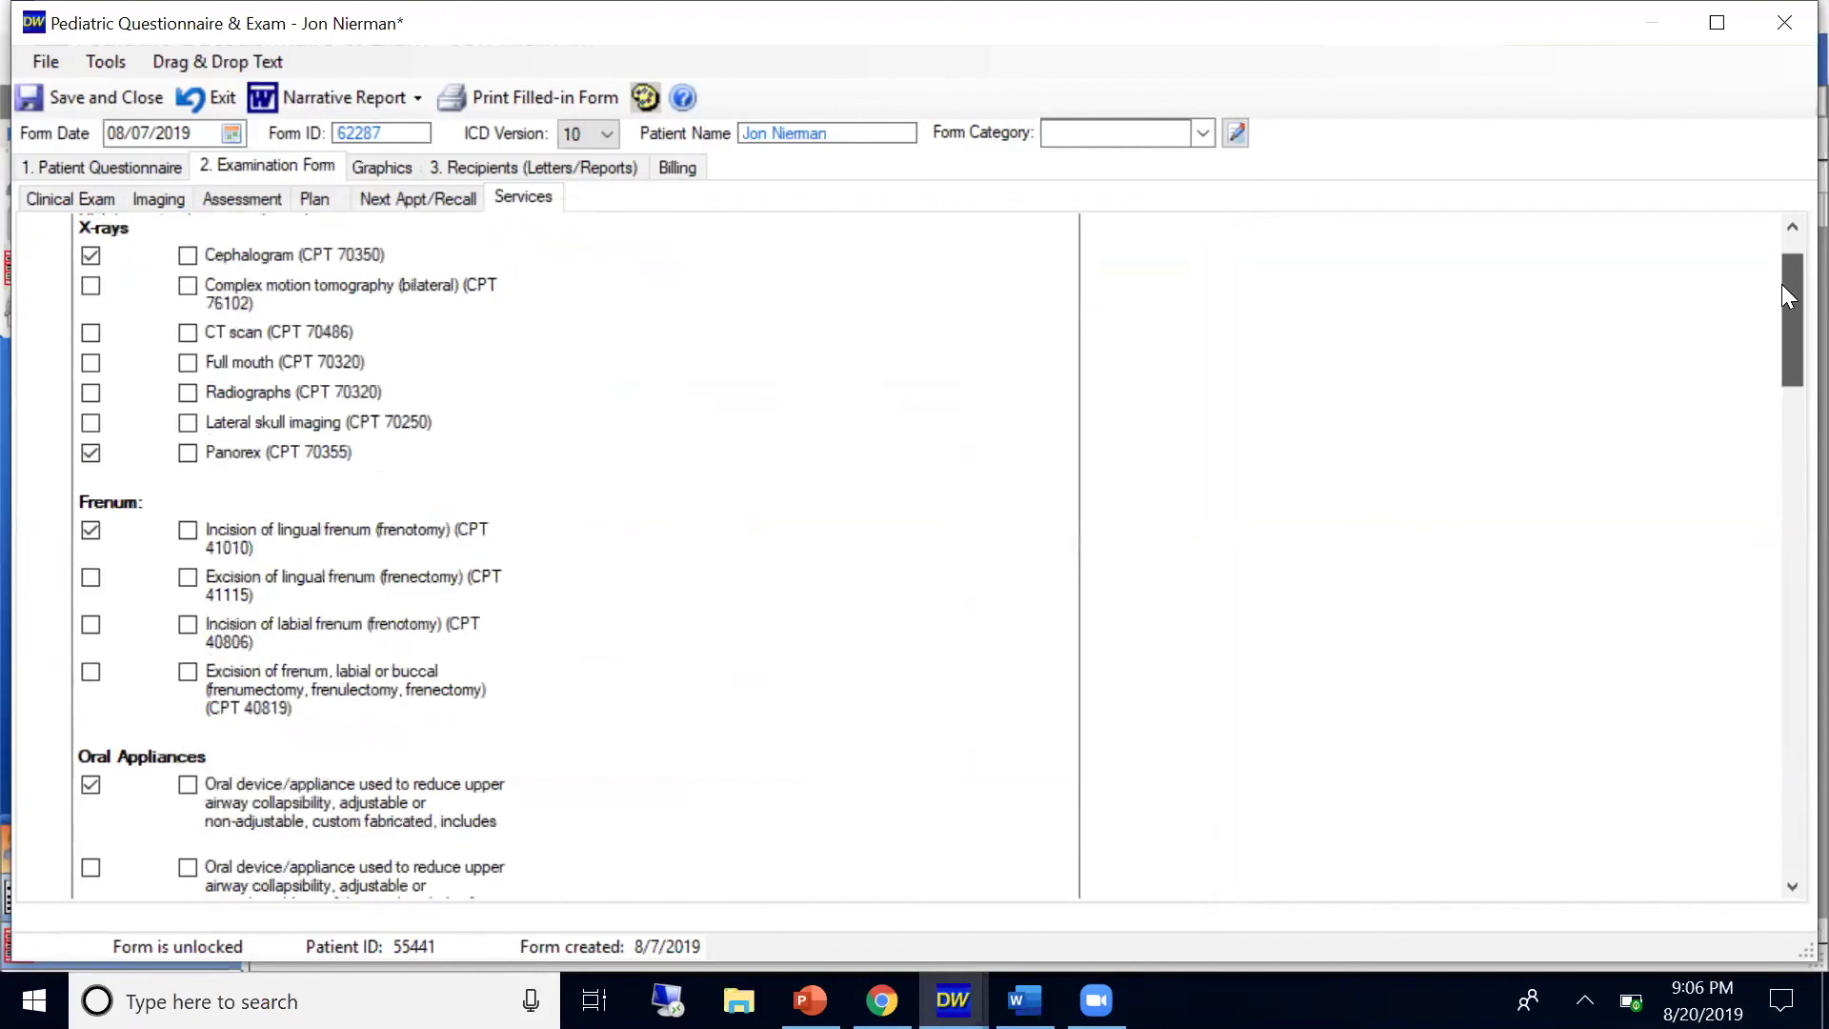
{"action": "scroll", "coordinate": [1784, 305], "scroll_direction": "up", "scroll_amount": 1}
{"action": "scroll", "coordinate": [1785, 329], "scroll_direction": "down", "scroll_amount": 2}
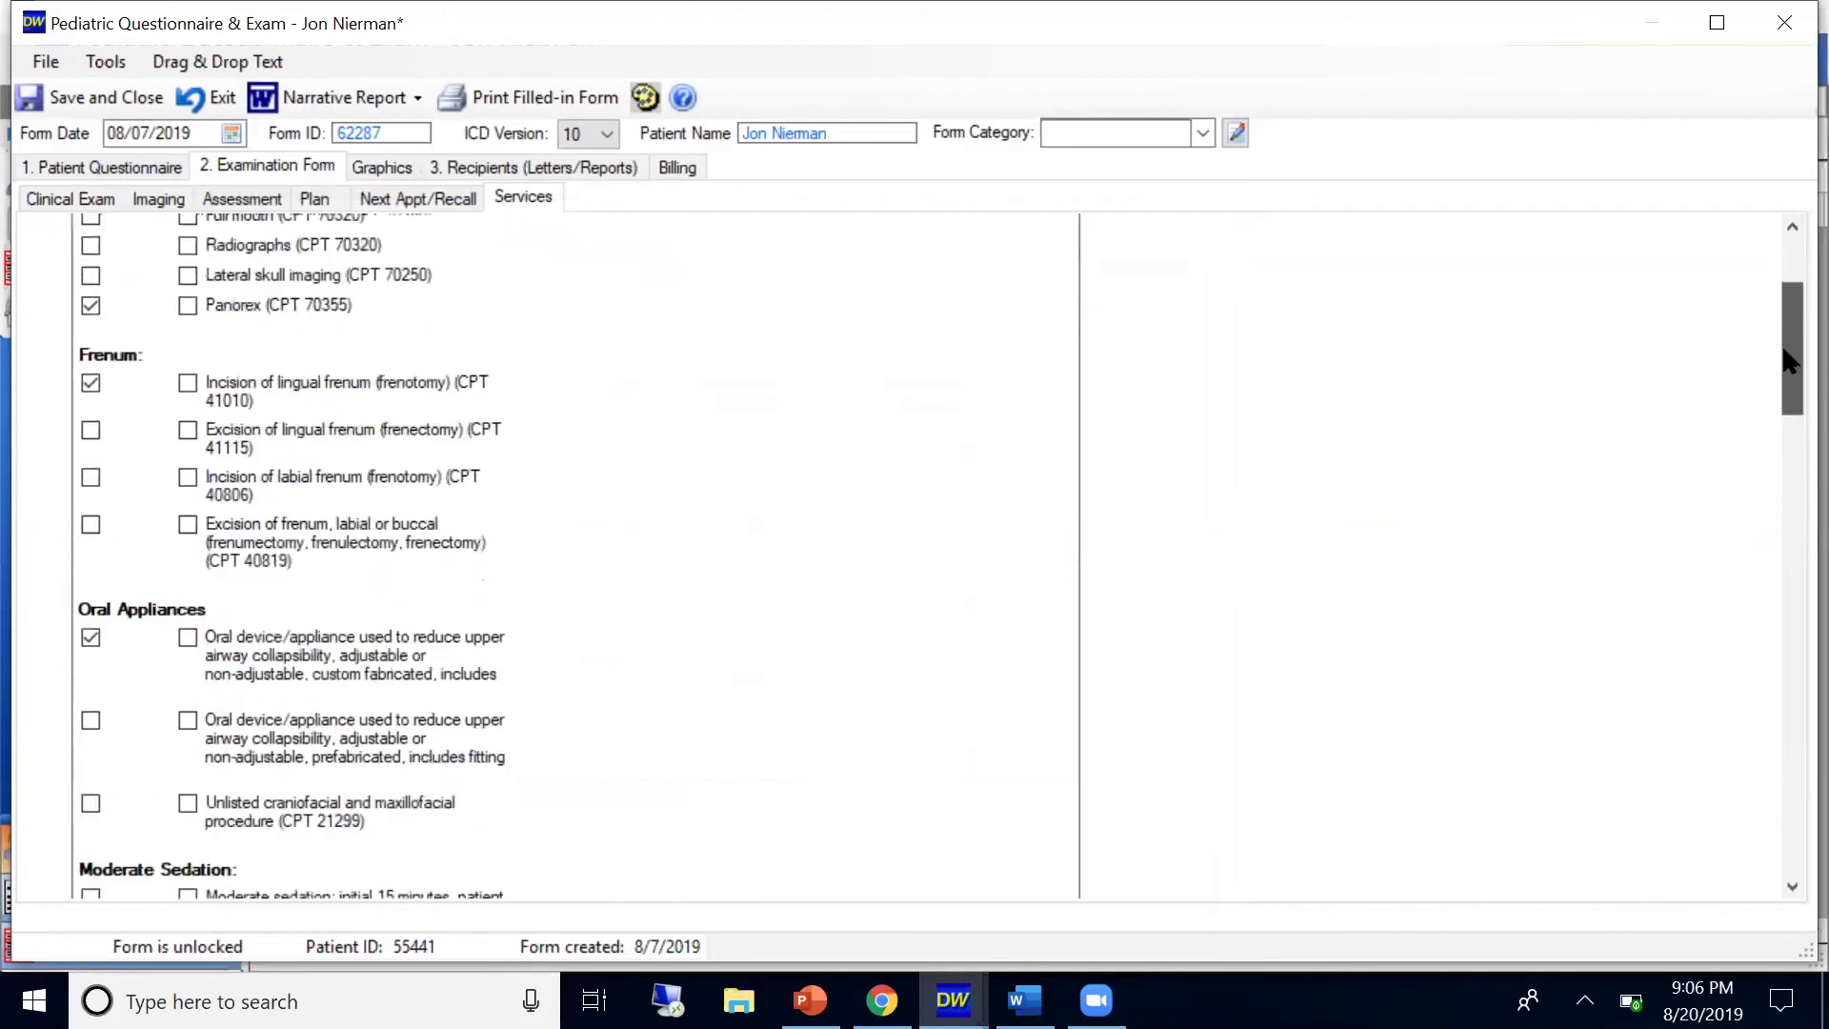
{"action": "scroll", "coordinate": [1788, 388], "scroll_direction": "down", "scroll_amount": 1}
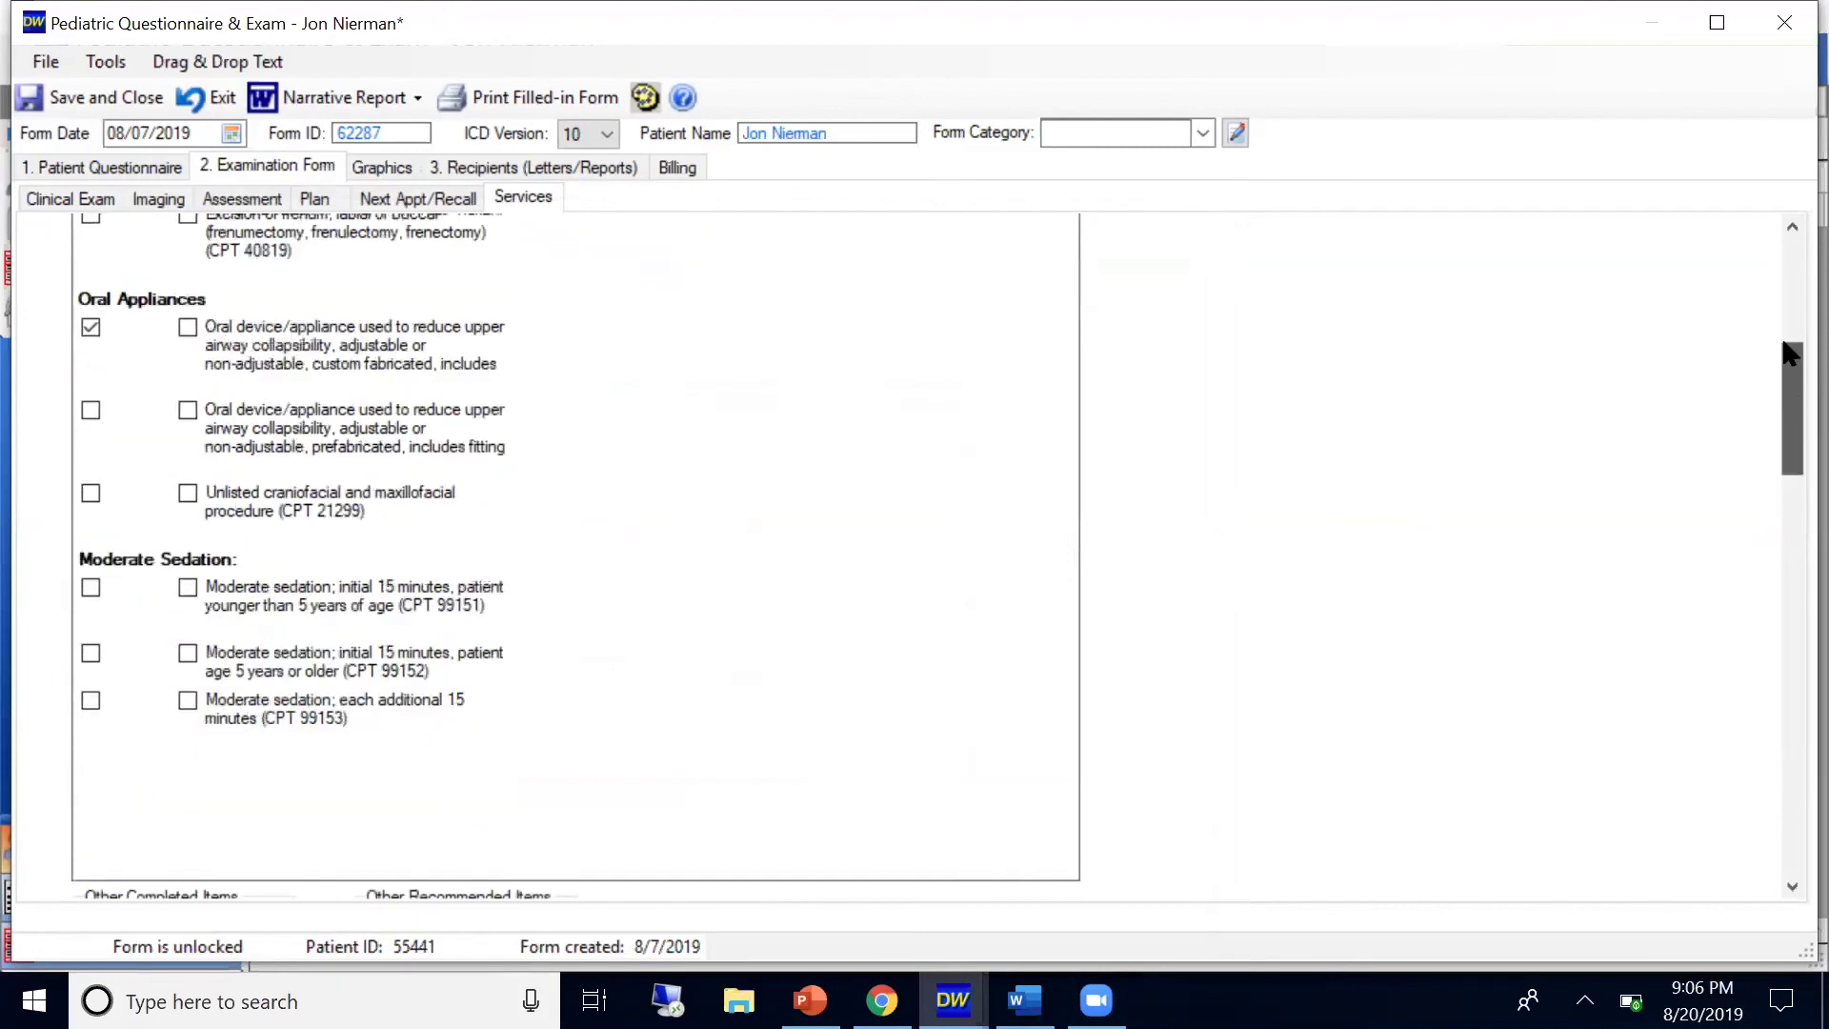
{"action": "scroll", "coordinate": [1788, 315], "scroll_direction": "up", "scroll_amount": 1}
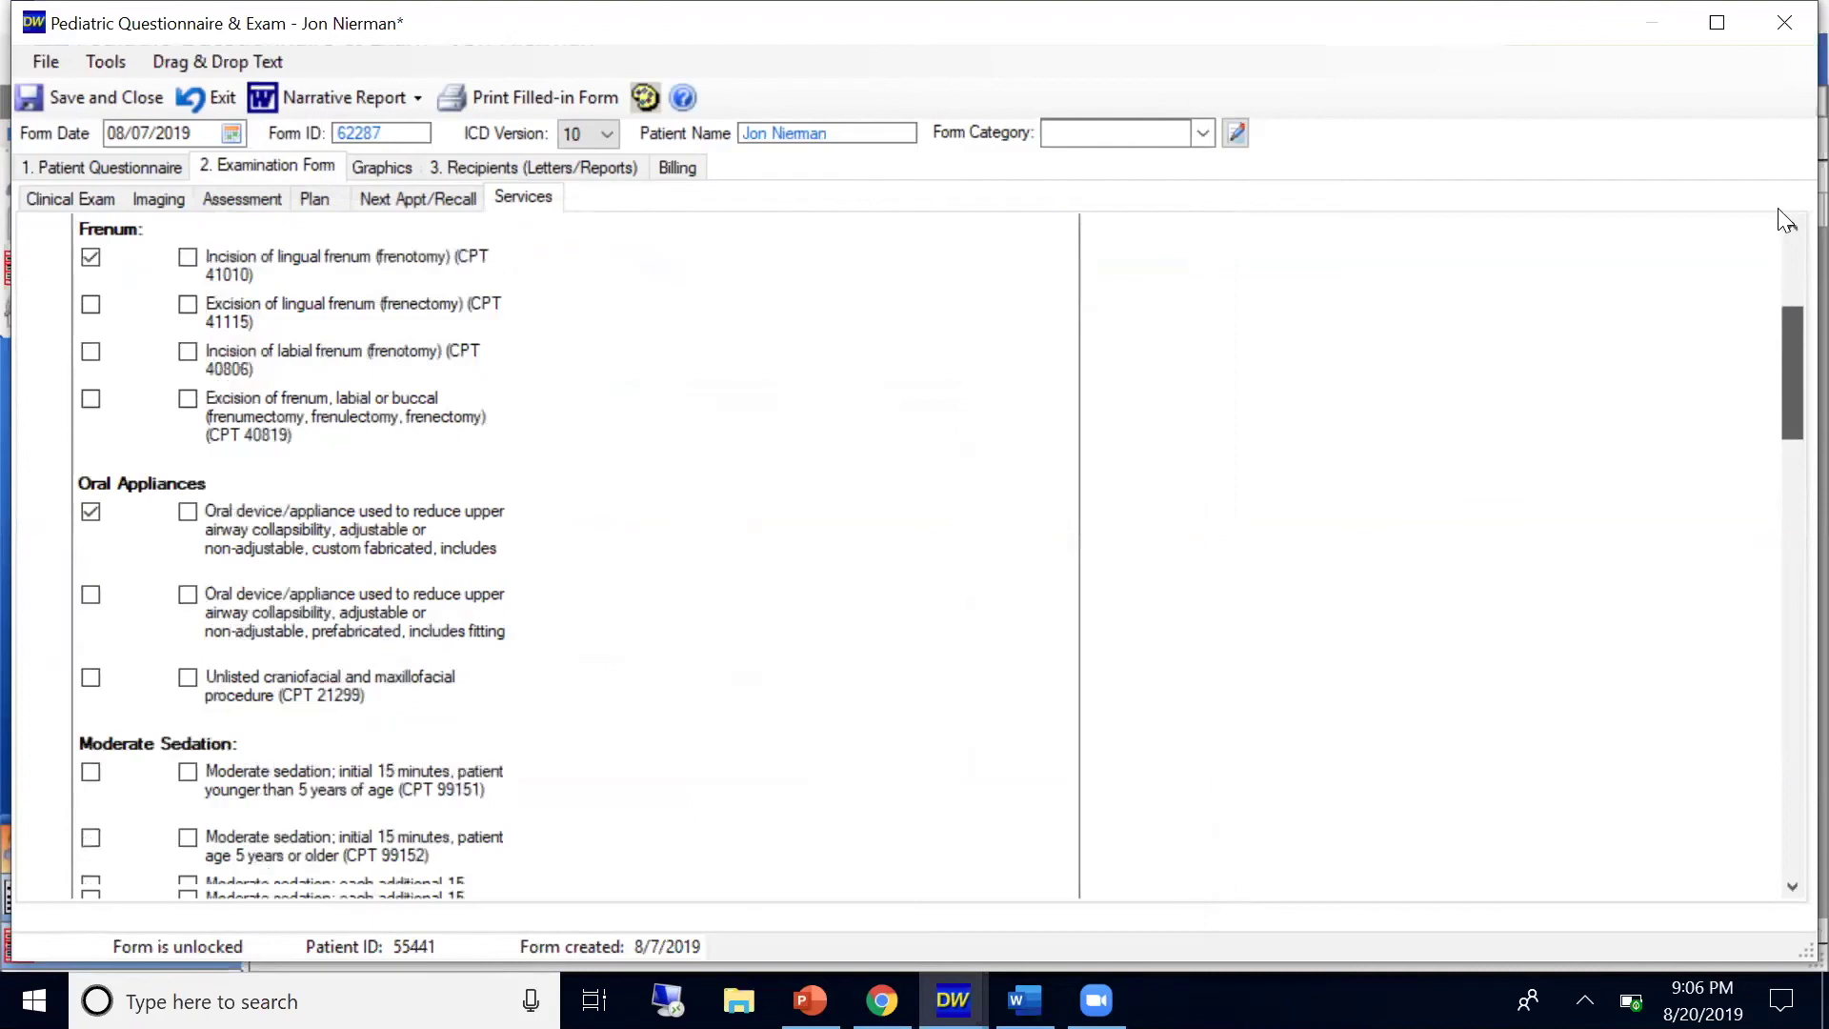
{"action": "scroll", "coordinate": [1785, 221], "scroll_direction": "up", "scroll_amount": 2}
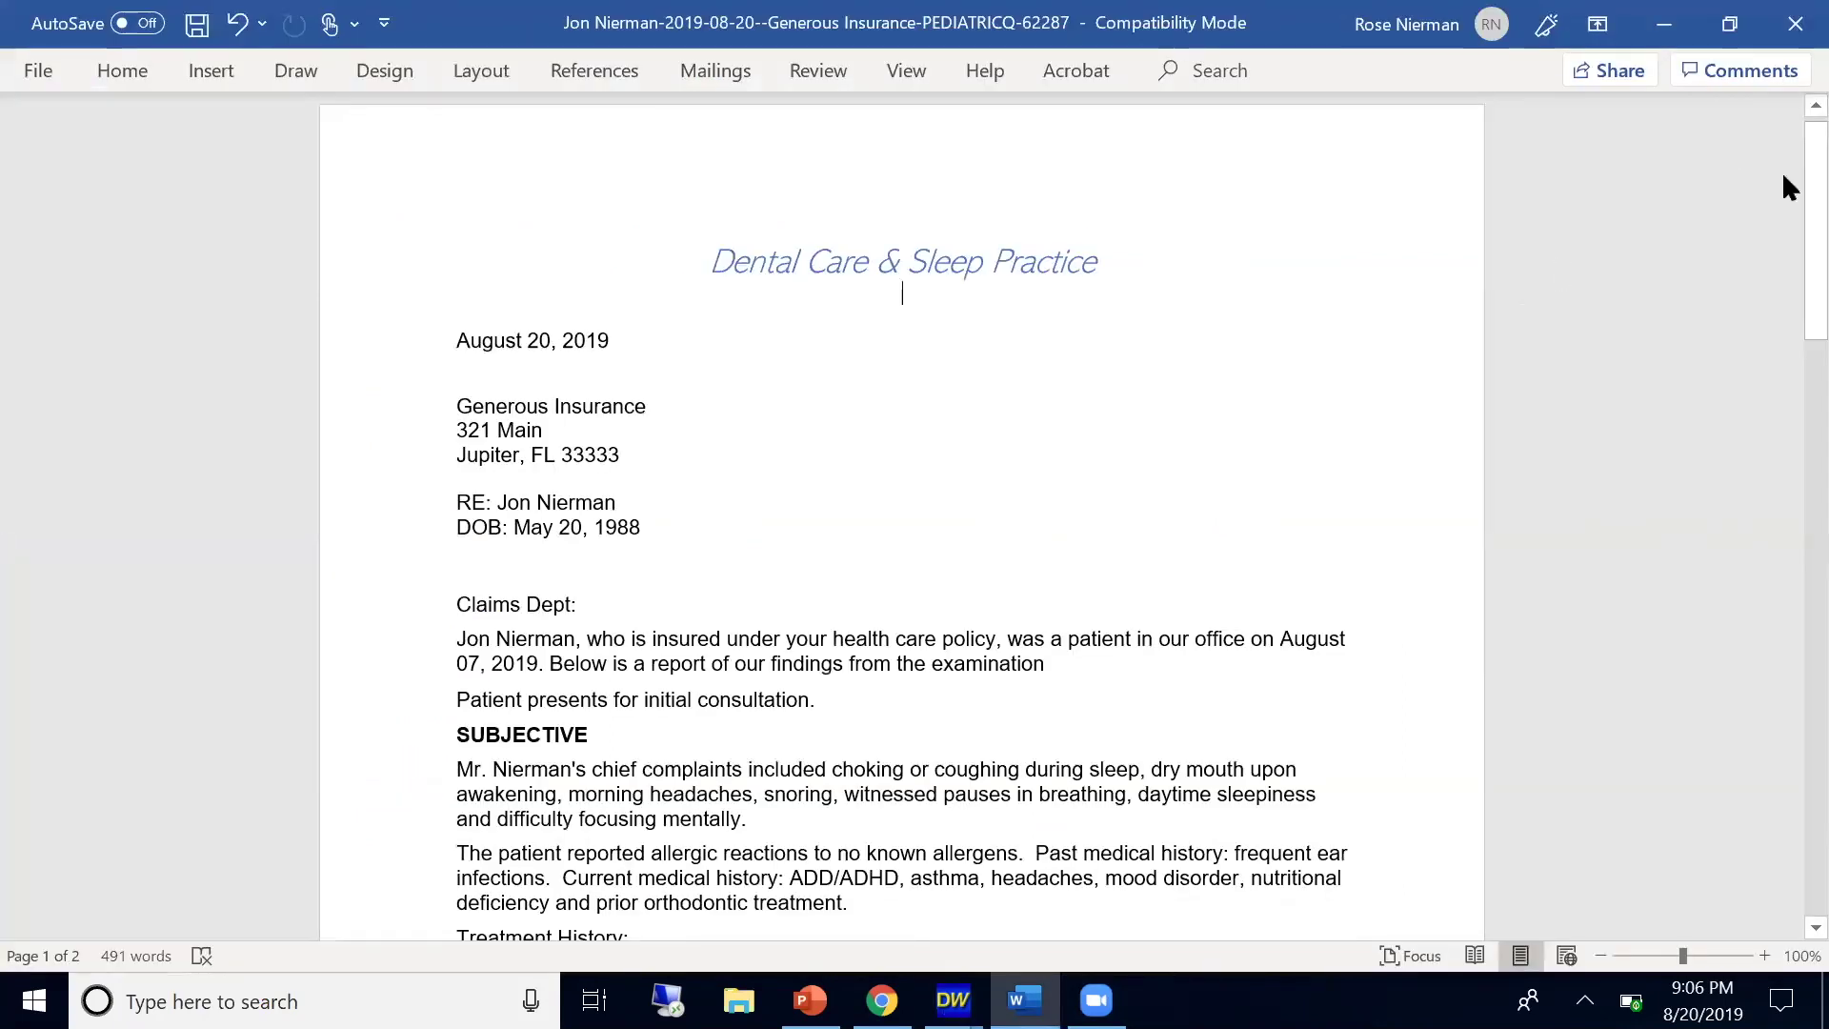
Read the first page of the insurance narrative report, covering chief complaints, medical and treatment history, and the feeding, speech and pediatric sleep questionnaires
{"action": "scroll", "coordinate": [1782, 212], "scroll_direction": "down", "scroll_amount": 2}
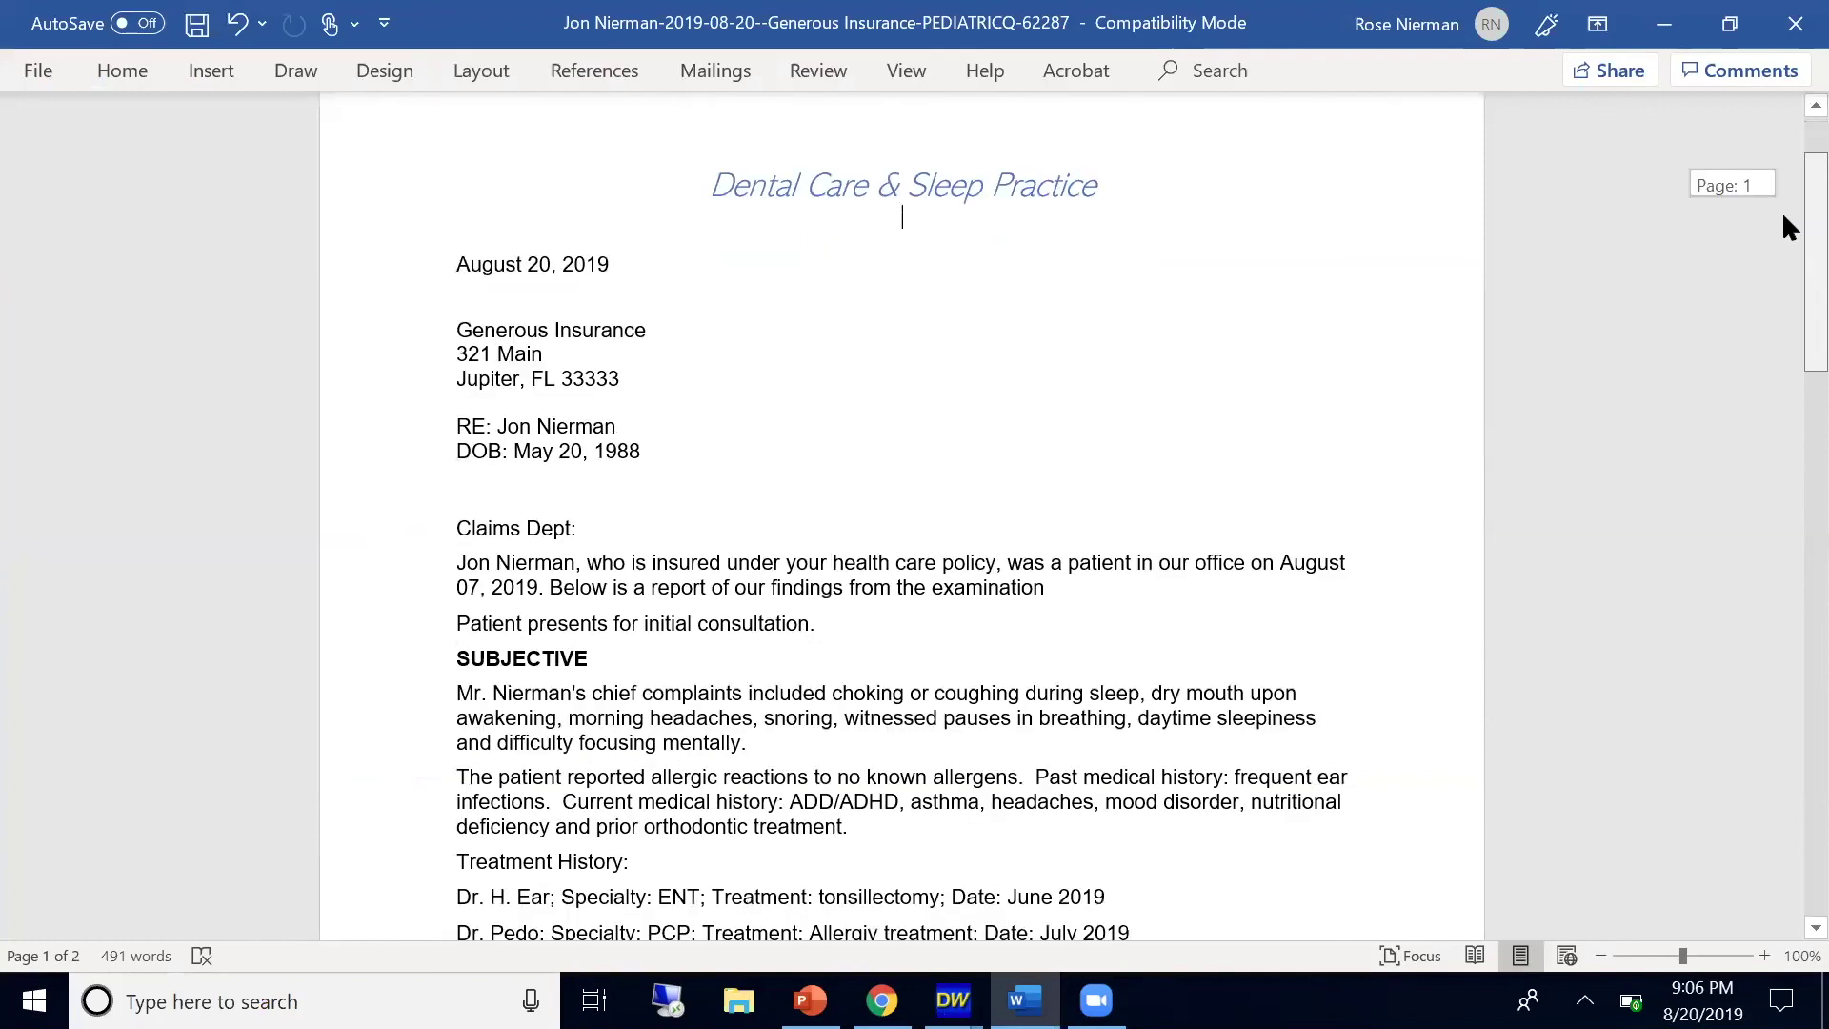
{"action": "scroll", "coordinate": [1783, 246], "scroll_direction": "down", "scroll_amount": 1}
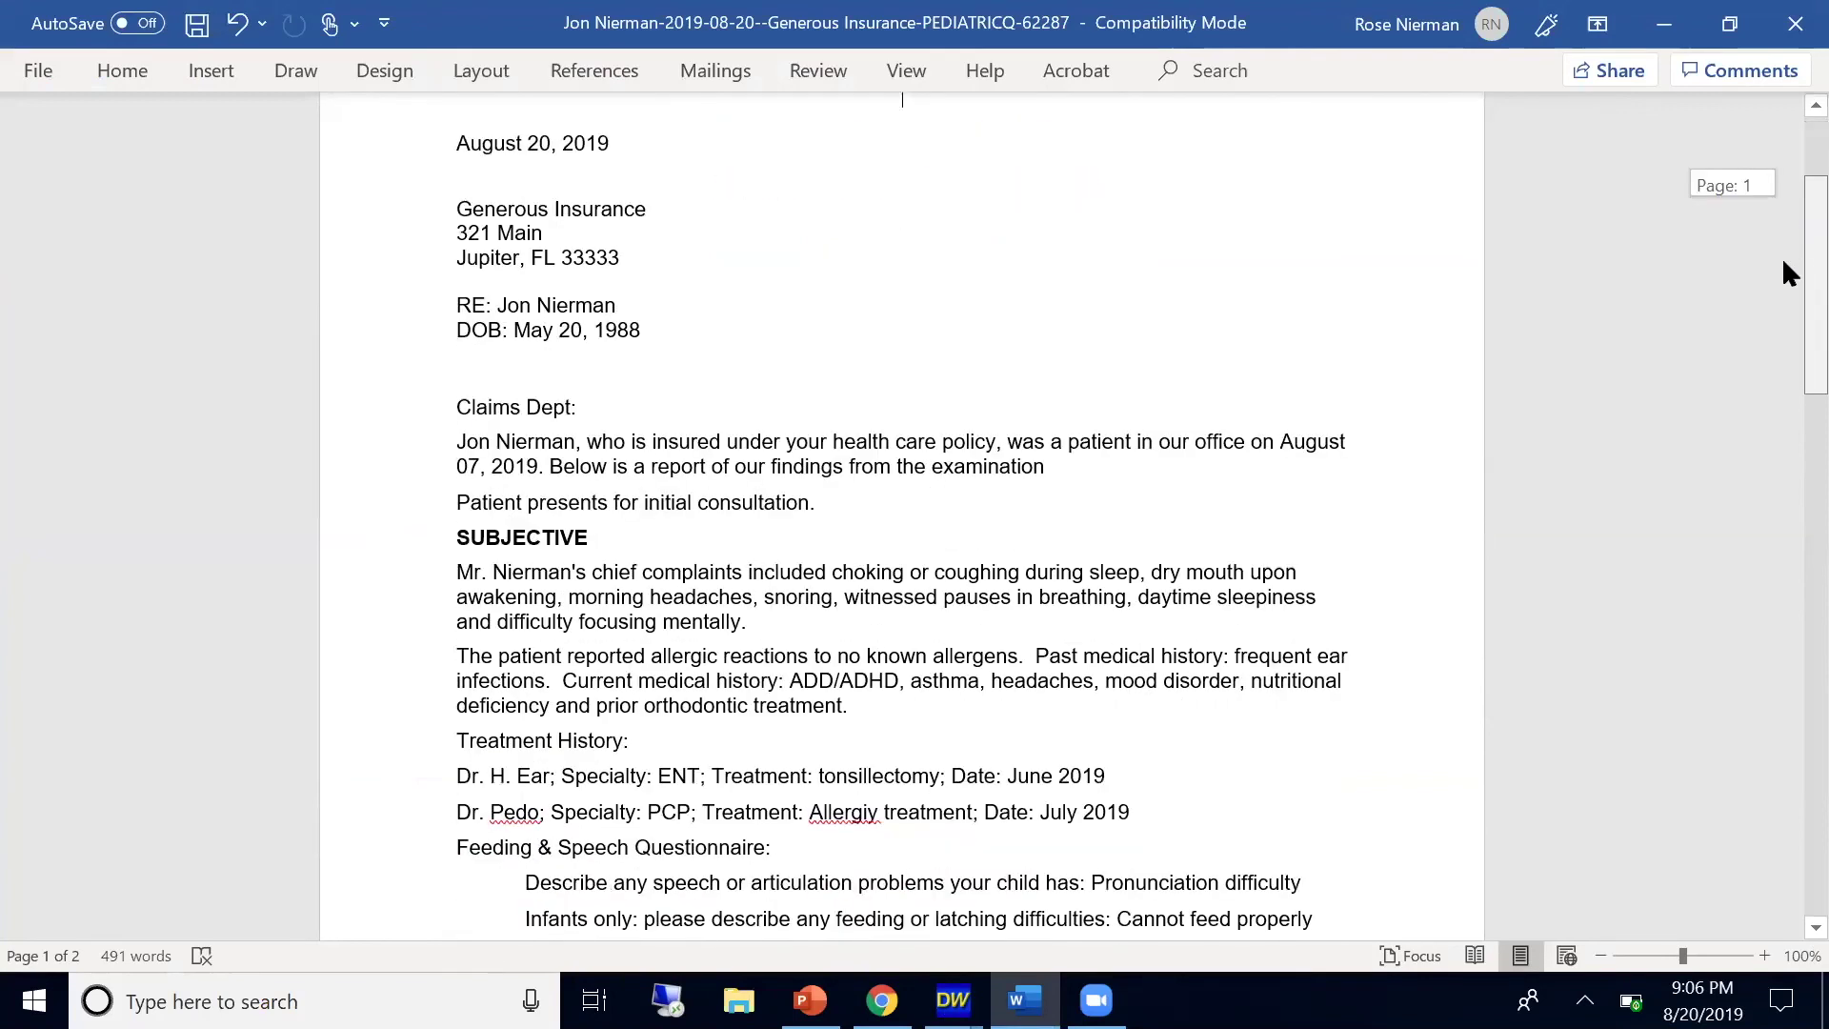
{"action": "scroll", "coordinate": [1785, 262], "scroll_direction": "down", "scroll_amount": 2}
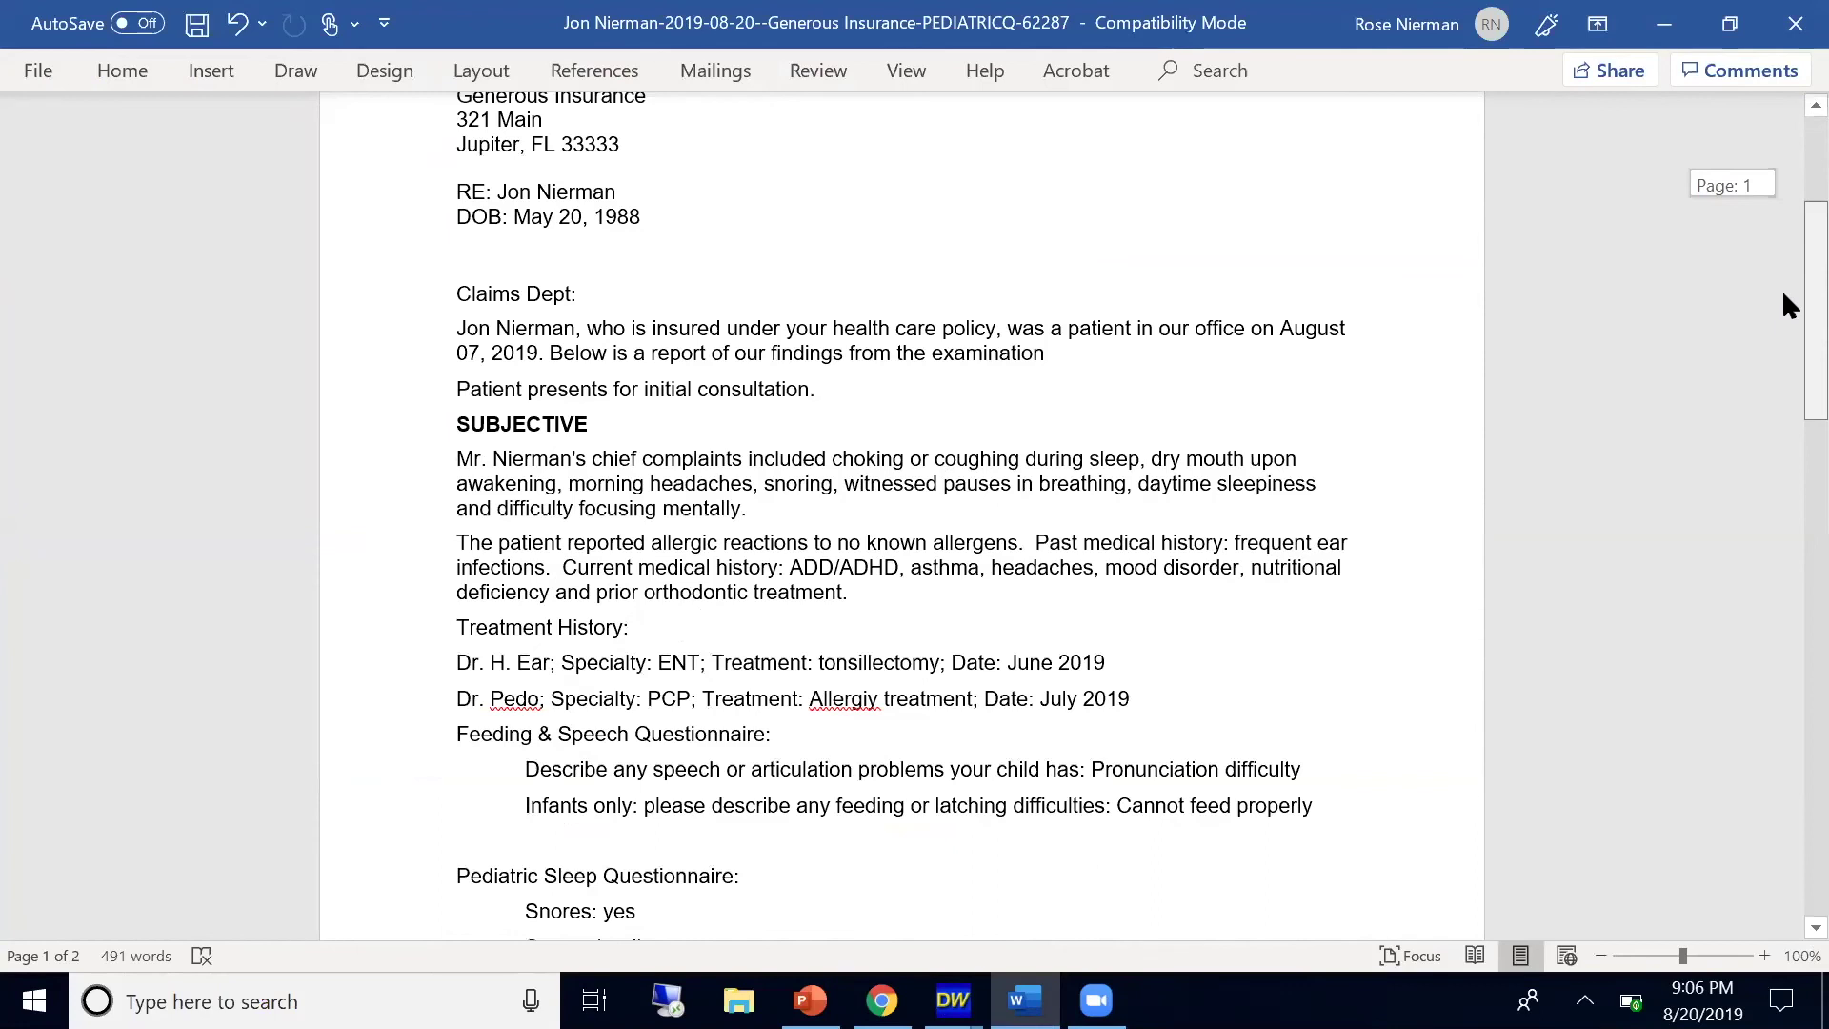
{"action": "scroll", "coordinate": [1783, 296], "scroll_direction": "down", "scroll_amount": 2}
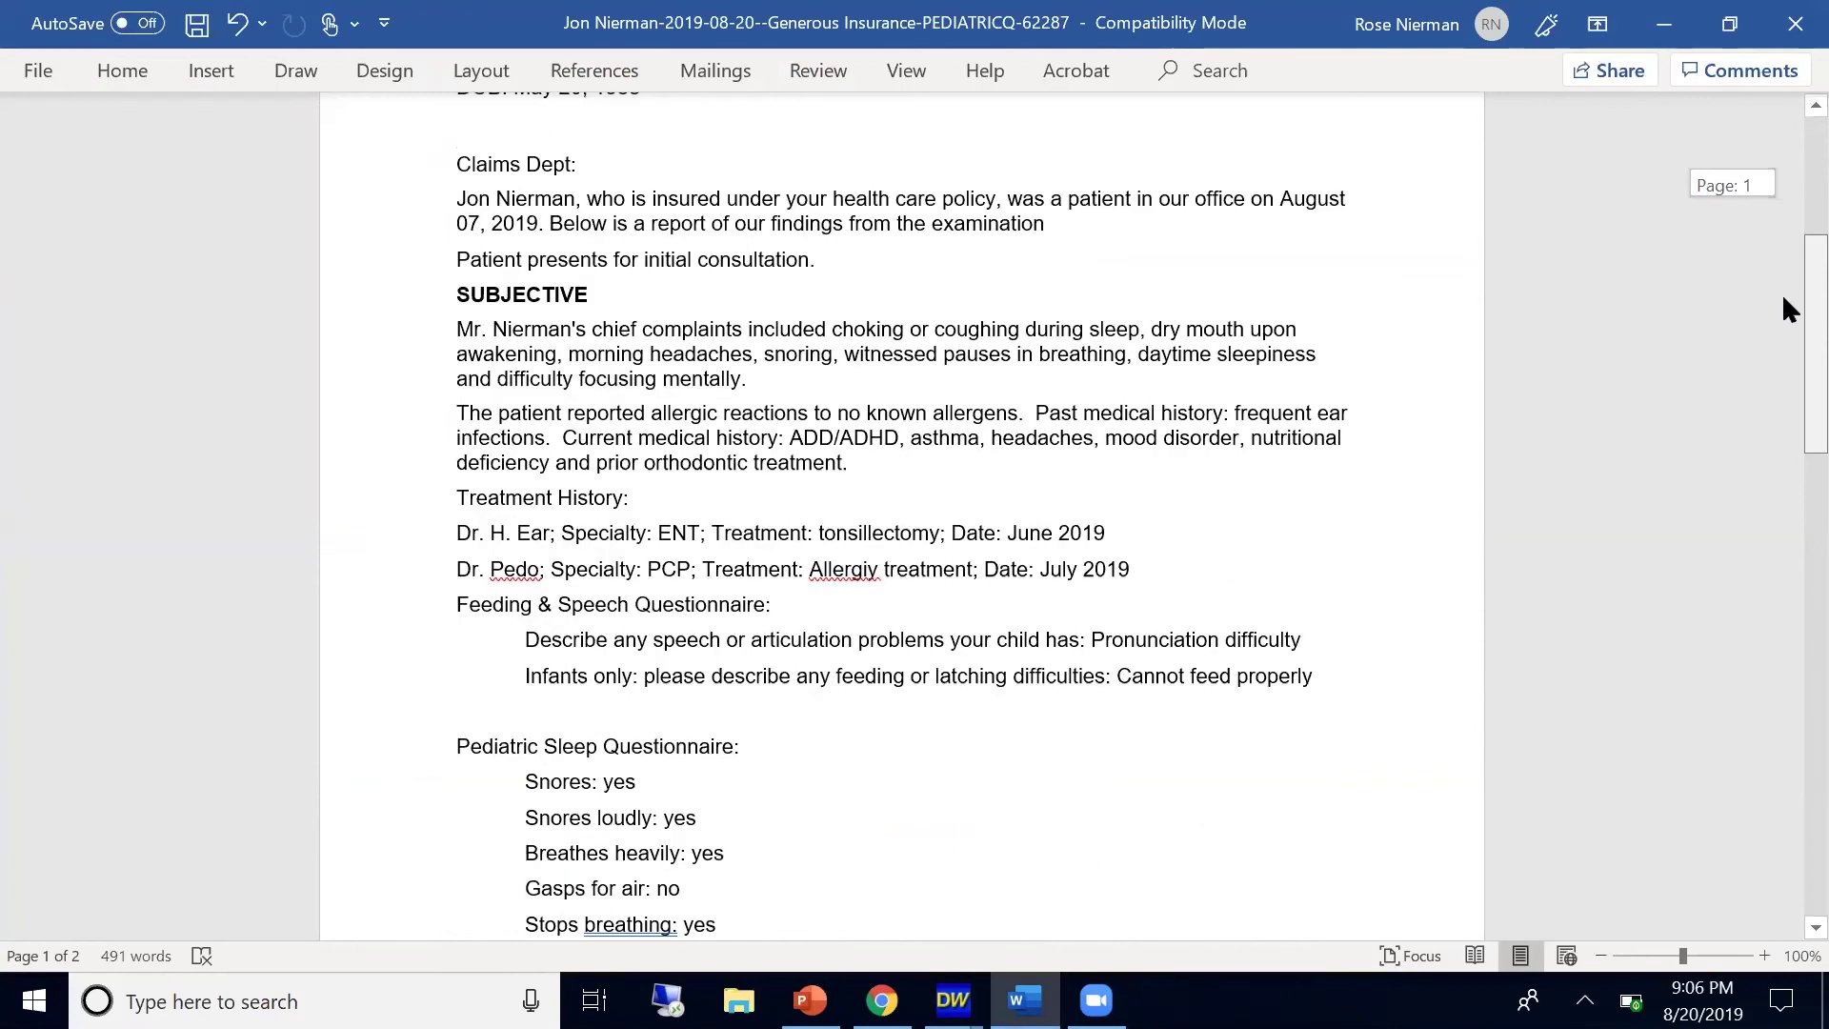
{"action": "scroll", "coordinate": [1784, 298], "scroll_direction": "down", "scroll_amount": 1}
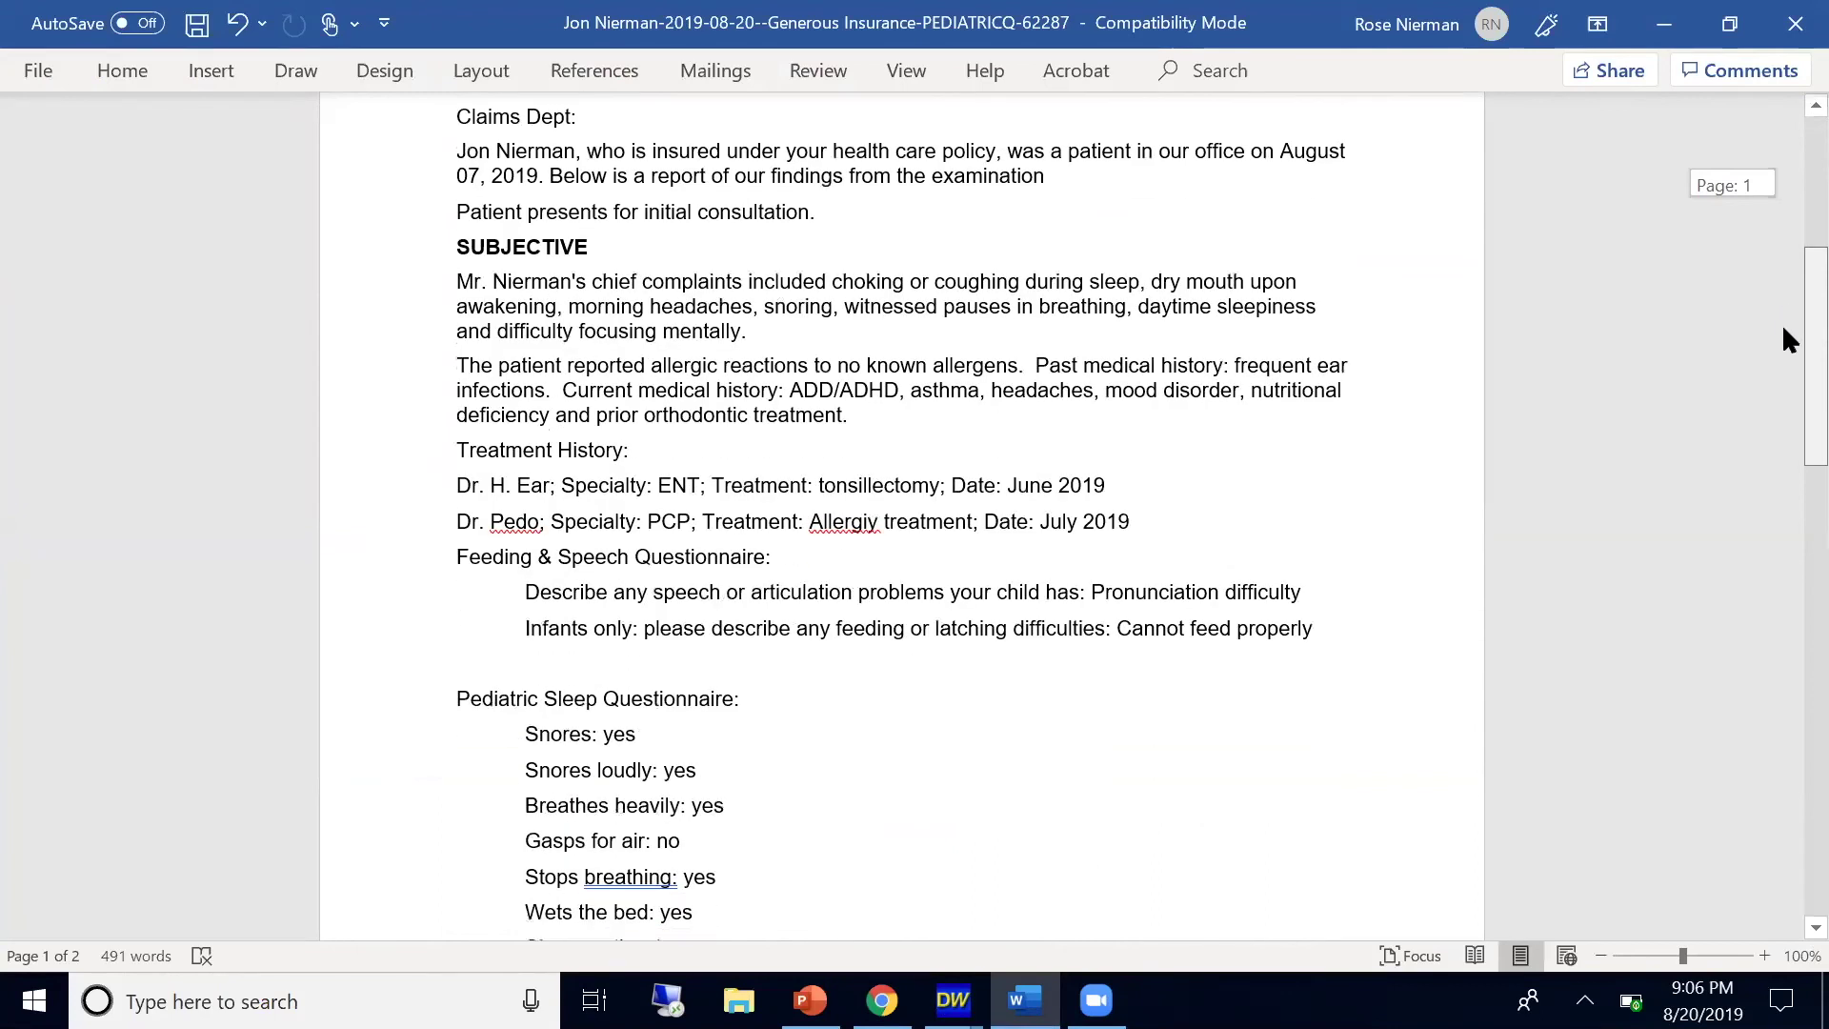
{"action": "scroll", "coordinate": [1784, 330], "scroll_direction": "down", "scroll_amount": 2}
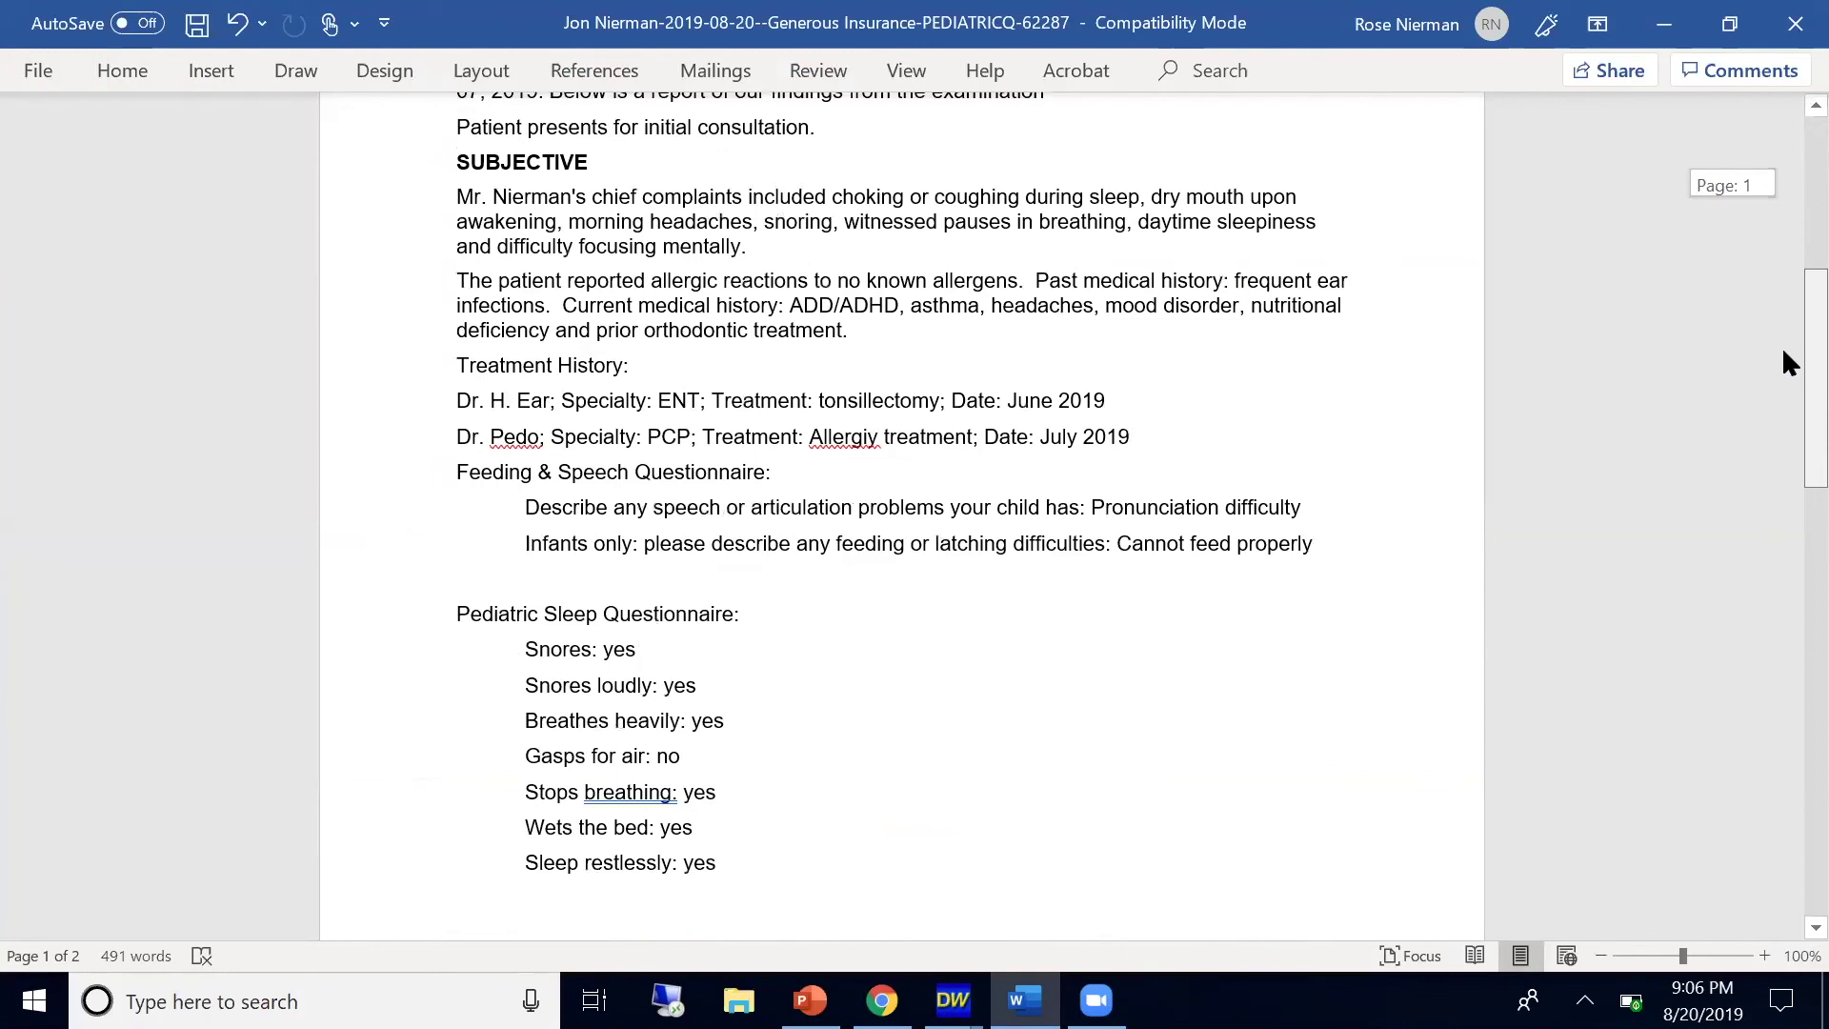
{"action": "scroll", "coordinate": [1784, 351], "scroll_direction": "down", "scroll_amount": 1}
{"action": "scroll", "coordinate": [1784, 336], "scroll_direction": "down", "scroll_amount": 1}
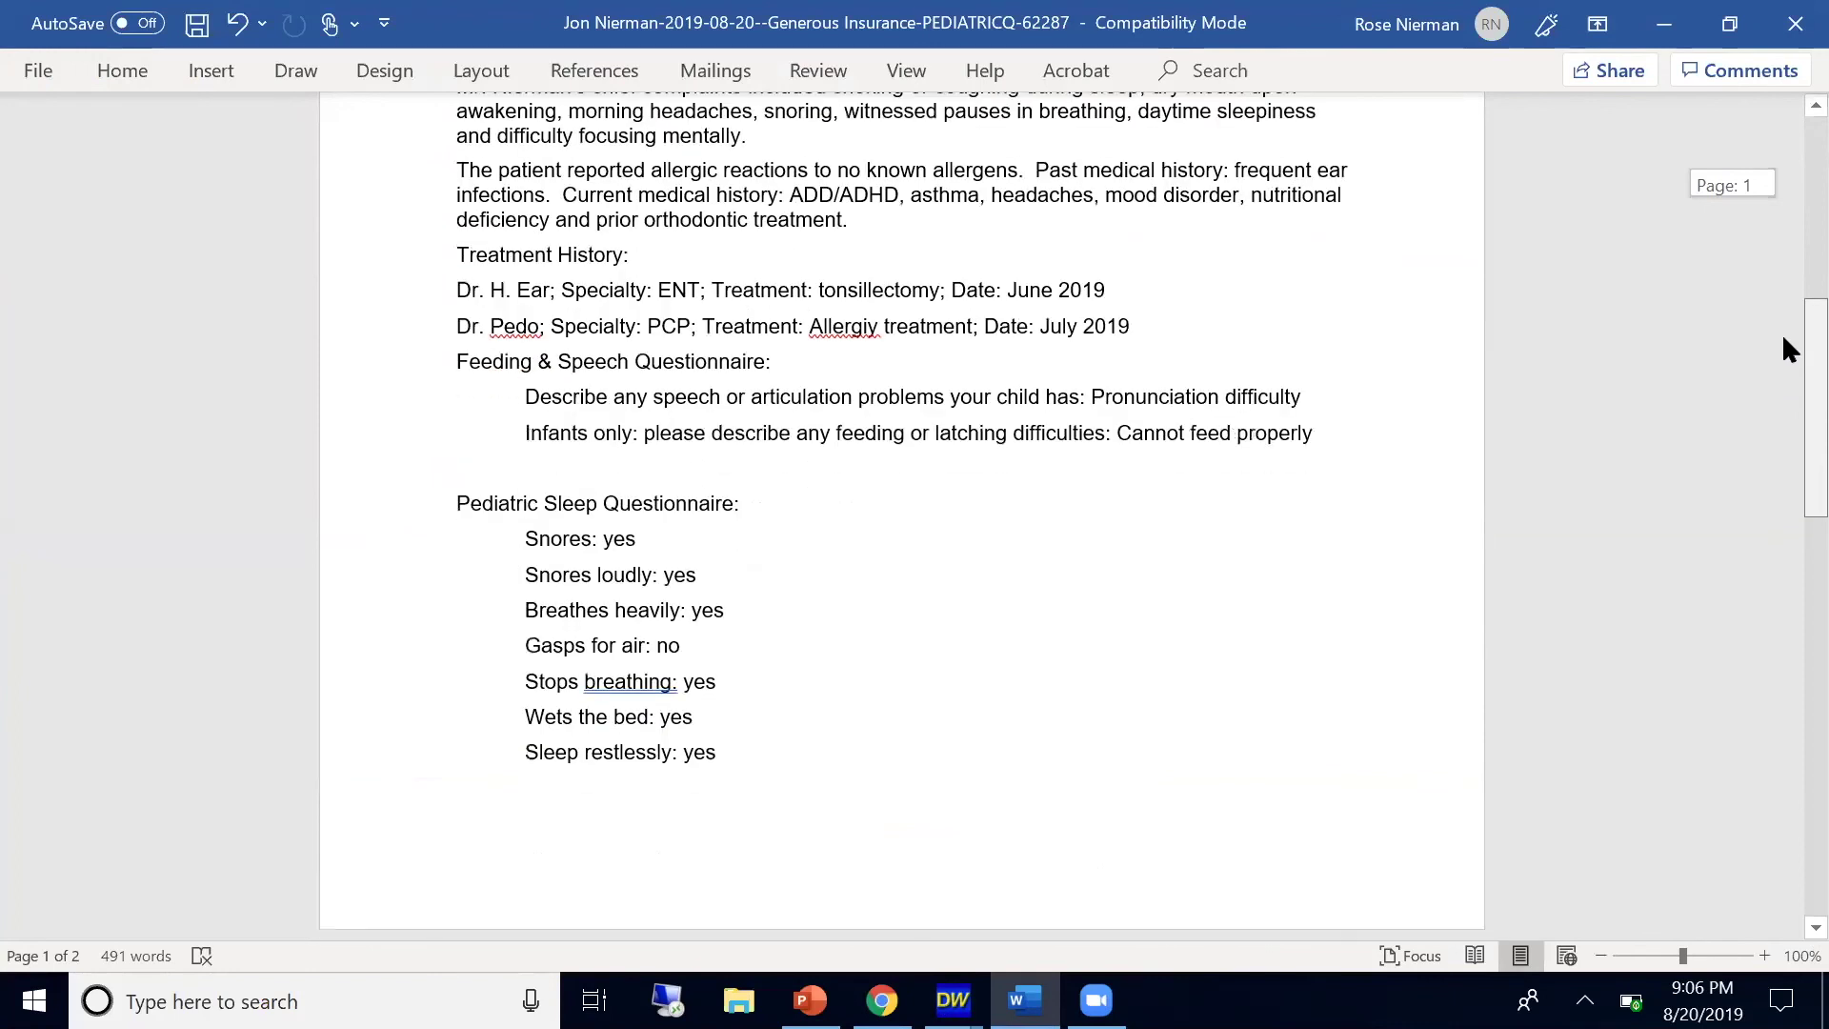
{"action": "scroll", "coordinate": [1783, 381], "scroll_direction": "up", "scroll_amount": 1}
Review the second page of the report, from the remaining sleep answers through the OBJECTIVE, ASSESSMENT and PLAN sections to the signature
{"action": "scroll", "coordinate": [1783, 514], "scroll_direction": "down", "scroll_amount": 8}
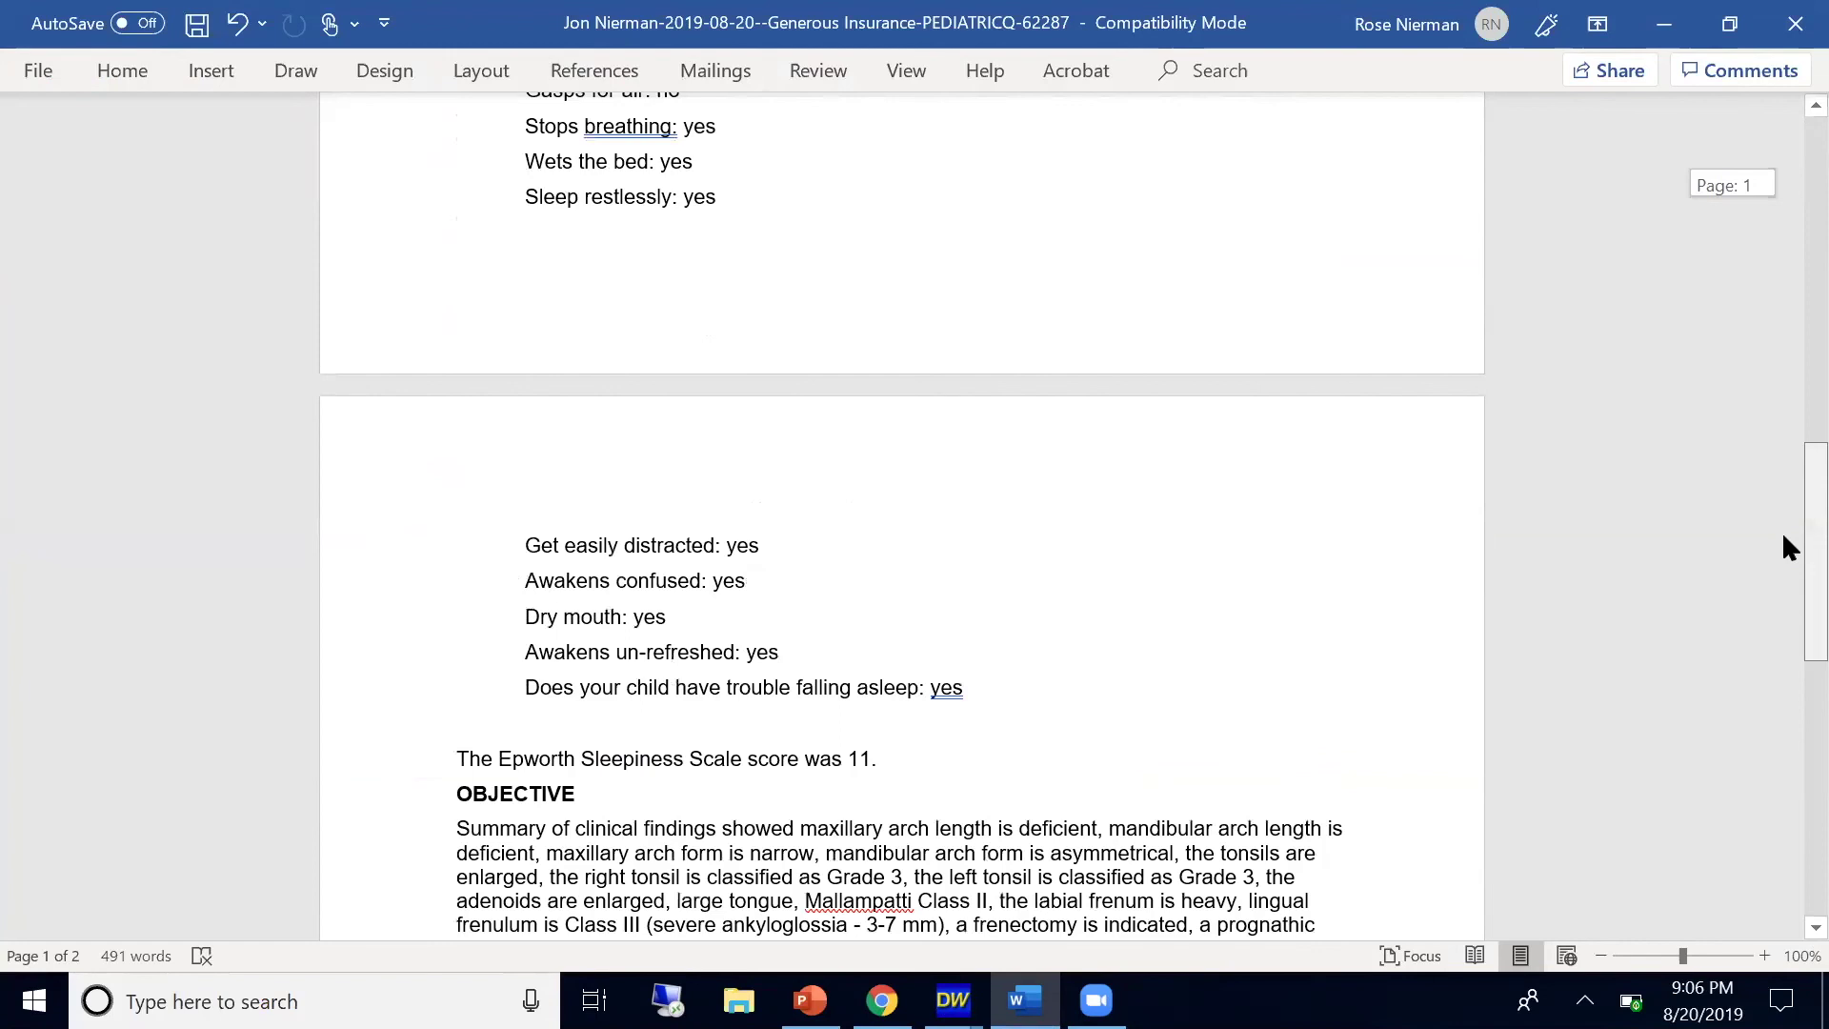
{"action": "scroll", "coordinate": [1785, 575], "scroll_direction": "down", "scroll_amount": 3}
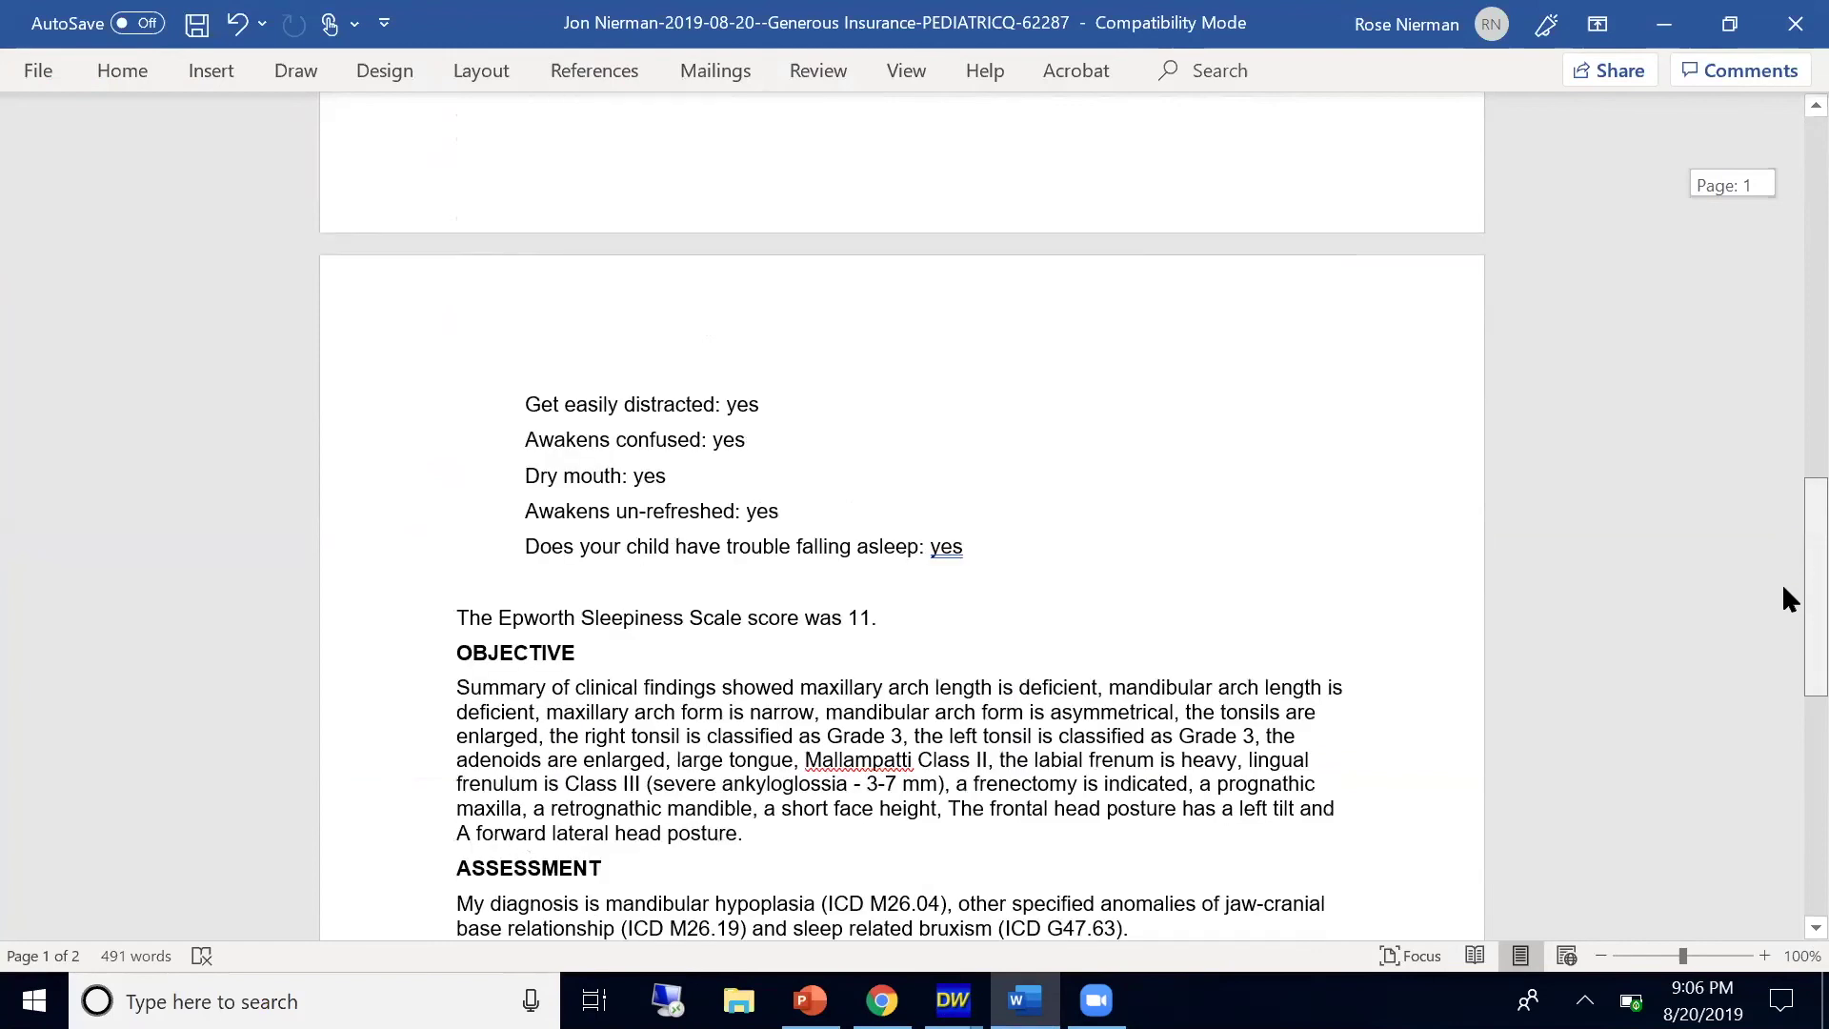
{"action": "scroll", "coordinate": [1784, 600], "scroll_direction": "down", "scroll_amount": 4}
{"action": "scroll", "coordinate": [1783, 658], "scroll_direction": "down", "scroll_amount": 3}
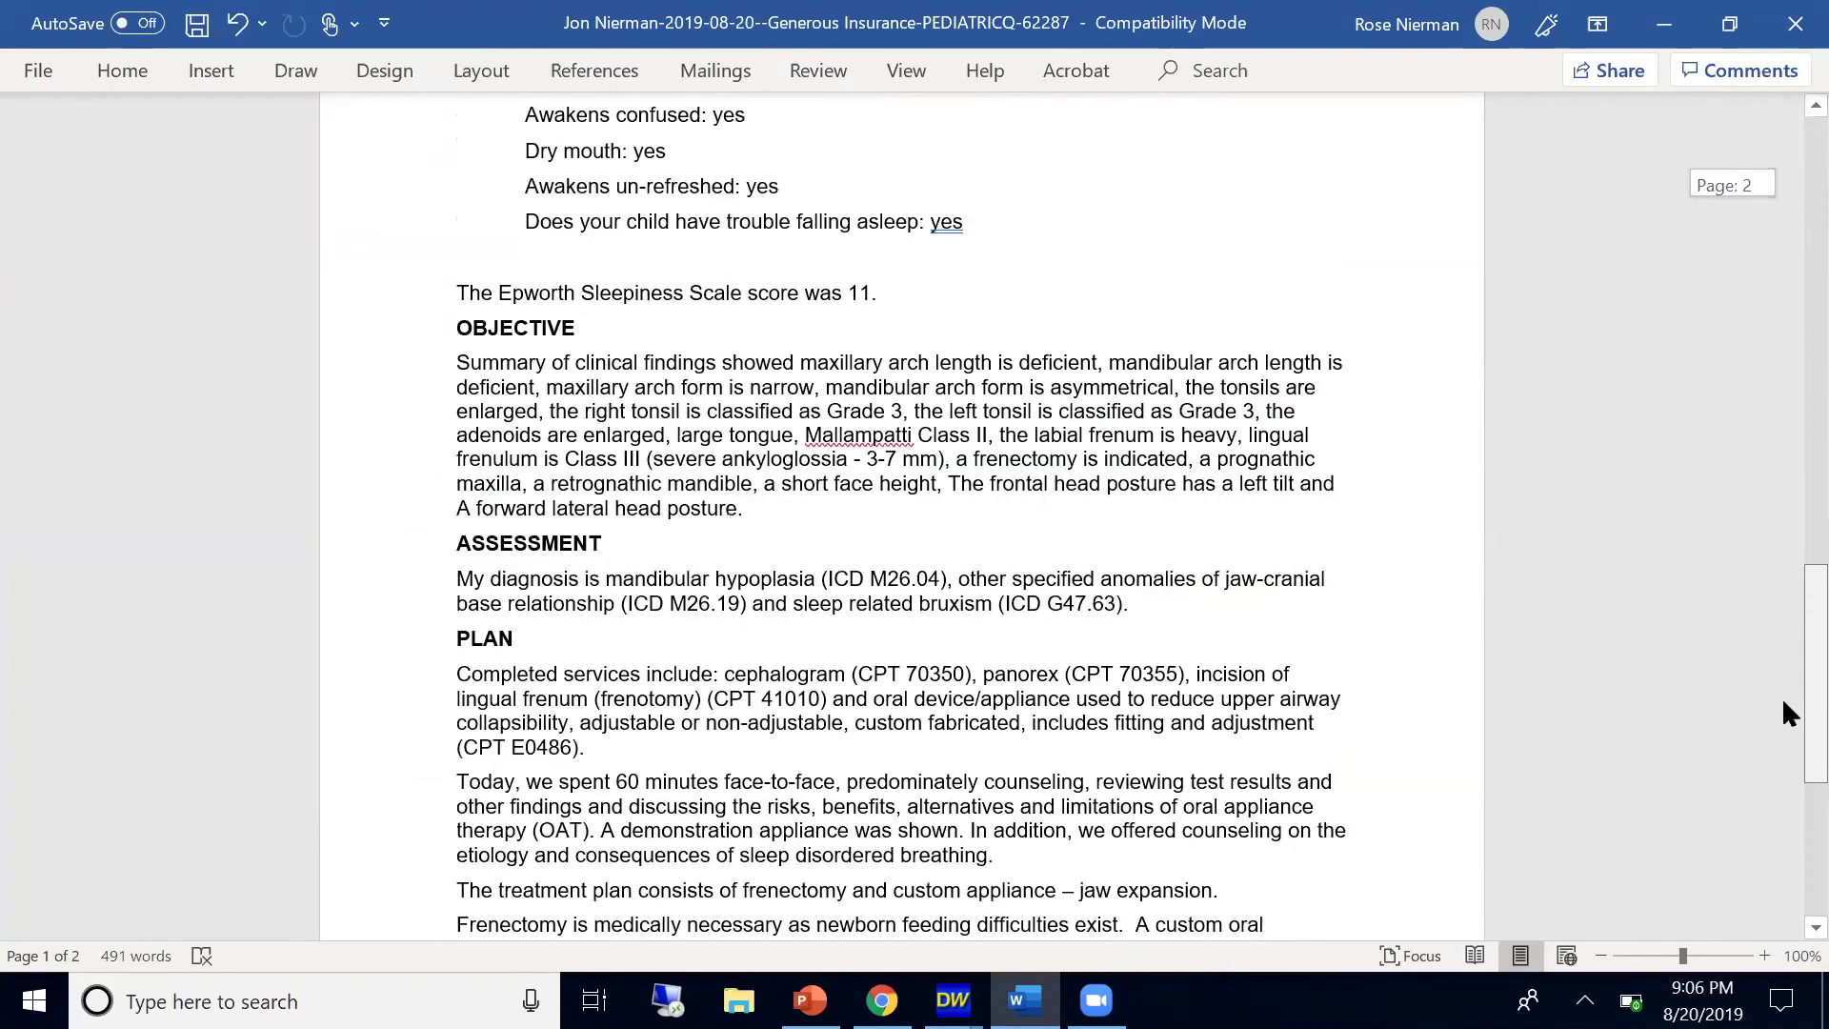
{"action": "scroll", "coordinate": [1784, 710], "scroll_direction": "down", "scroll_amount": 6}
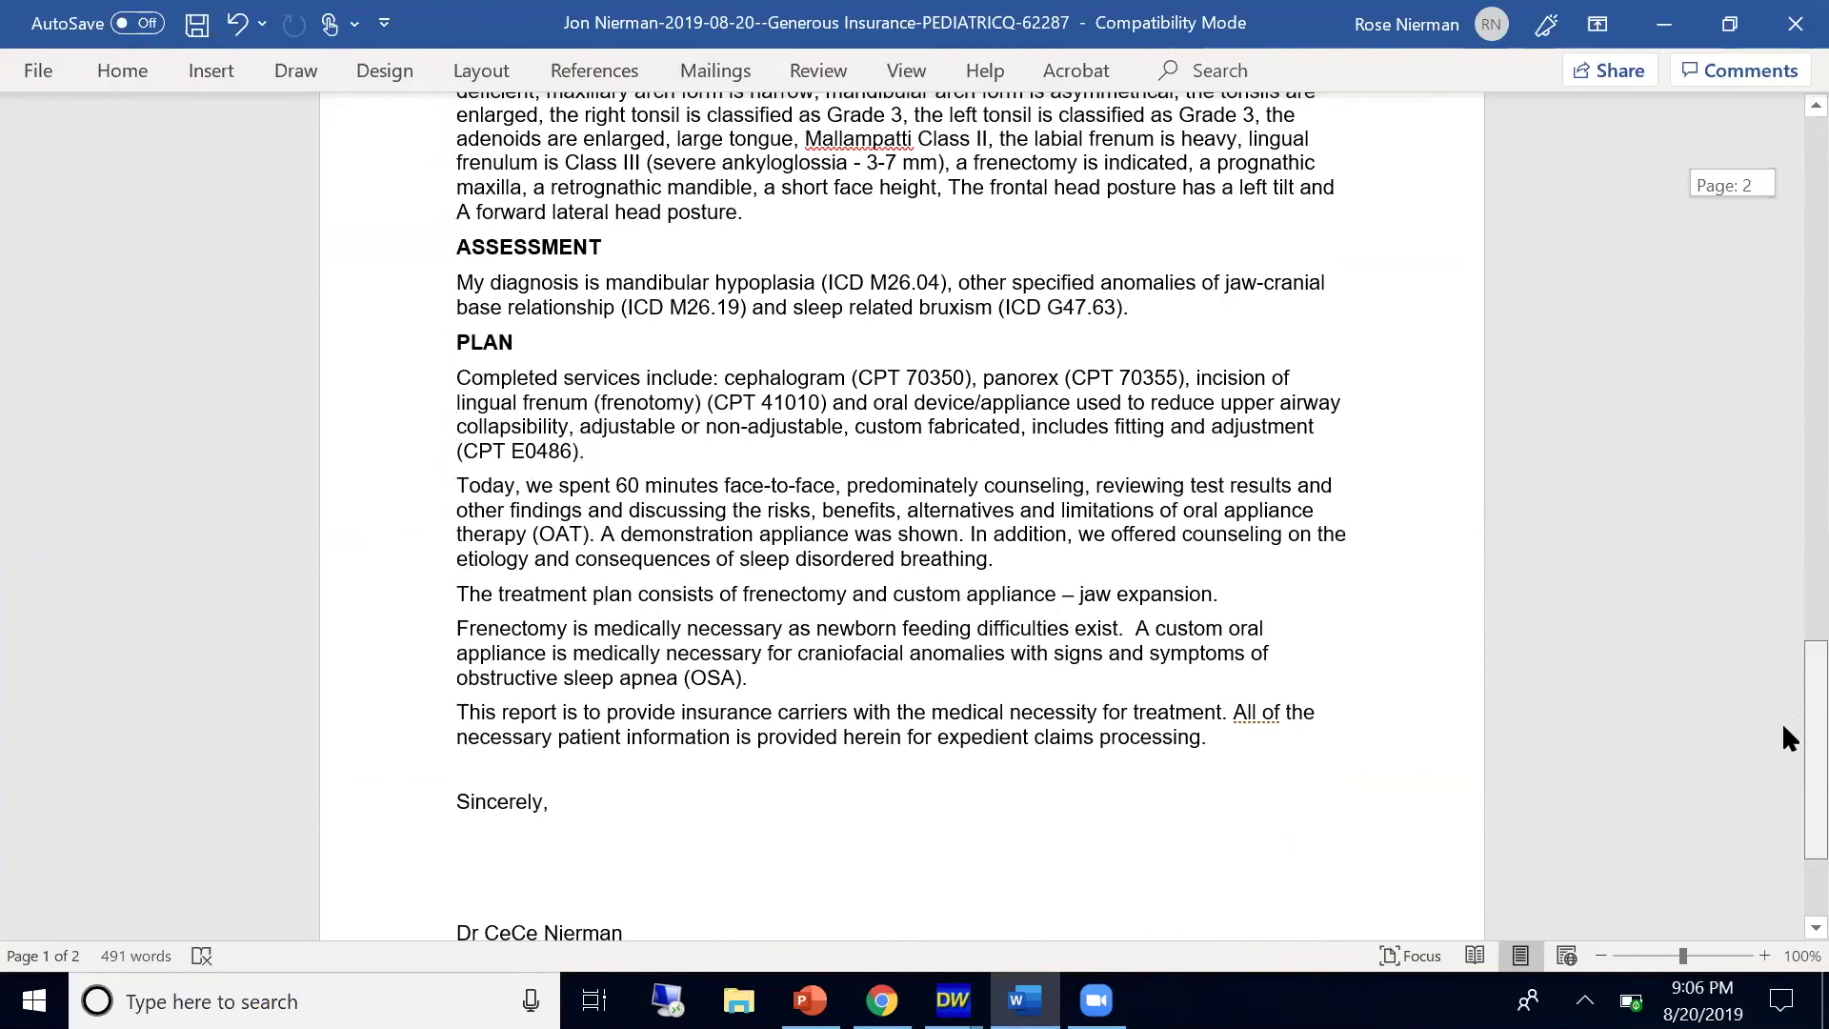
{"action": "scroll", "coordinate": [1783, 727], "scroll_direction": "down", "scroll_amount": 2}
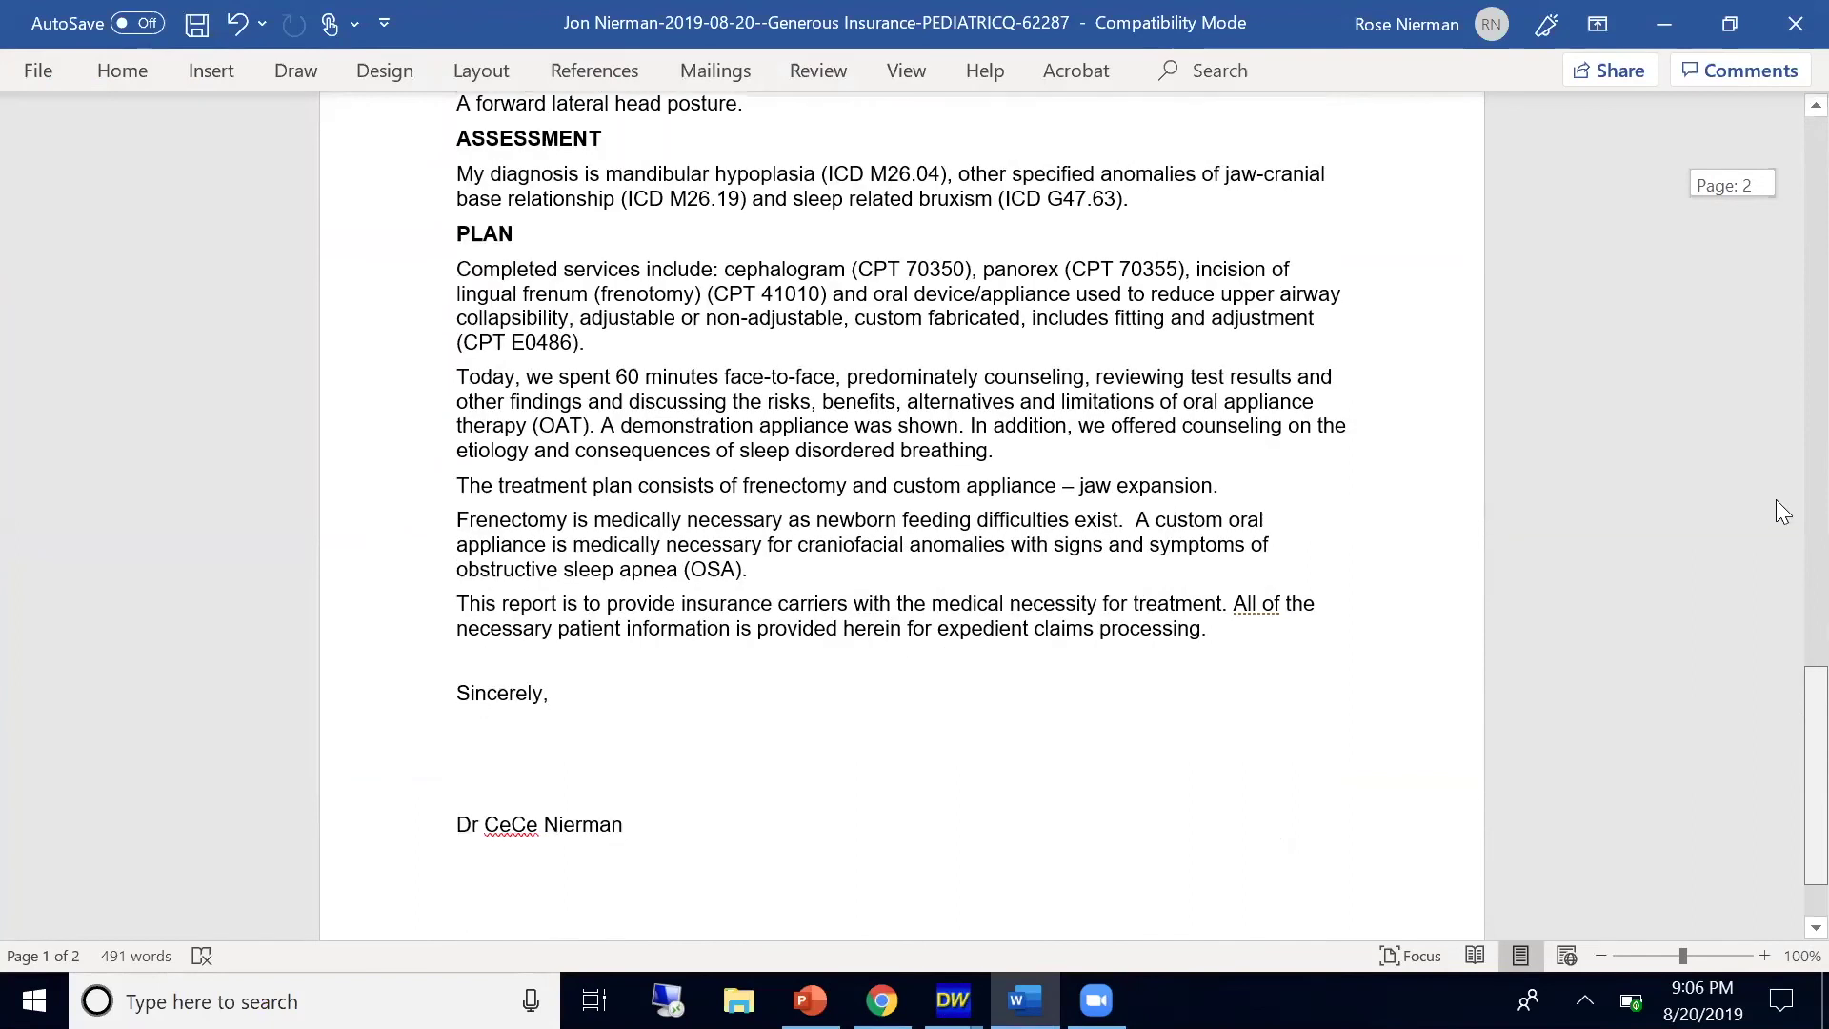
Return to the Pediatric Sleep Questionnaire and select the "Stops breathing" and "Wets the bed" lines to point them out
{"action": "scroll", "coordinate": [1776, 496], "scroll_direction": "up", "scroll_amount": 18}
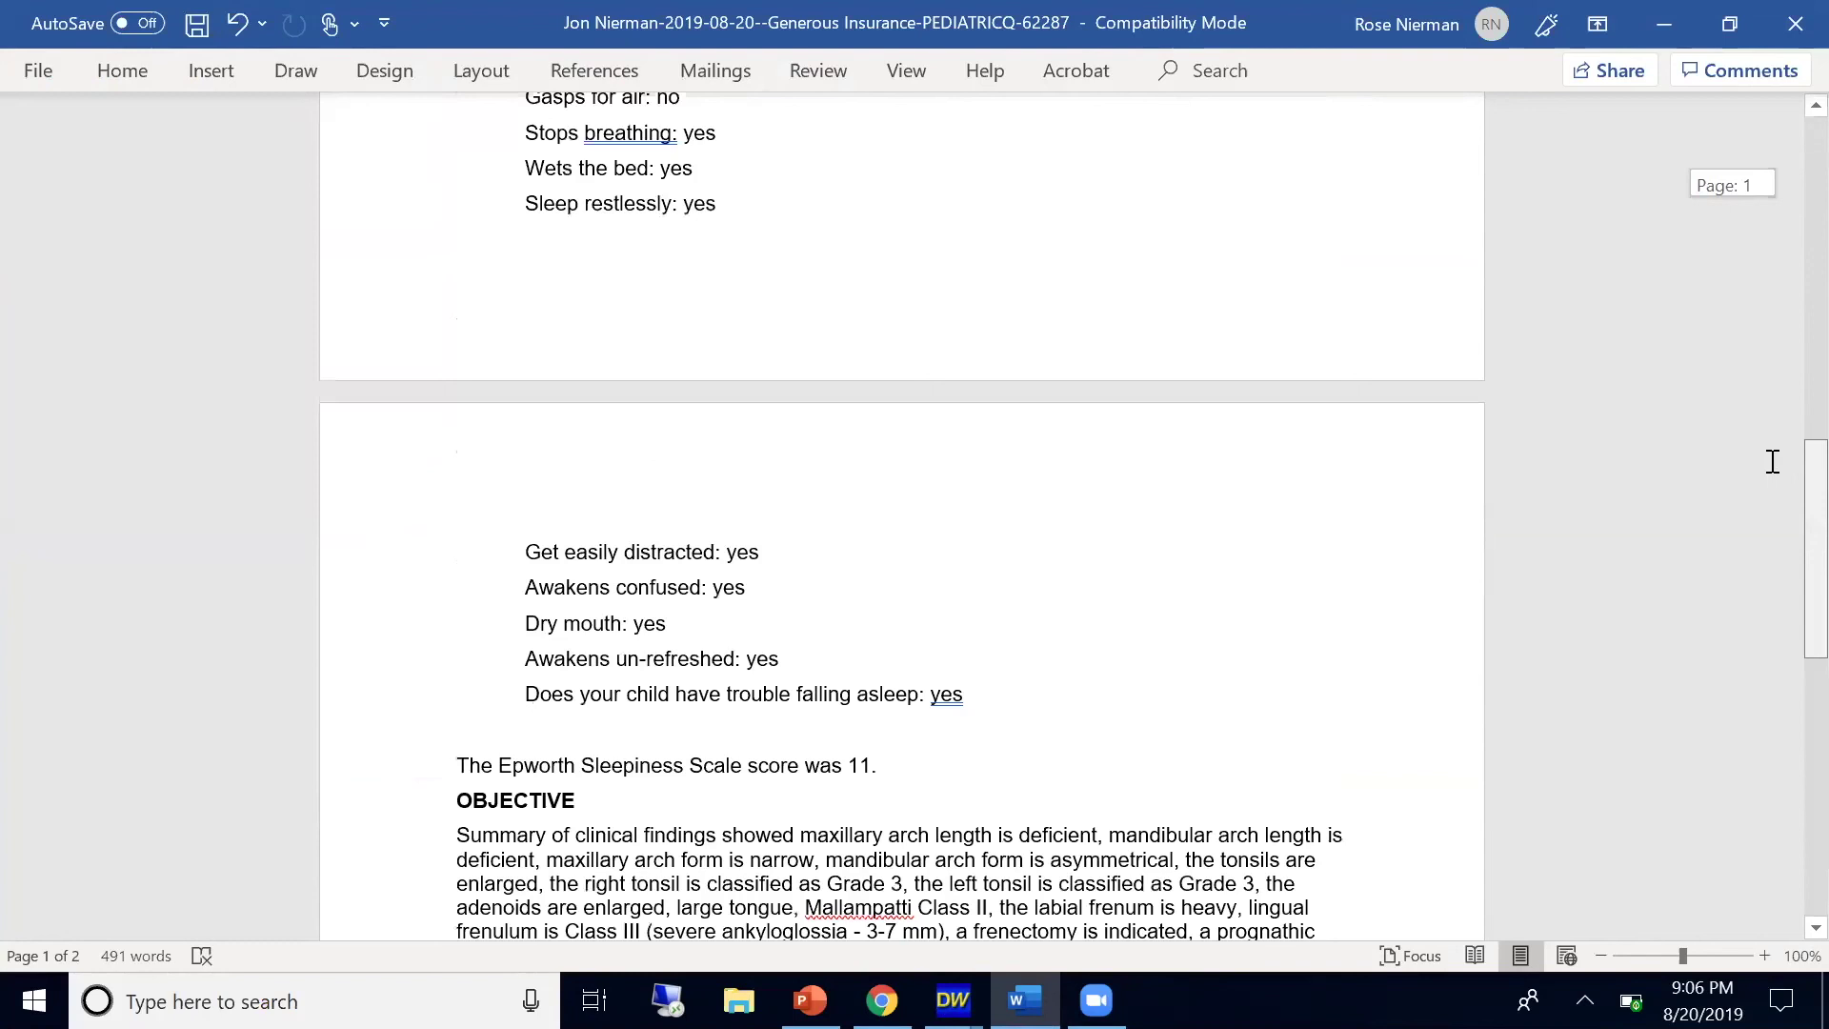
{"action": "scroll", "coordinate": [1772, 462], "scroll_direction": "up", "scroll_amount": 3}
{"action": "left_click", "coordinate": [508, 299]}
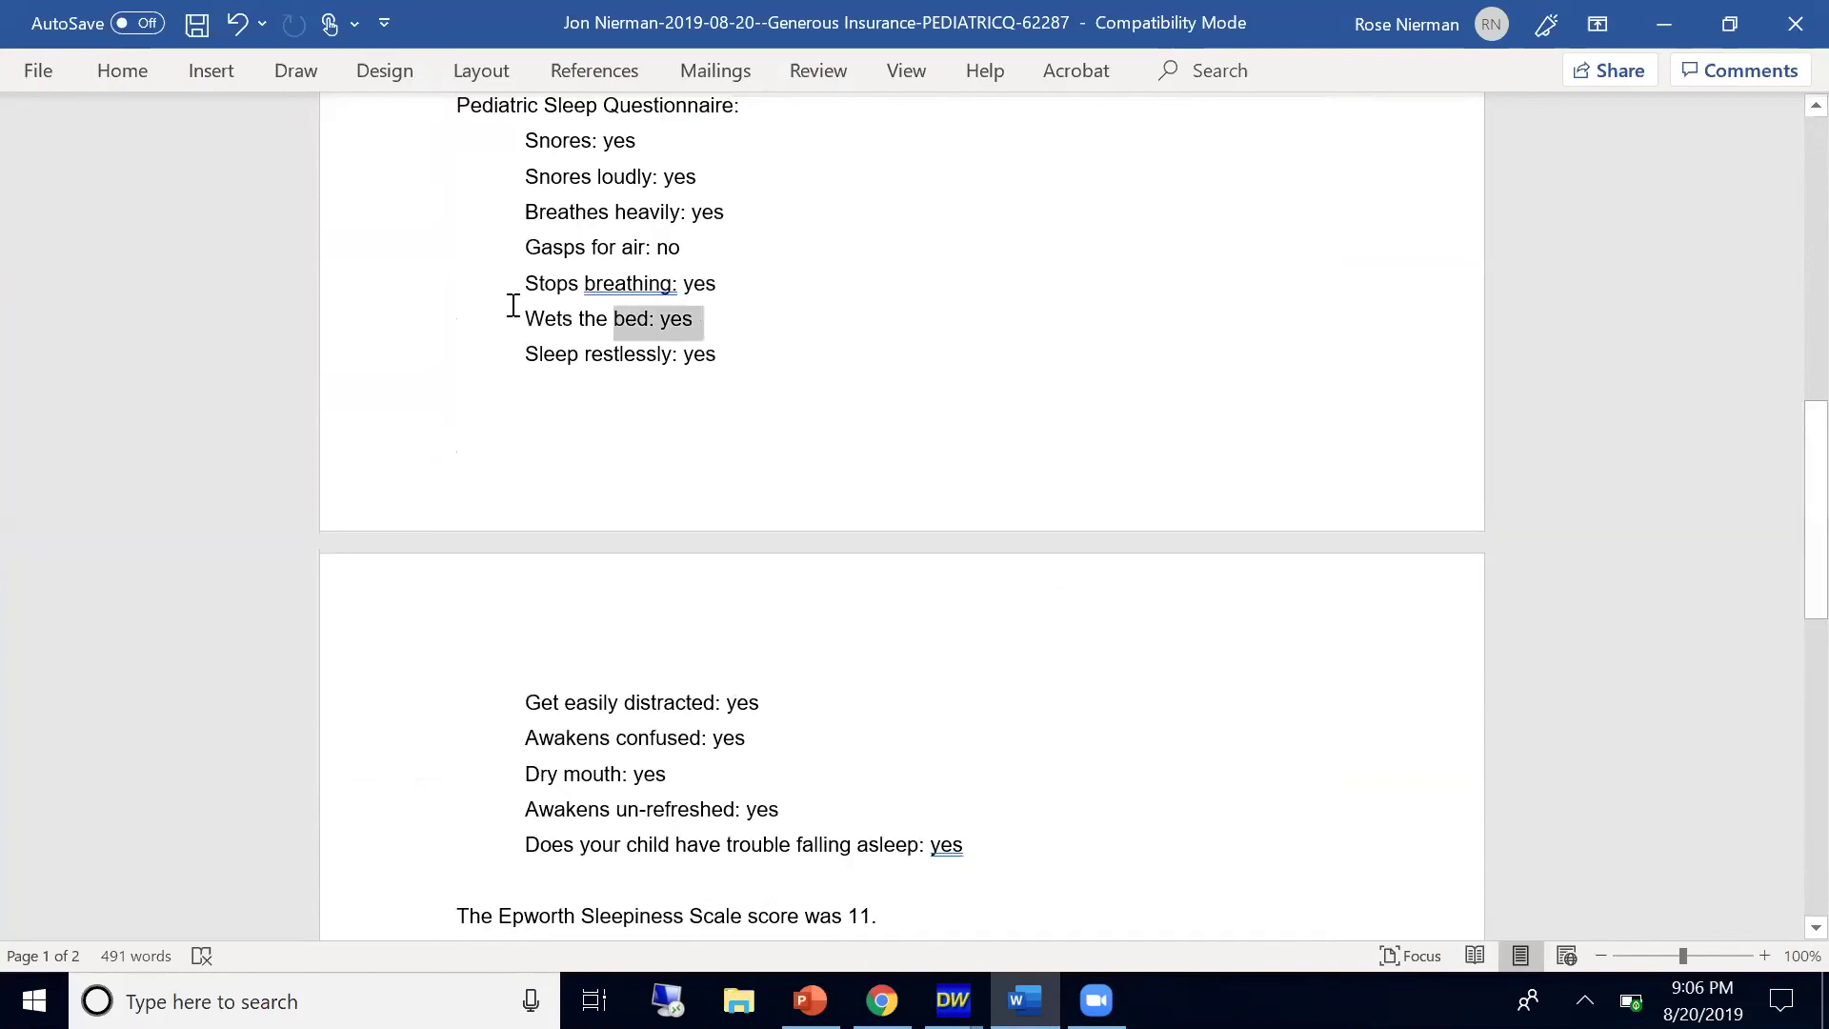
{"action": "left_click_drag", "start_coordinate": [513, 305], "coordinate": [511, 303]}
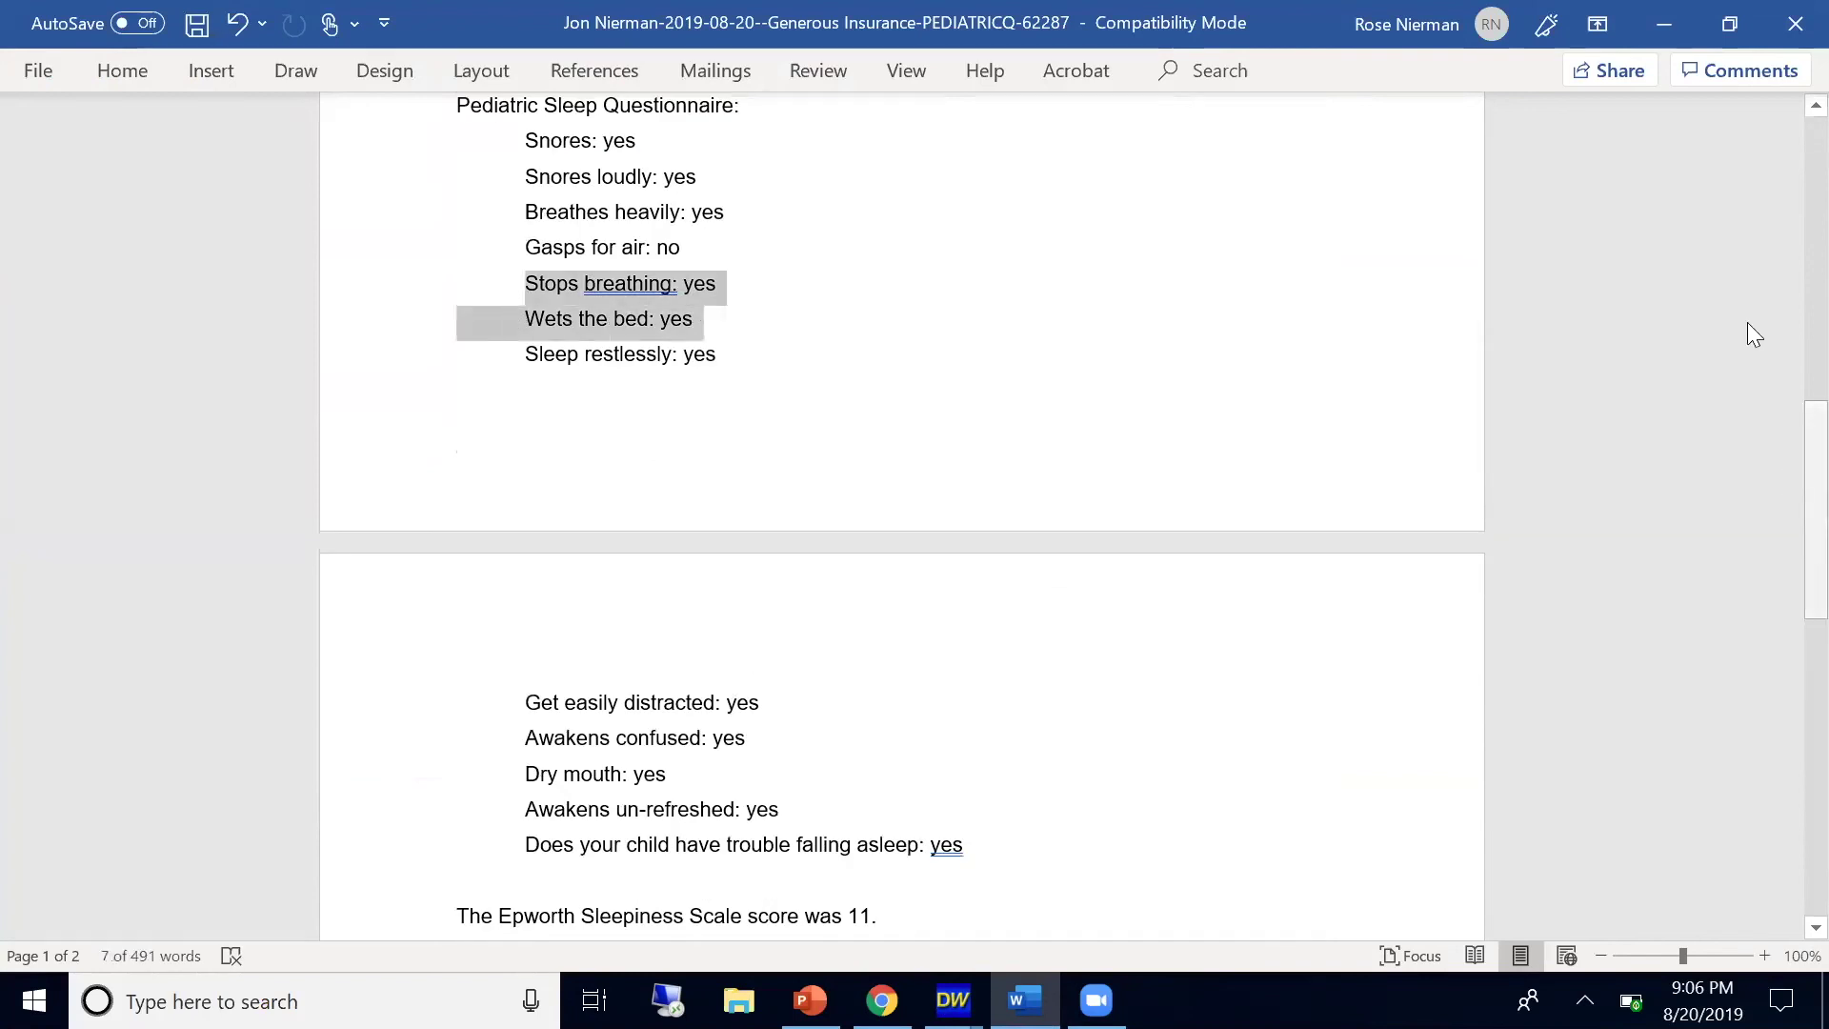
Go back to the beginning of the report and re-examine the SUBJECTIVE section through the Pediatric Sleep Questionnaire answers
{"action": "left_click_drag", "start_coordinate": [1816, 458], "coordinate": [1816, 181]}
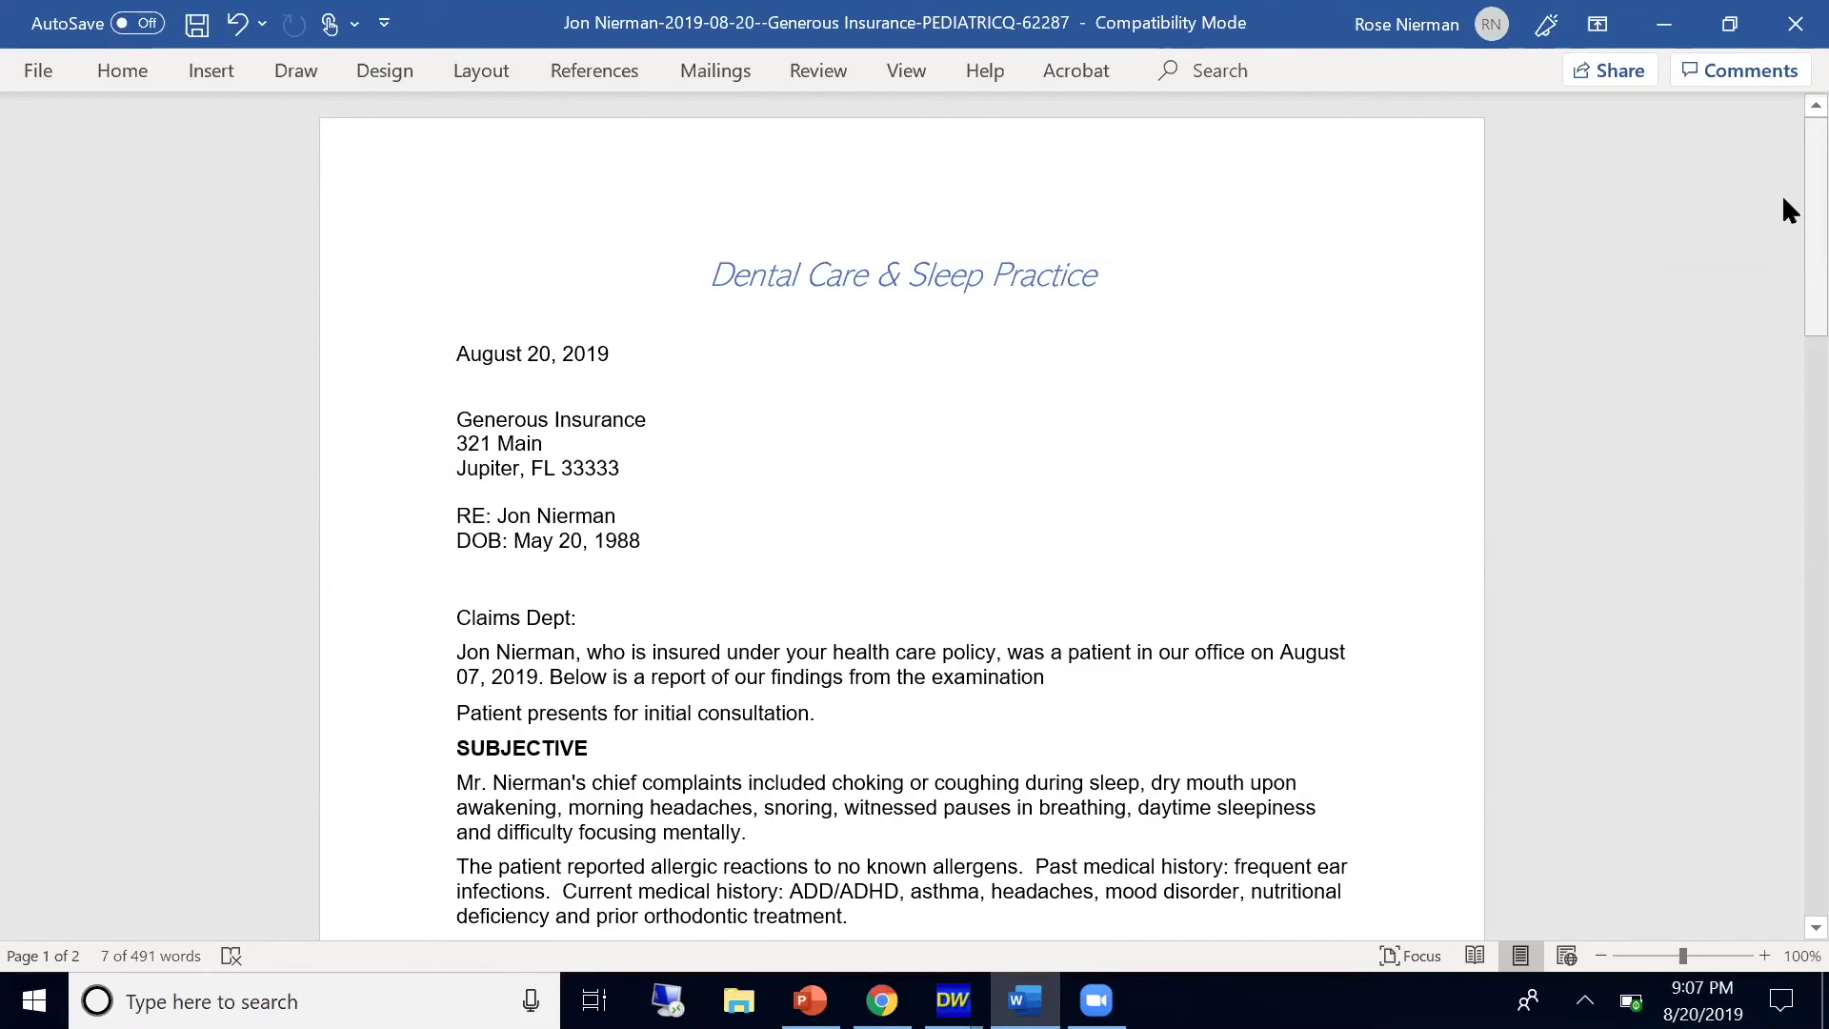
{"action": "scroll", "coordinate": [1789, 219], "scroll_direction": "down", "scroll_amount": 3}
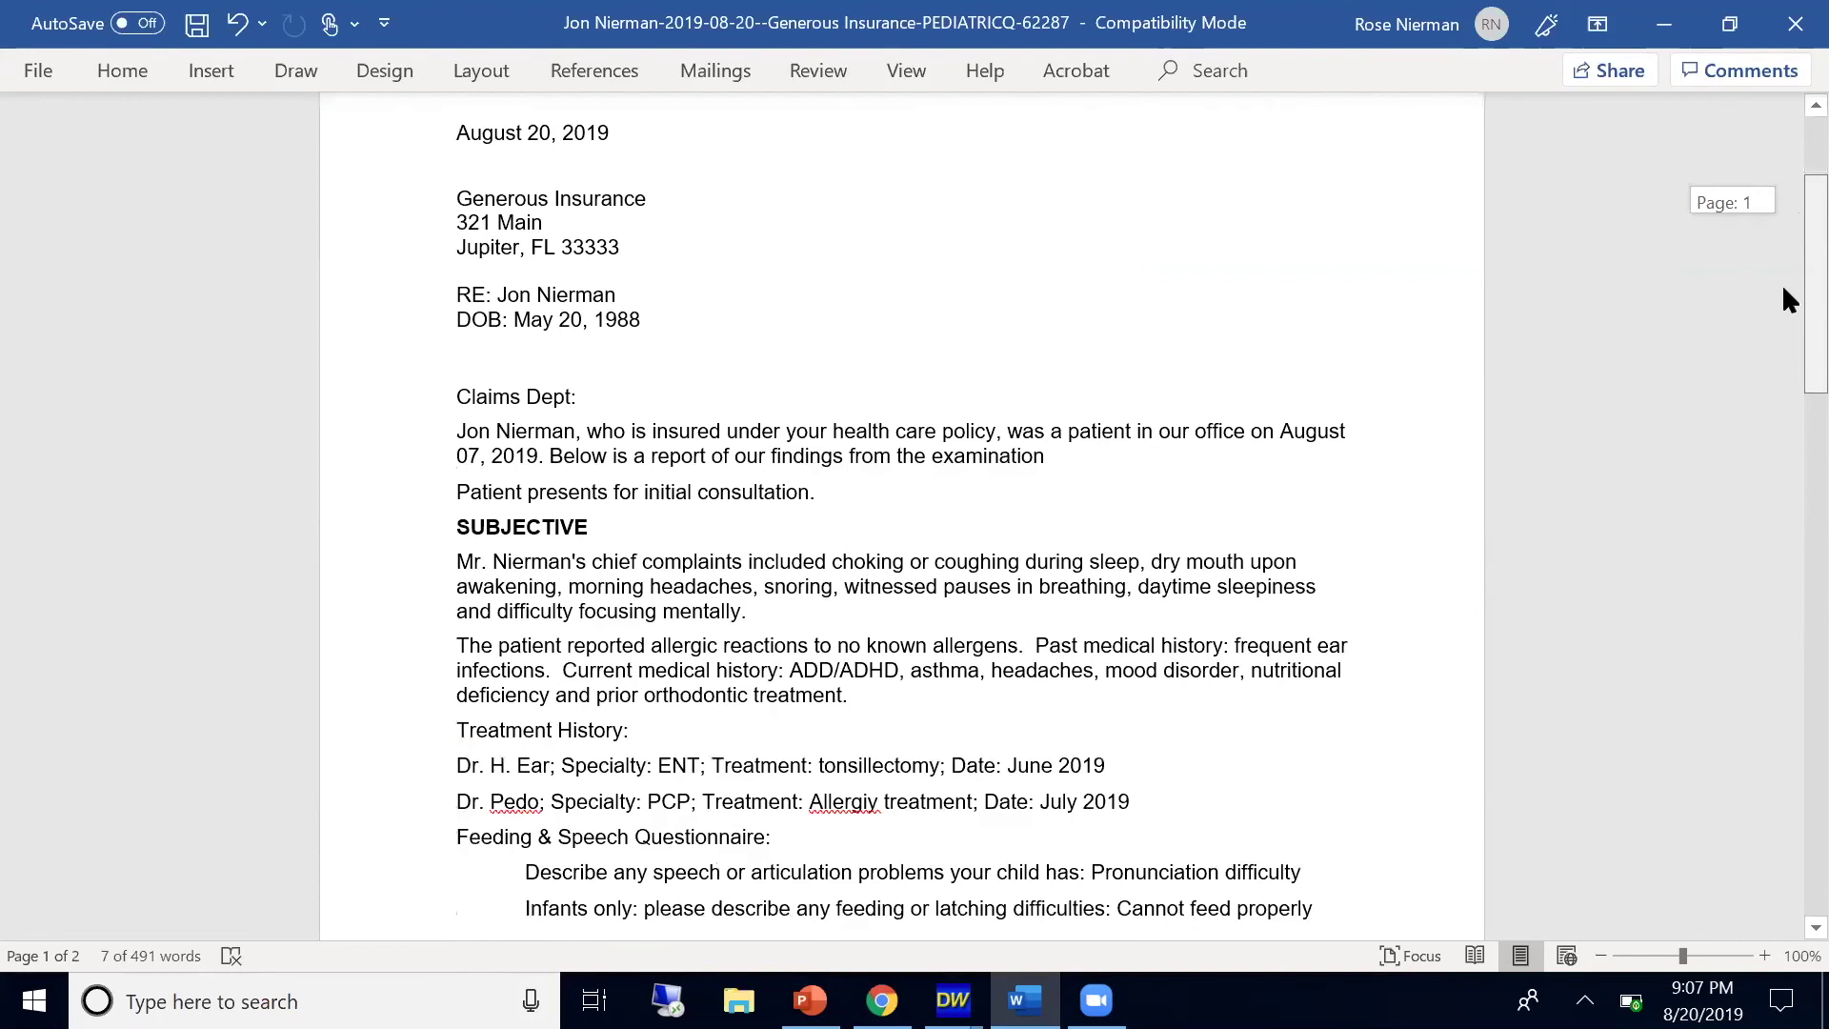
{"action": "scroll", "coordinate": [1784, 291], "scroll_direction": "down", "scroll_amount": 2}
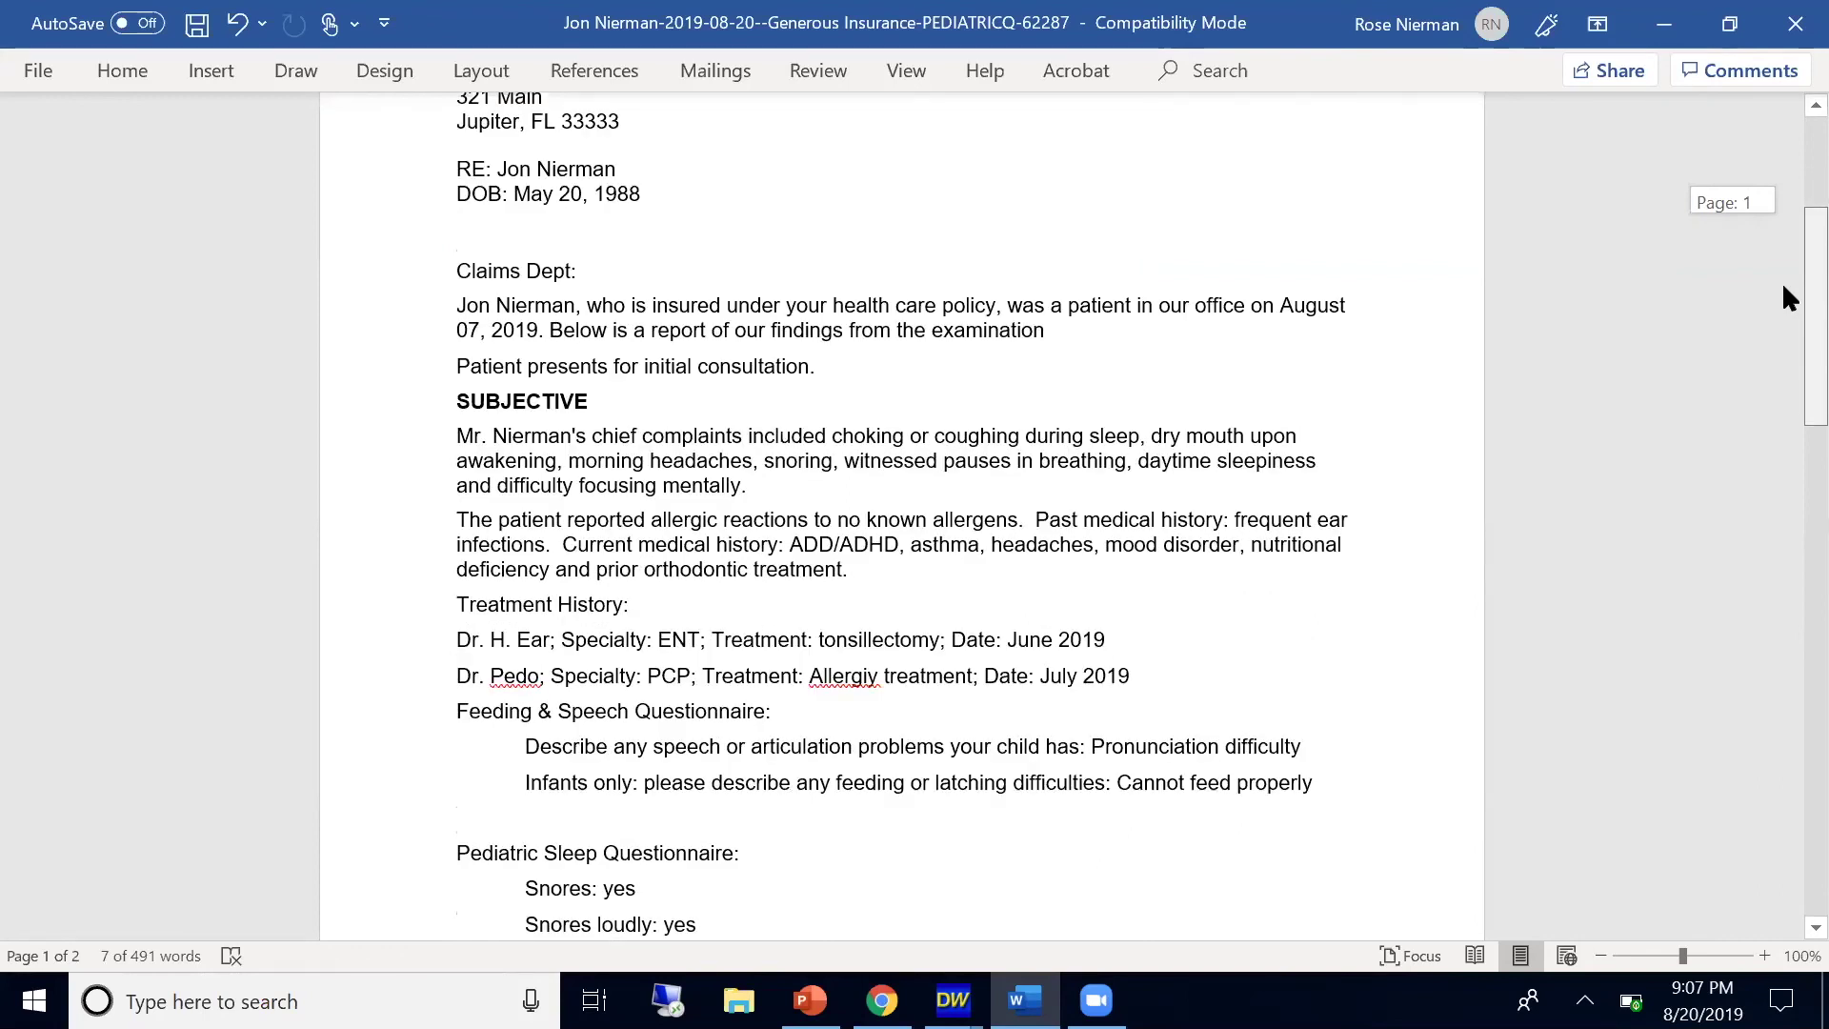
{"action": "scroll", "coordinate": [1784, 288], "scroll_direction": "up", "scroll_amount": 1}
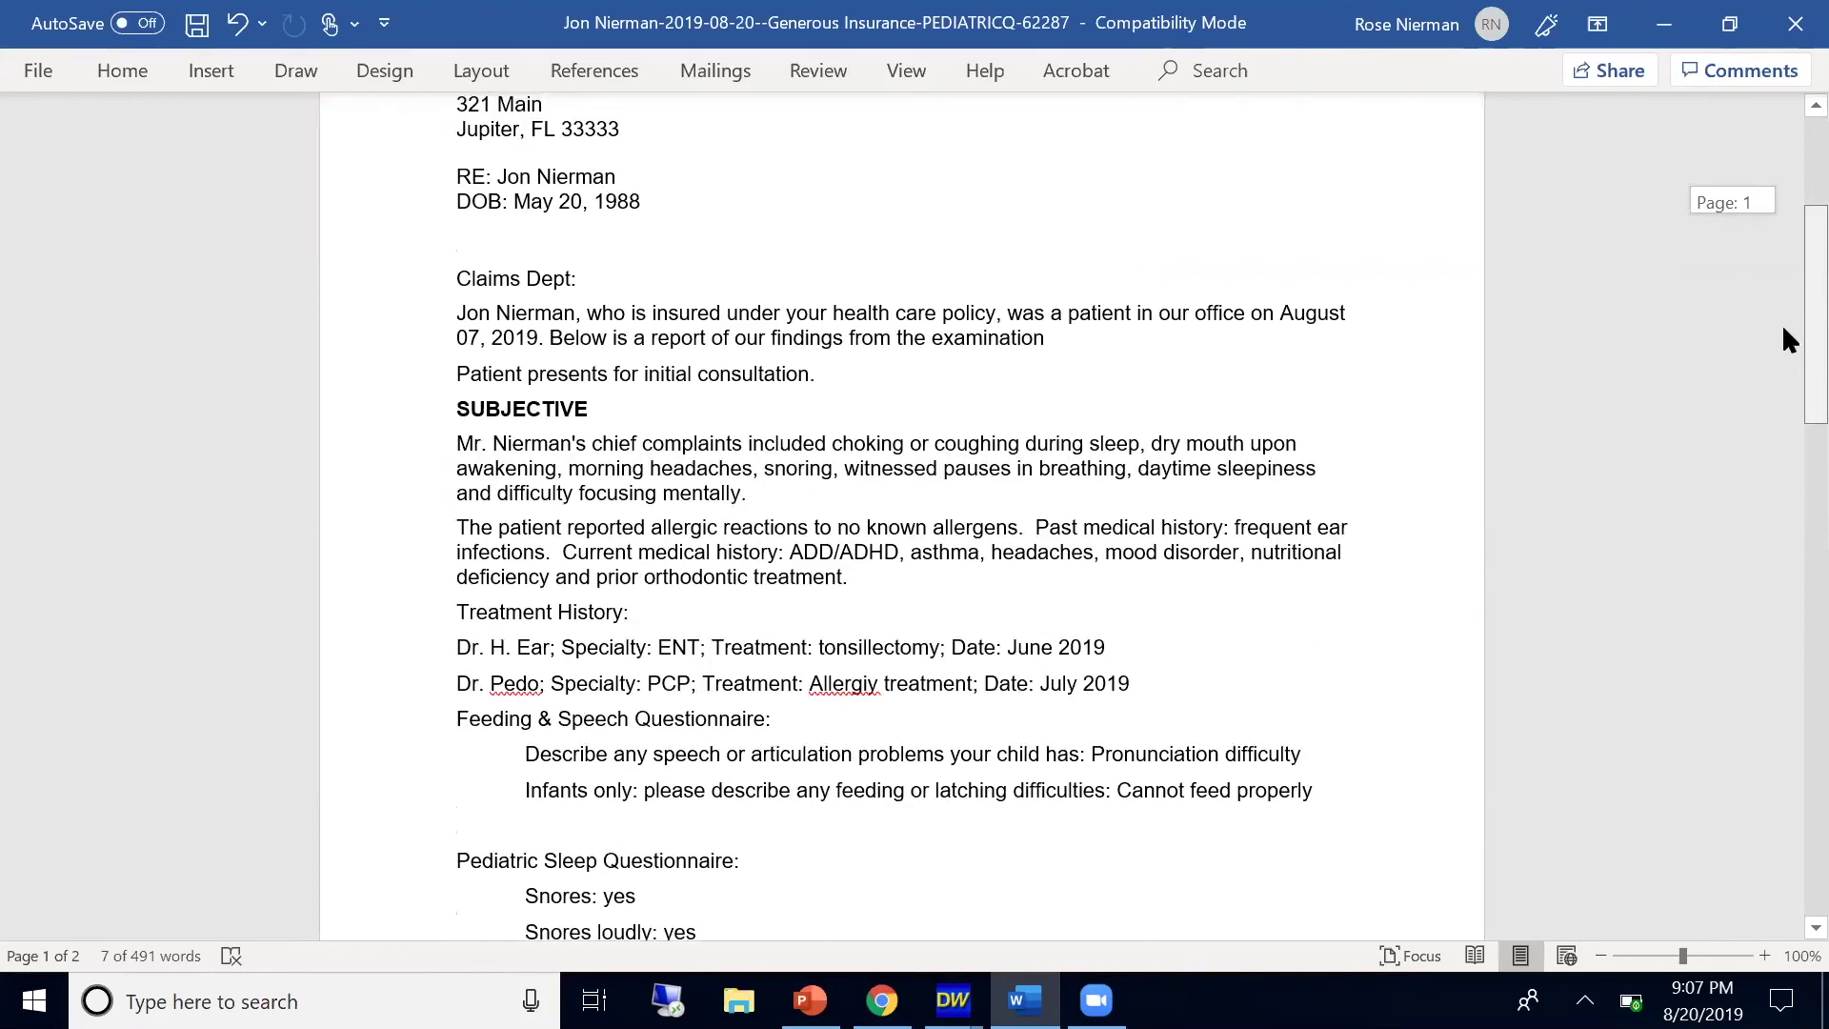
{"action": "scroll", "coordinate": [1783, 328], "scroll_direction": "down", "scroll_amount": 2}
{"action": "scroll", "coordinate": [1783, 424], "scroll_direction": "down", "scroll_amount": 5}
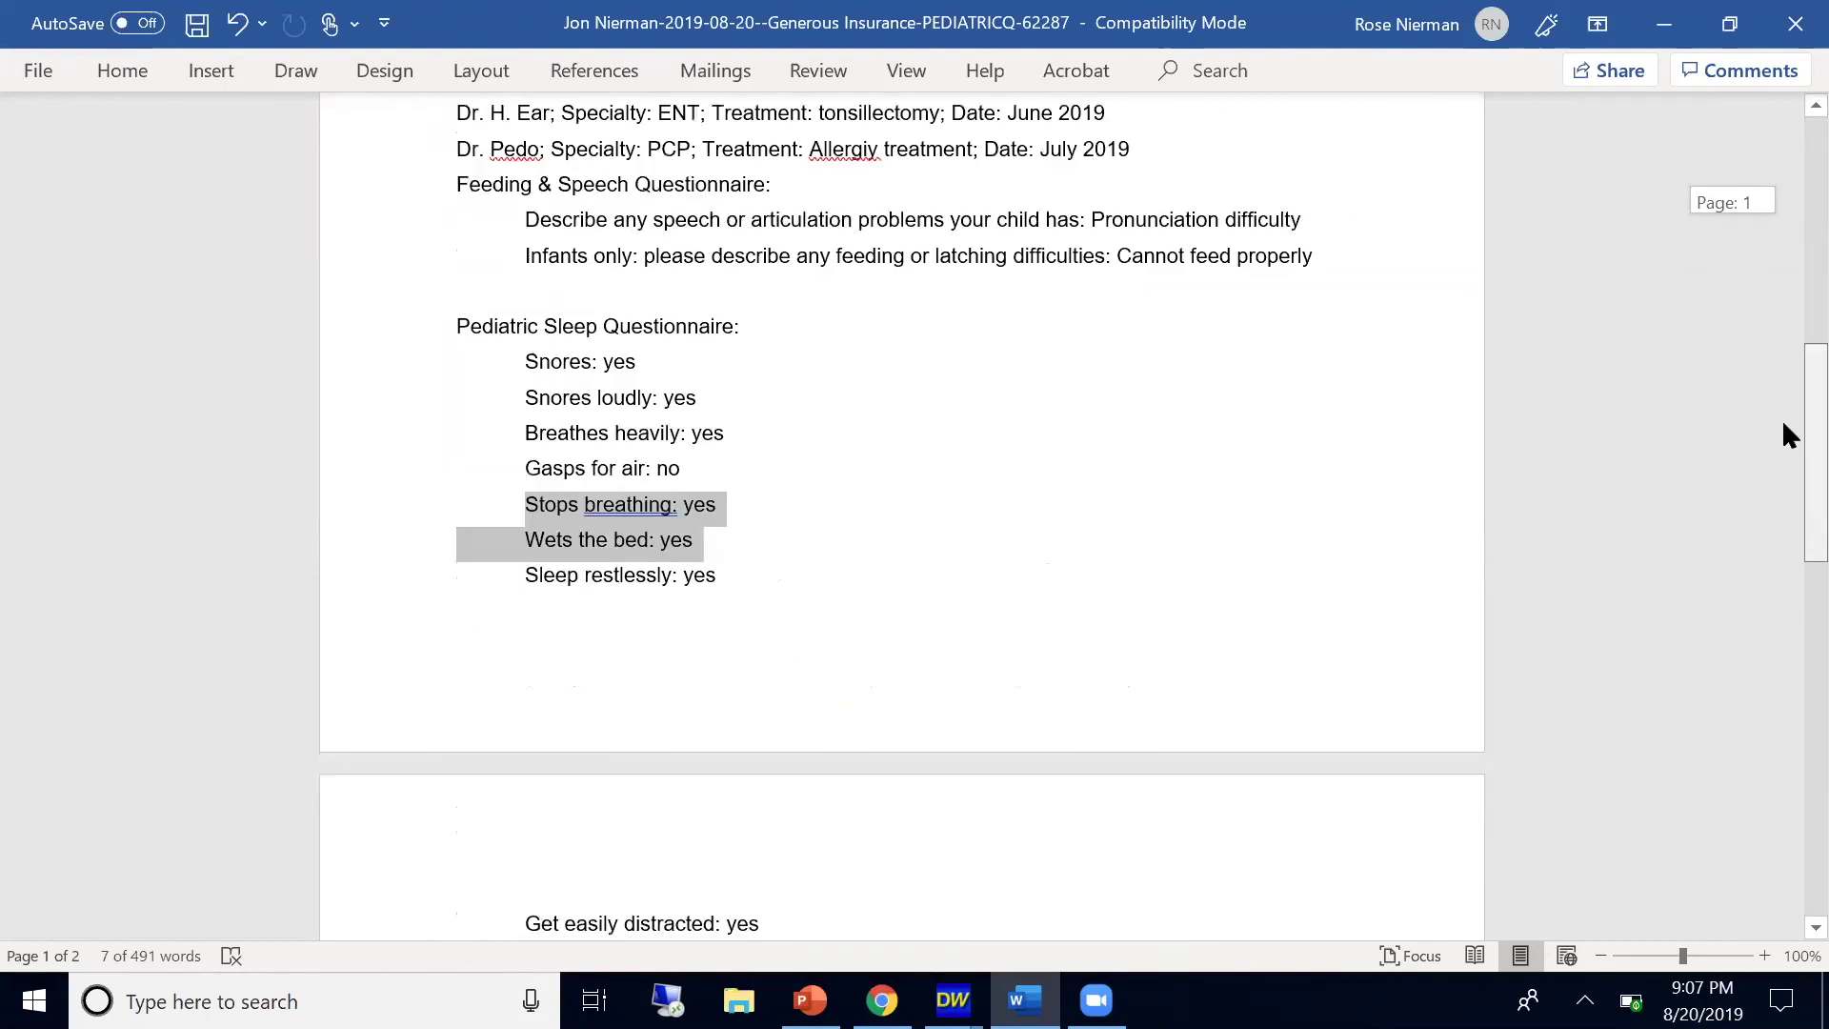
{"action": "scroll", "coordinate": [1785, 548], "scroll_direction": "down", "scroll_amount": 3}
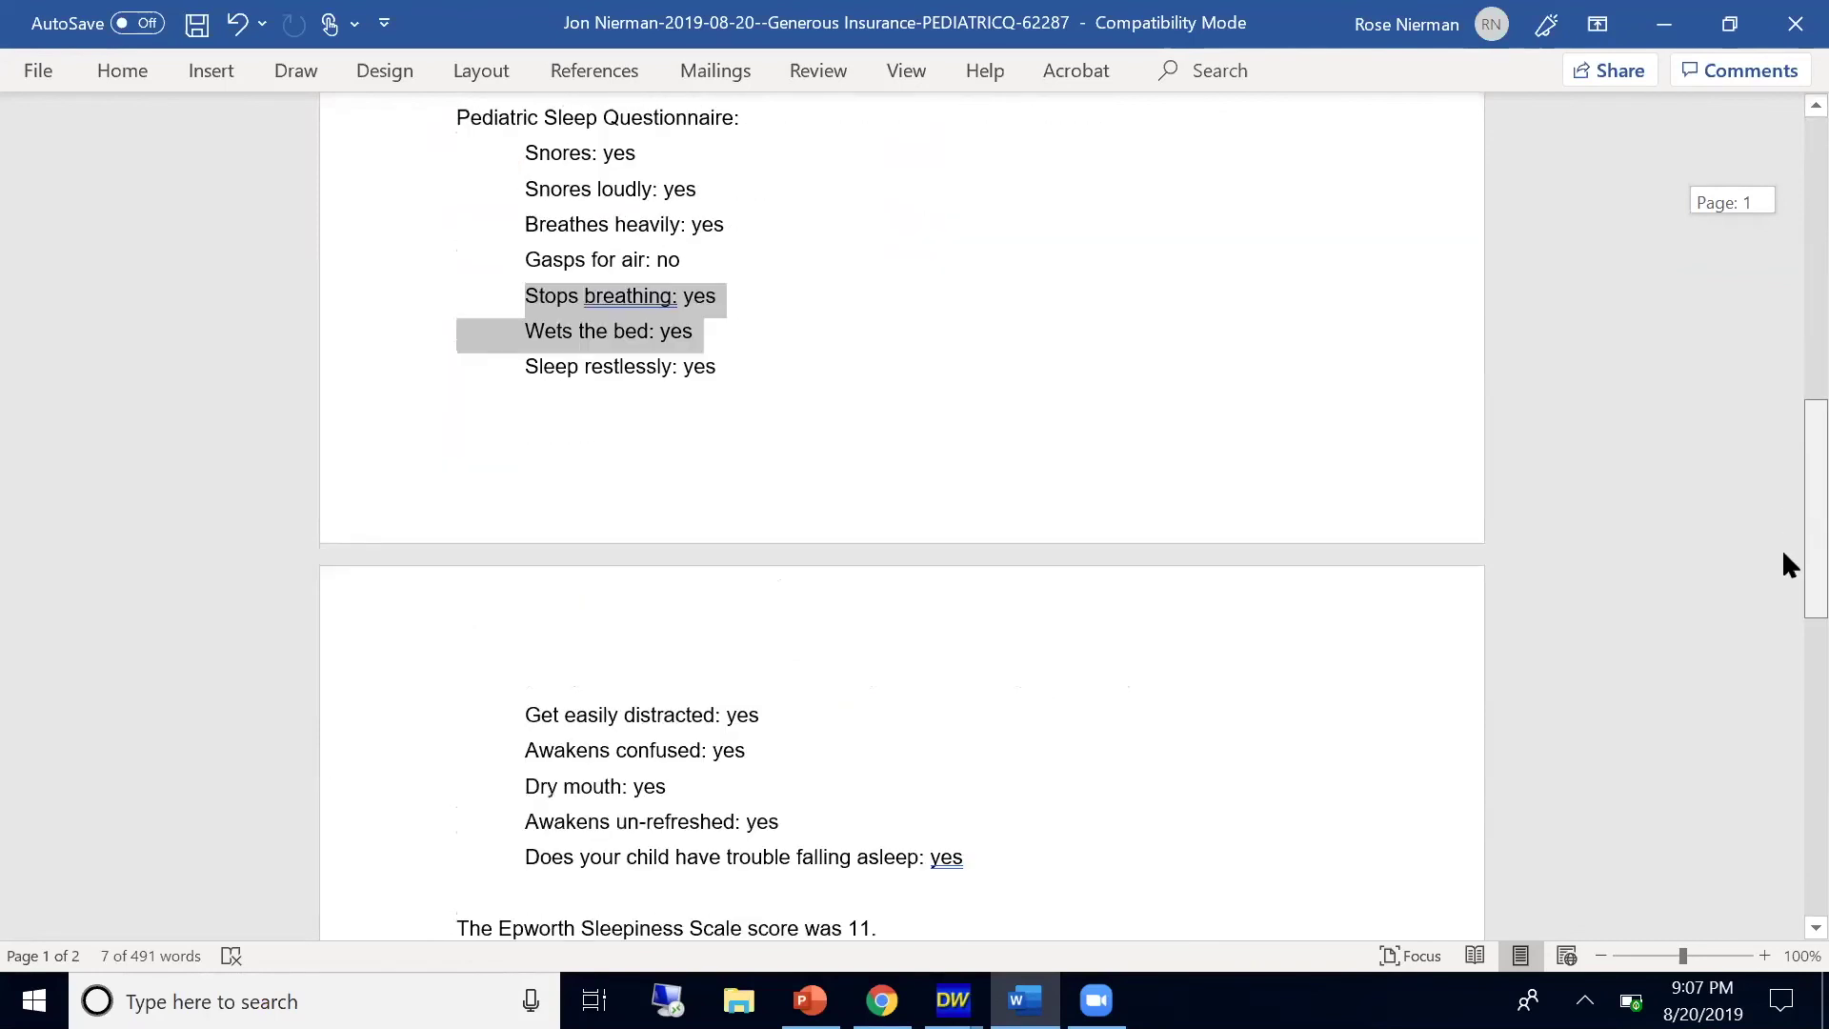
Re-examine the clinical findings, diagnosis codes, completed services and medical necessity statements through the end of the report
{"action": "scroll", "coordinate": [1784, 563], "scroll_direction": "down", "scroll_amount": 5}
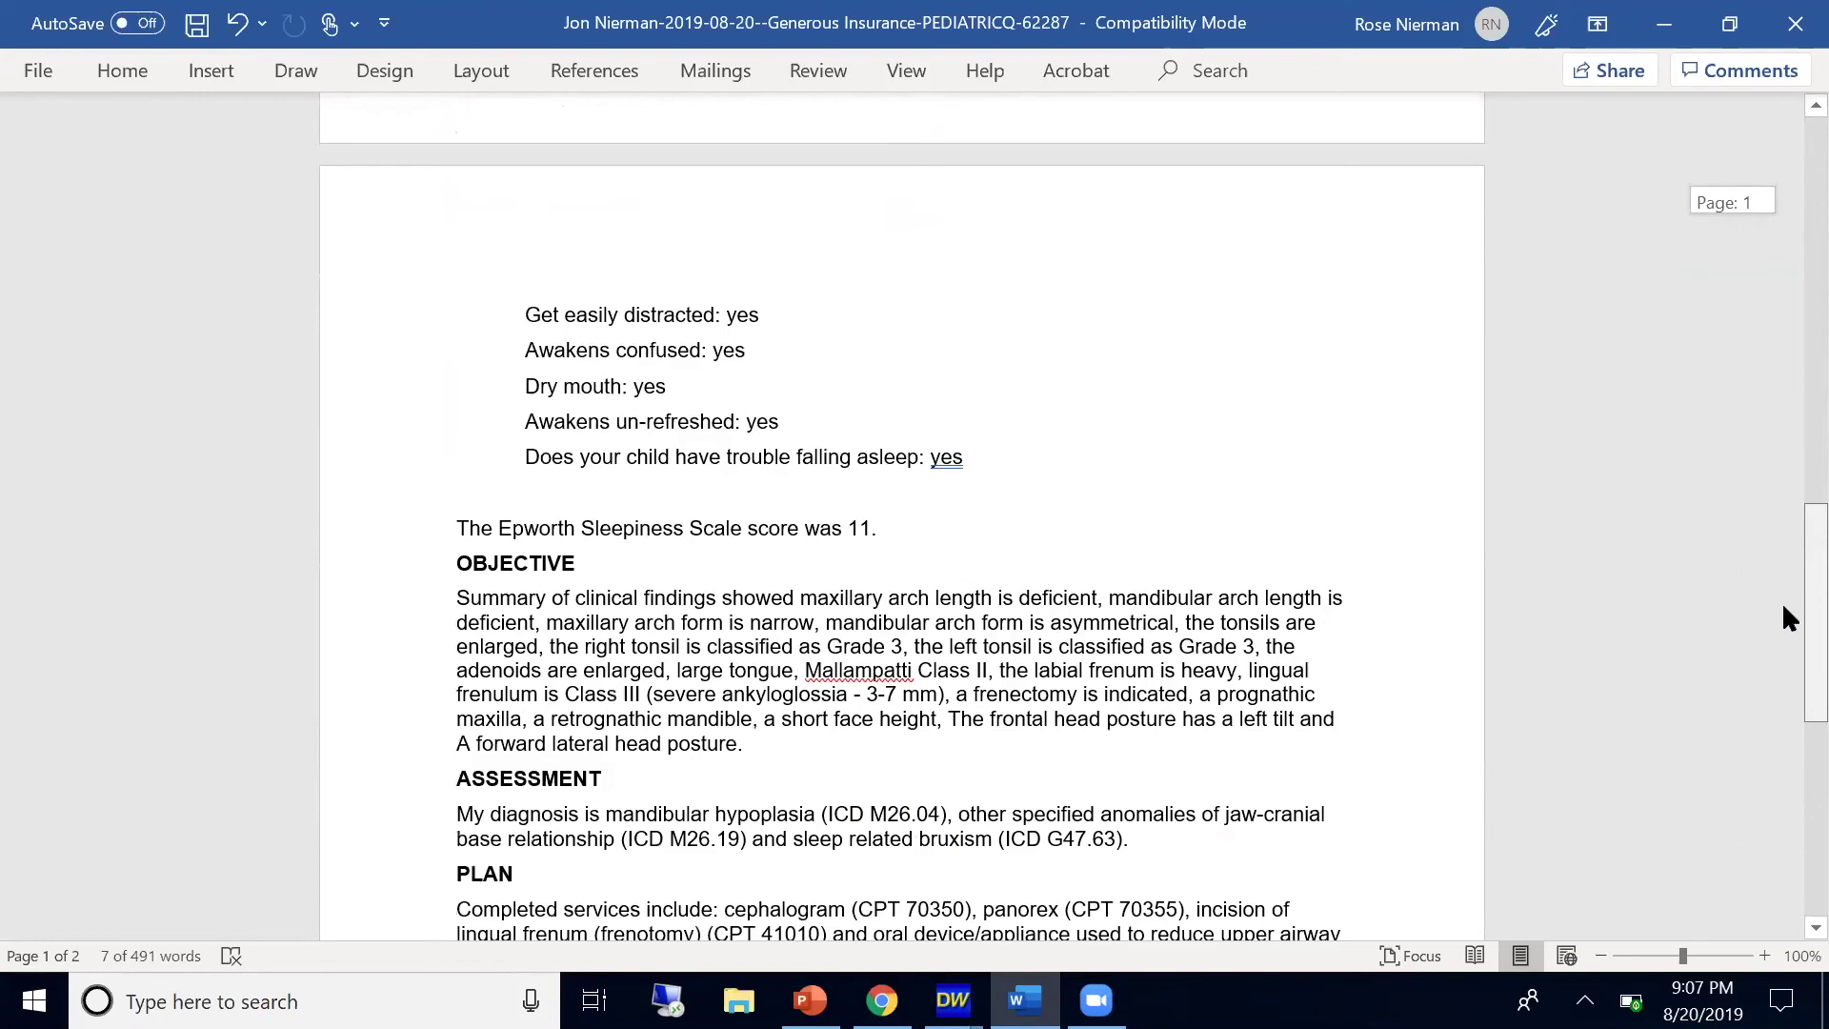
{"action": "scroll", "coordinate": [1784, 639], "scroll_direction": "down", "scroll_amount": 1}
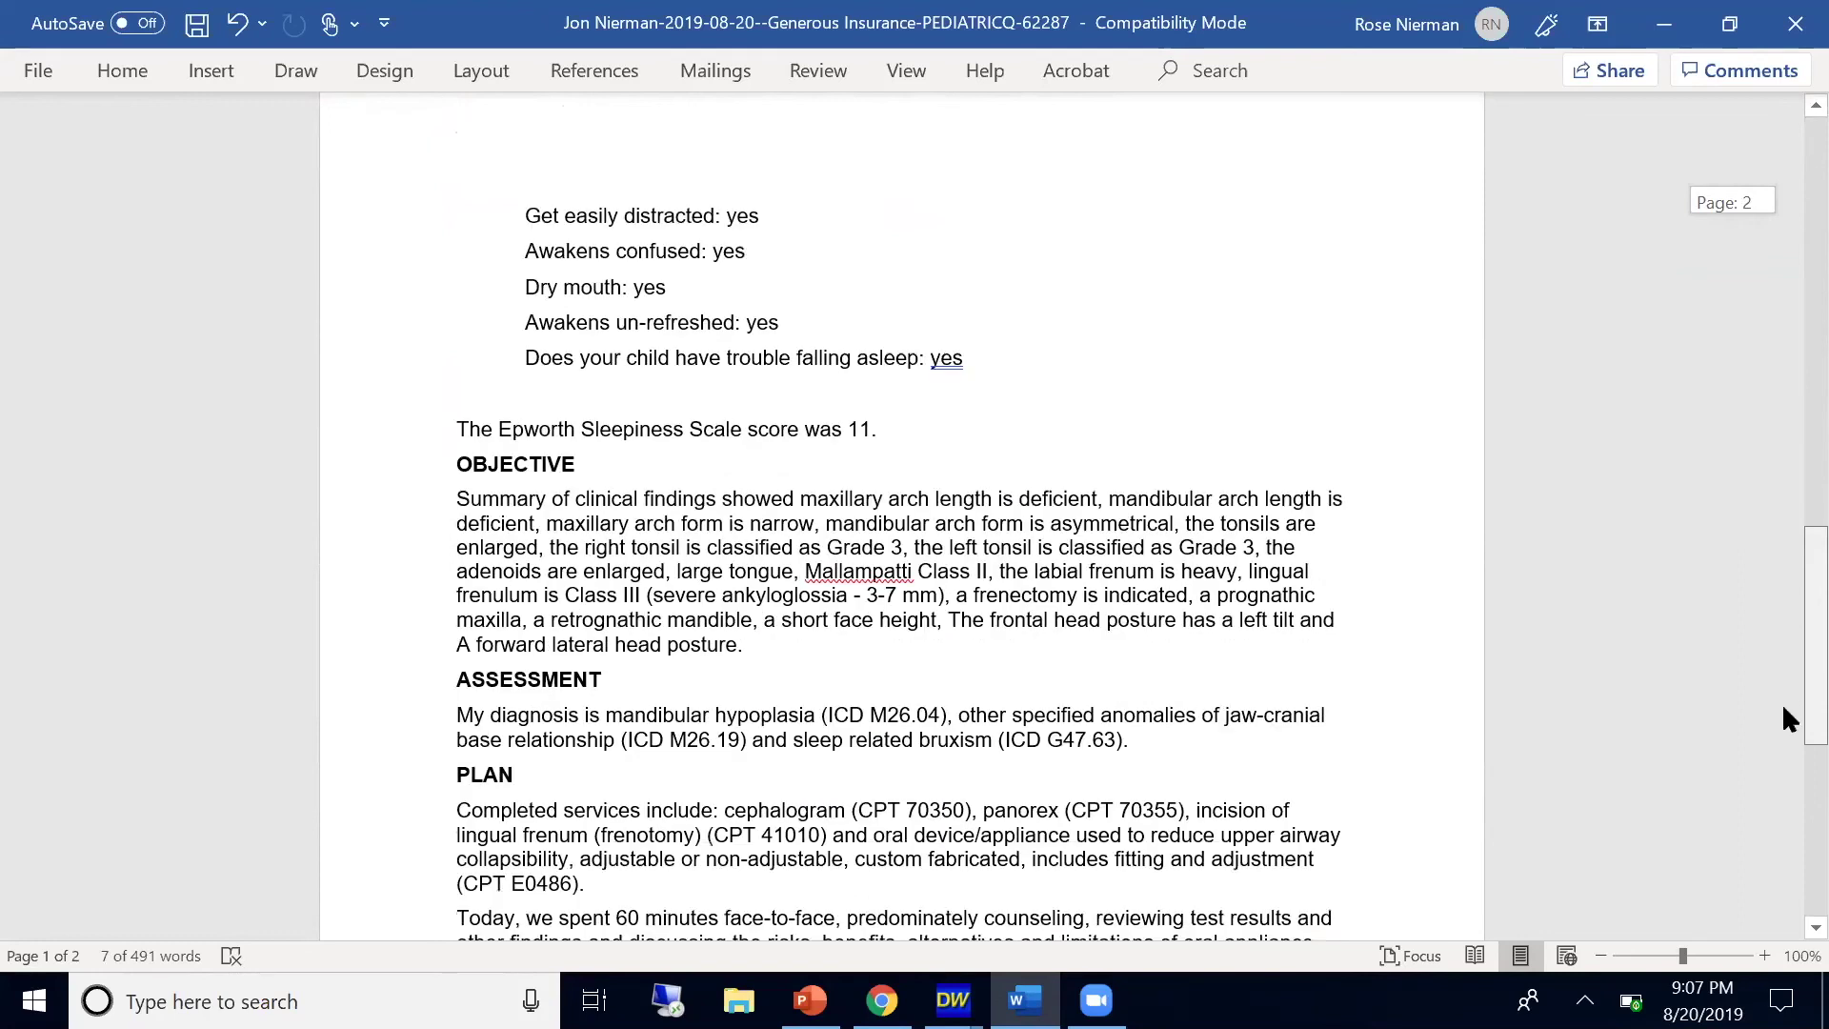
{"action": "scroll", "coordinate": [1784, 707], "scroll_direction": "down", "scroll_amount": 4}
{"action": "scroll", "coordinate": [1784, 735], "scroll_direction": "down", "scroll_amount": 1}
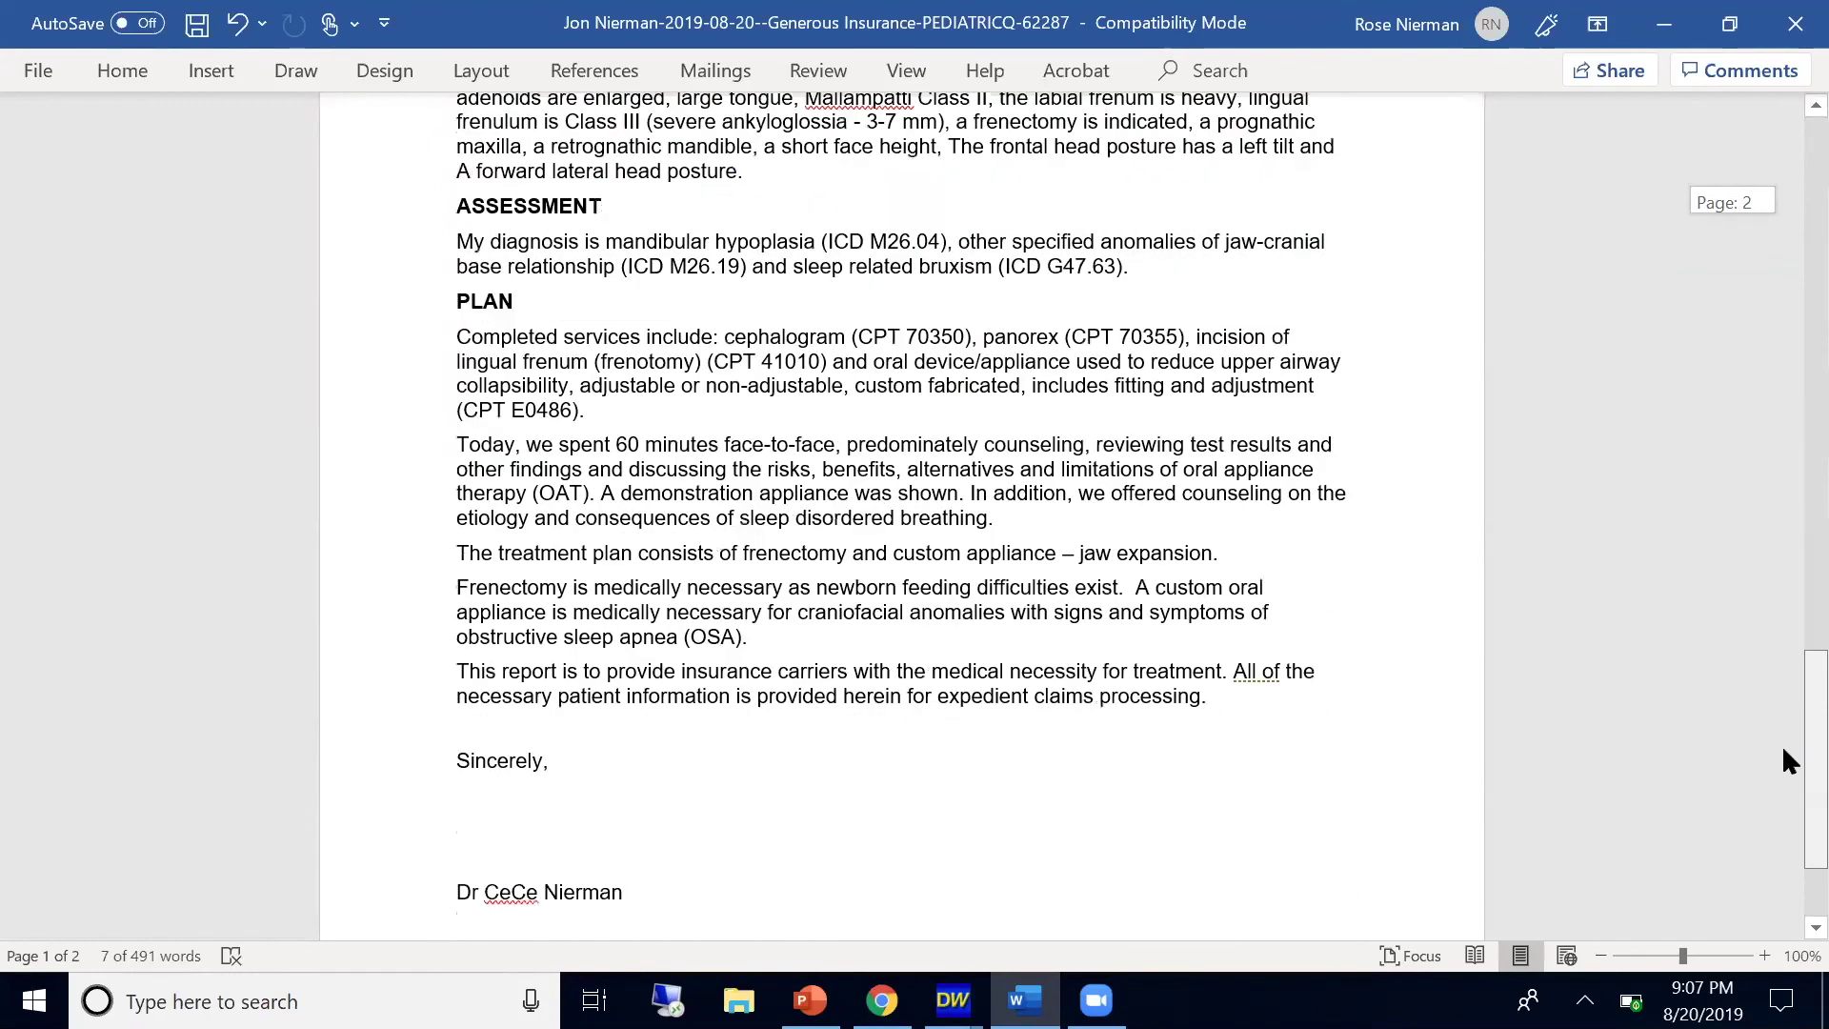
{"action": "scroll", "coordinate": [1788, 759], "scroll_direction": "down", "scroll_amount": 1}
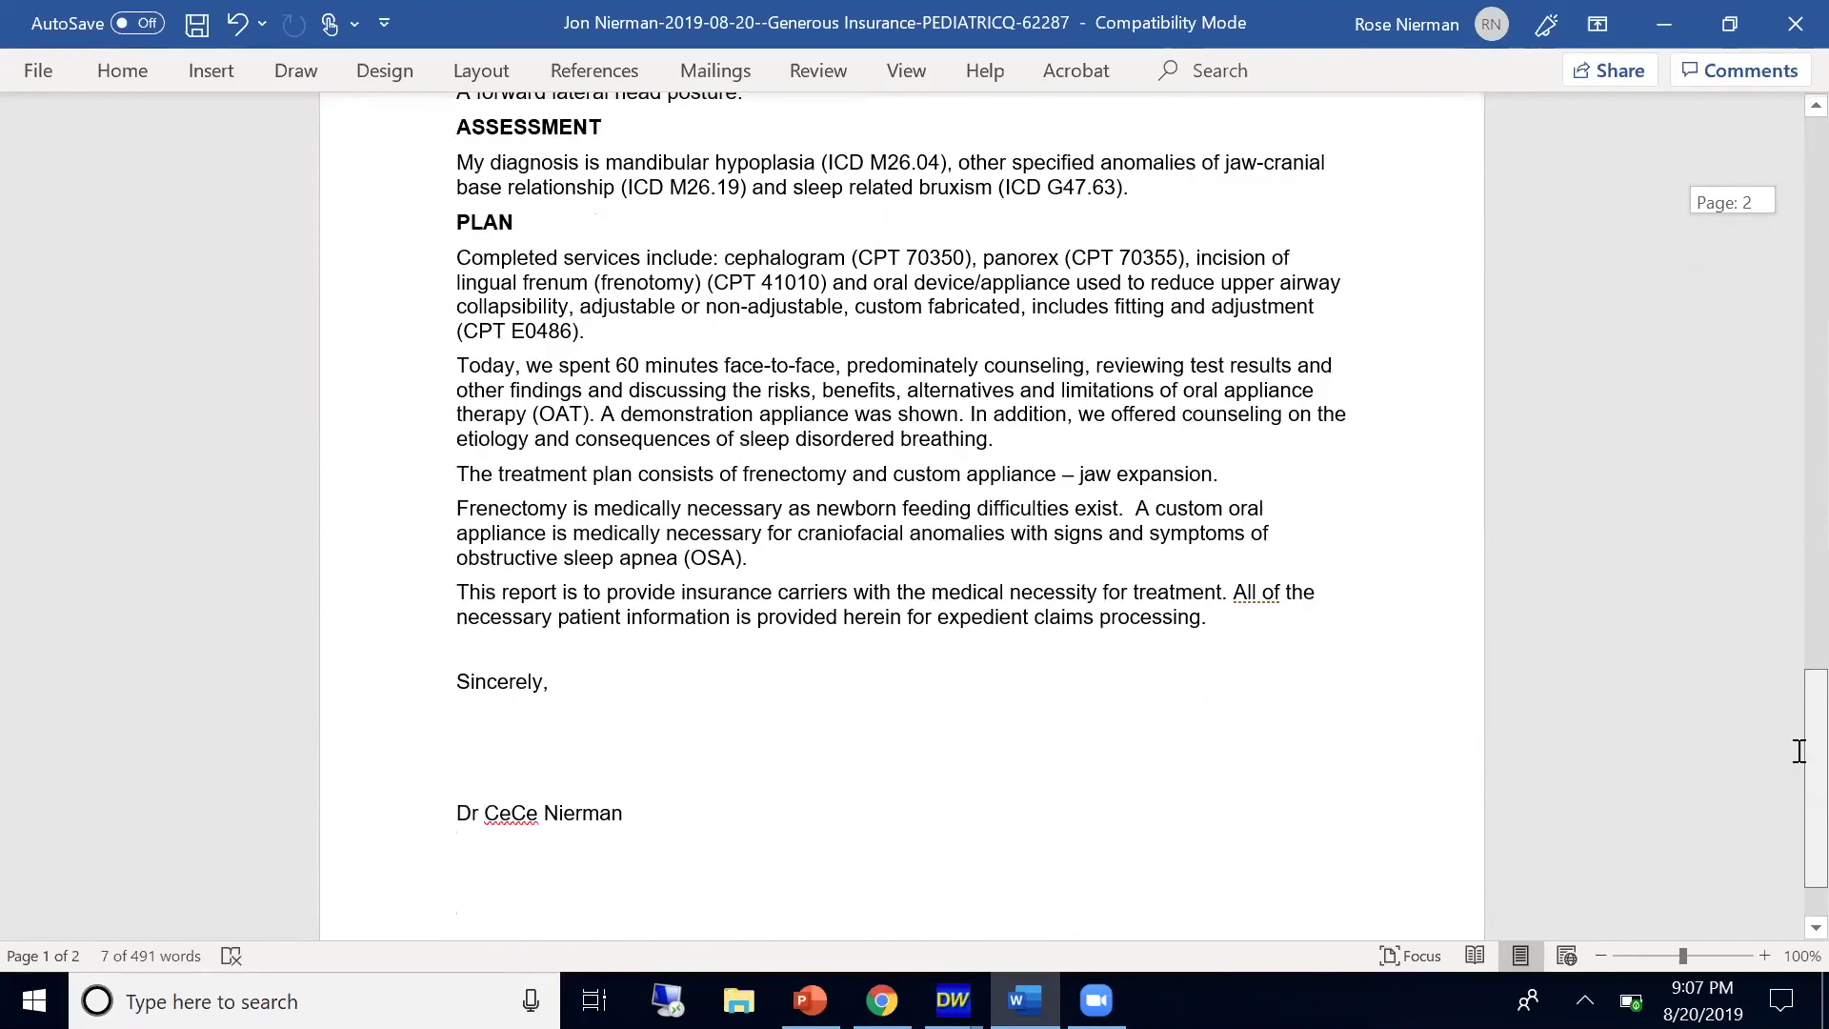